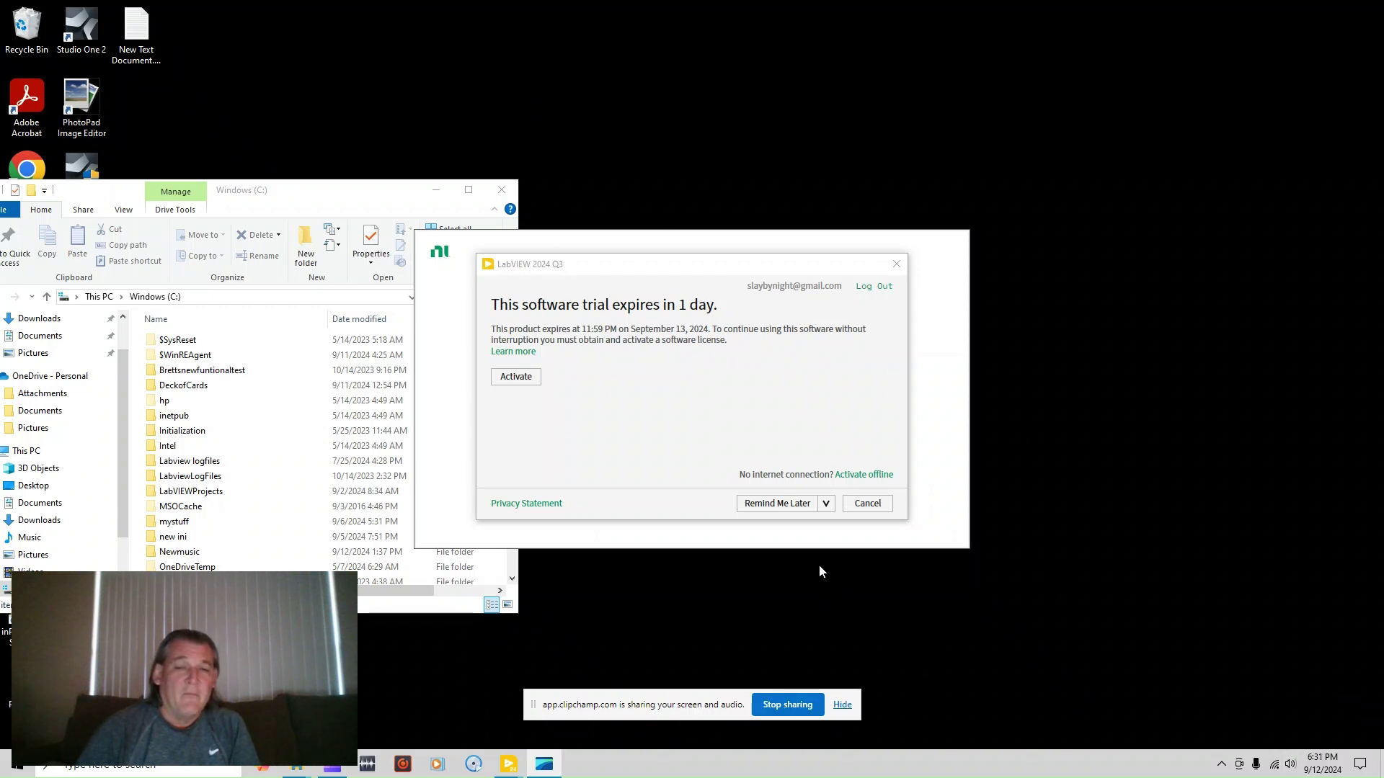
Postpone both the trial-expiry and add-on licence reminders with Remind Me Later
{"action": "left_click", "coordinate": [765, 504]}
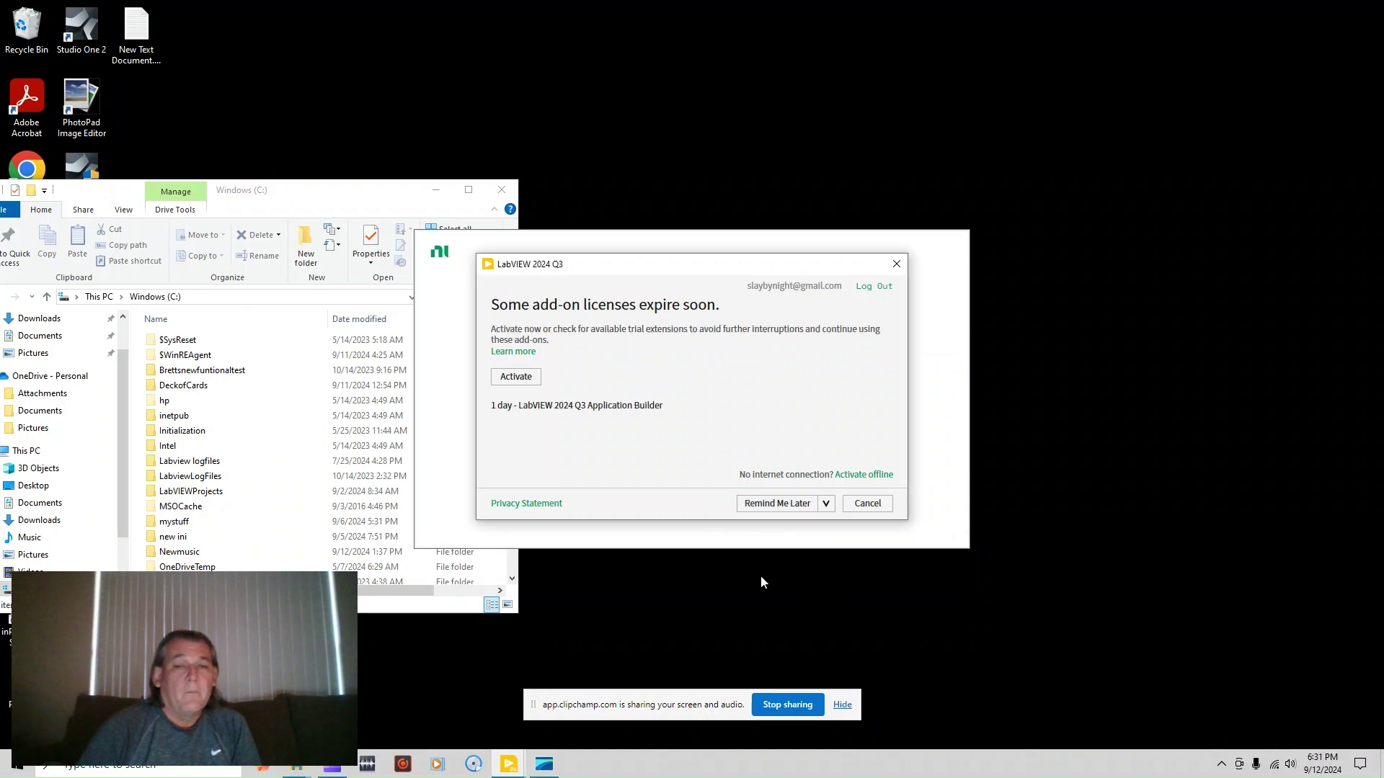
{"action": "left_click", "coordinate": [768, 504]}
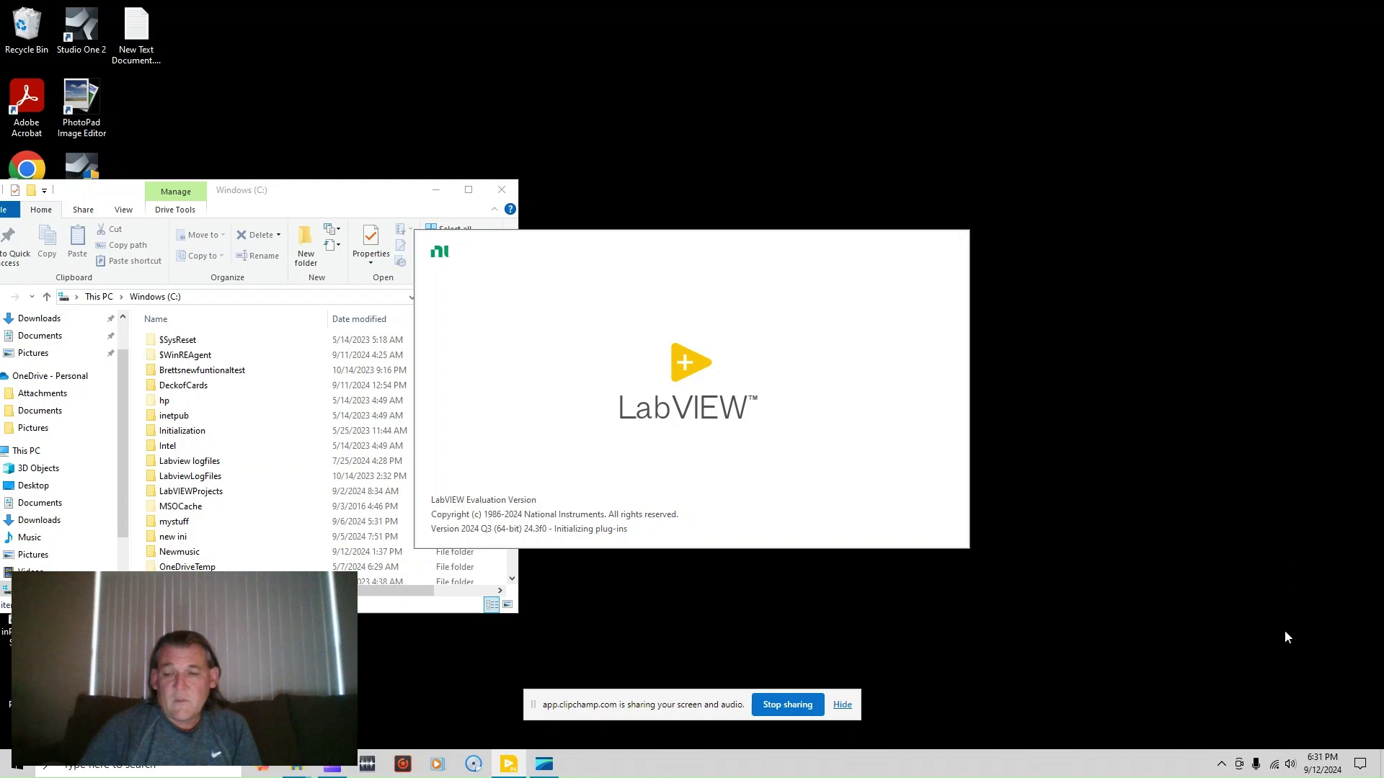
Dismiss the trial notification and open Multi track recorder.vi from Recent VIs
{"action": "left_click", "coordinate": [275, 191]}
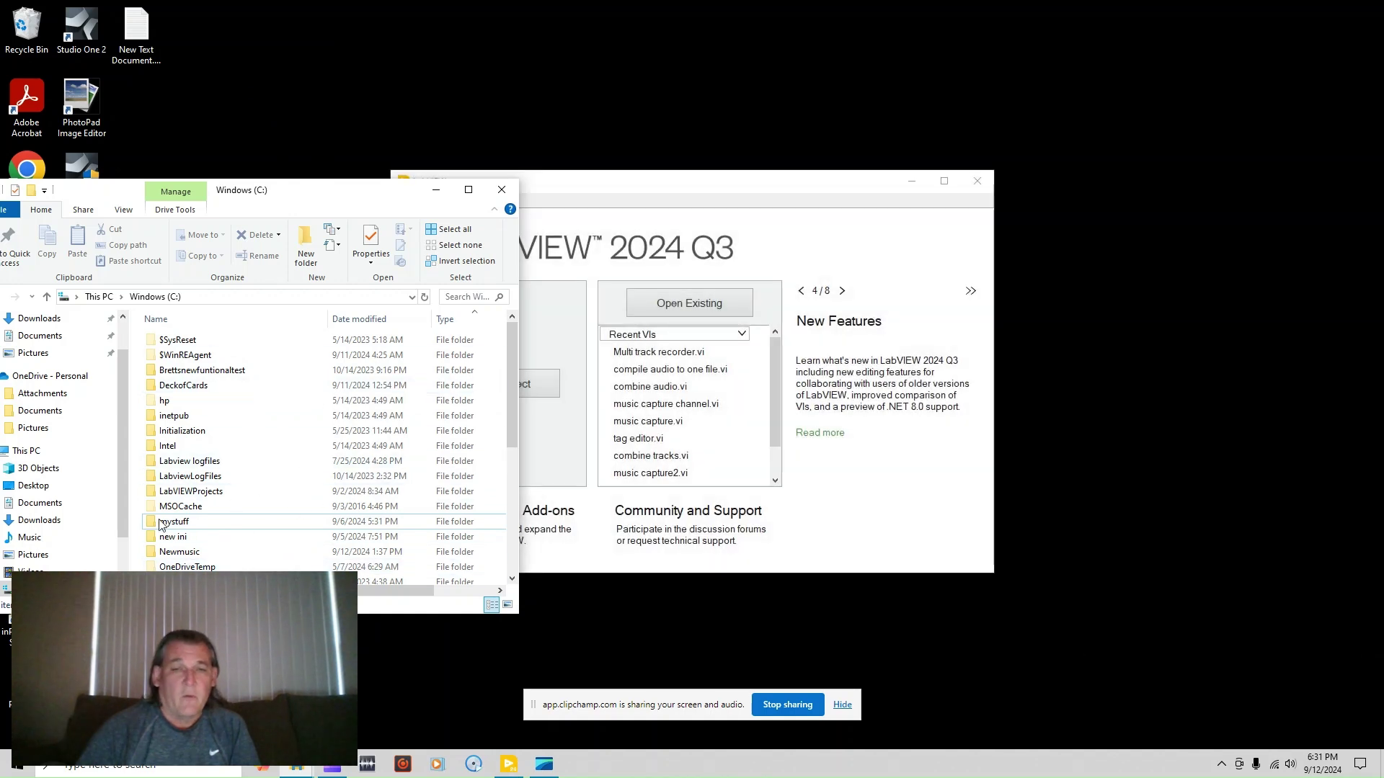
{"action": "left_click", "coordinate": [633, 176]}
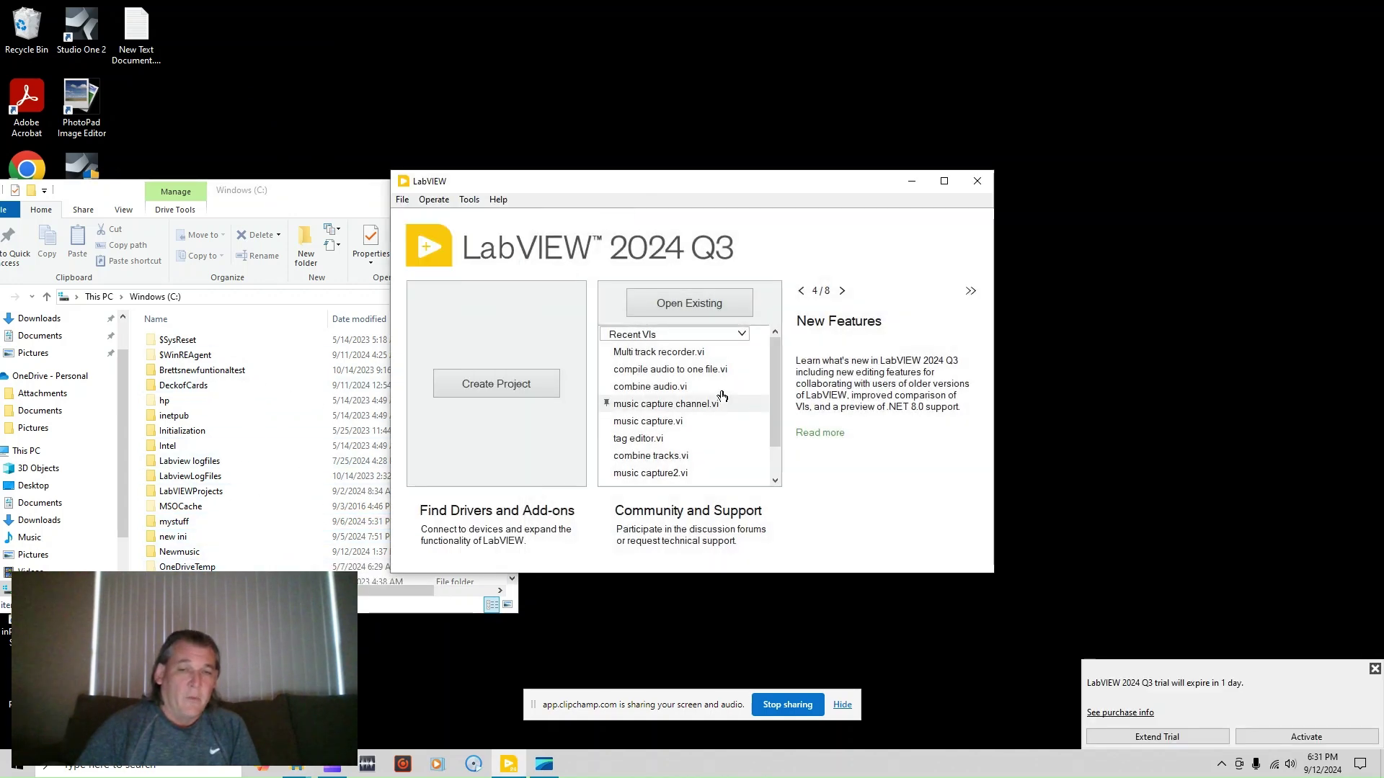
{"action": "left_click", "coordinate": [1375, 668]}
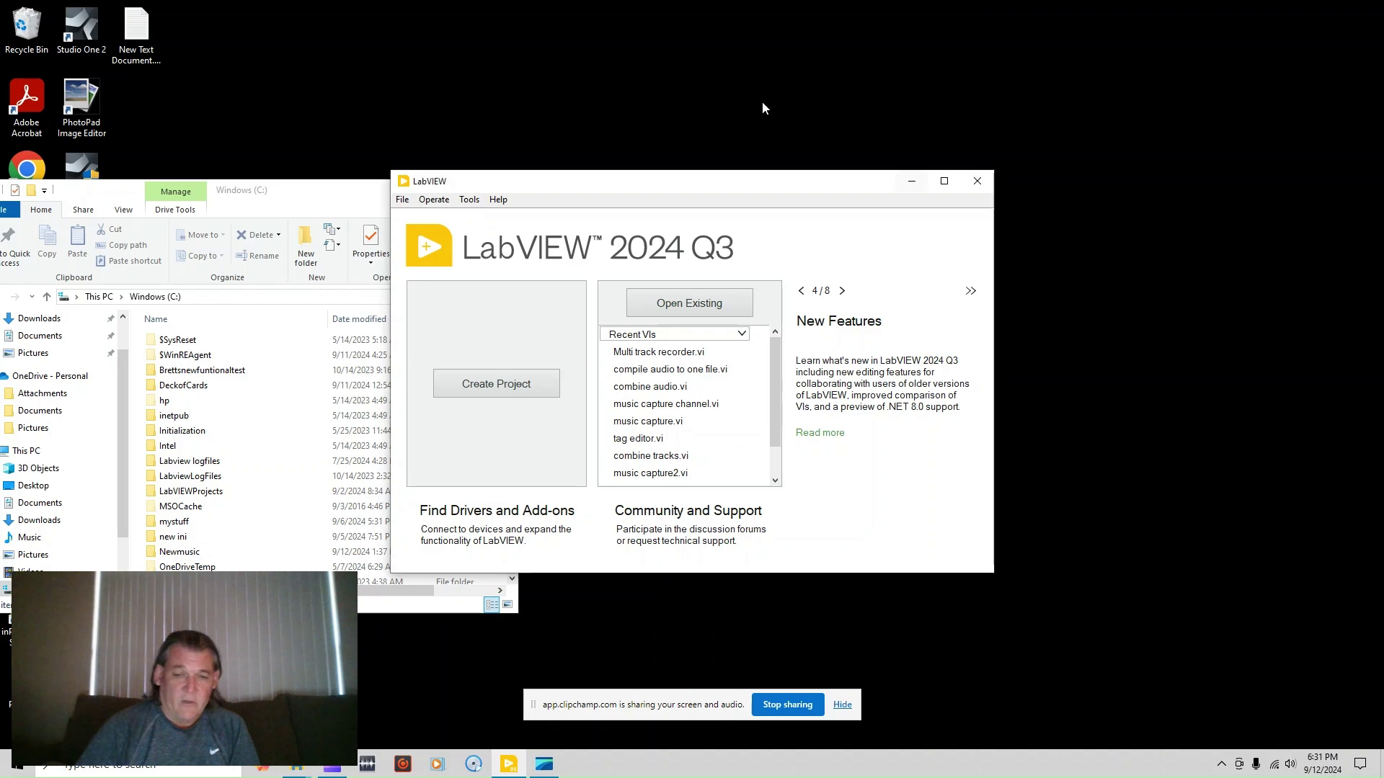
{"action": "left_click", "coordinate": [666, 355]}
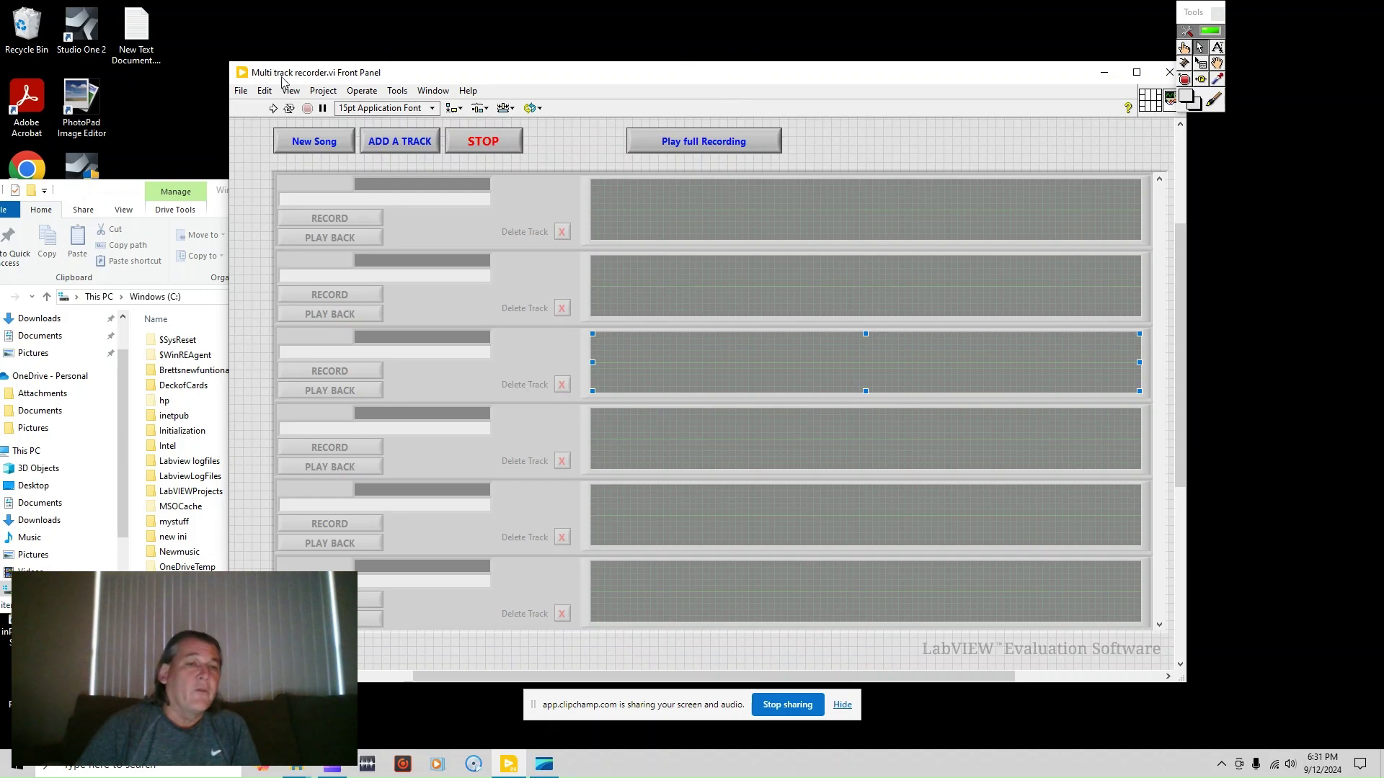
Run the Multi track recorder VI from its front panel
{"action": "left_click", "coordinate": [92, 196]}
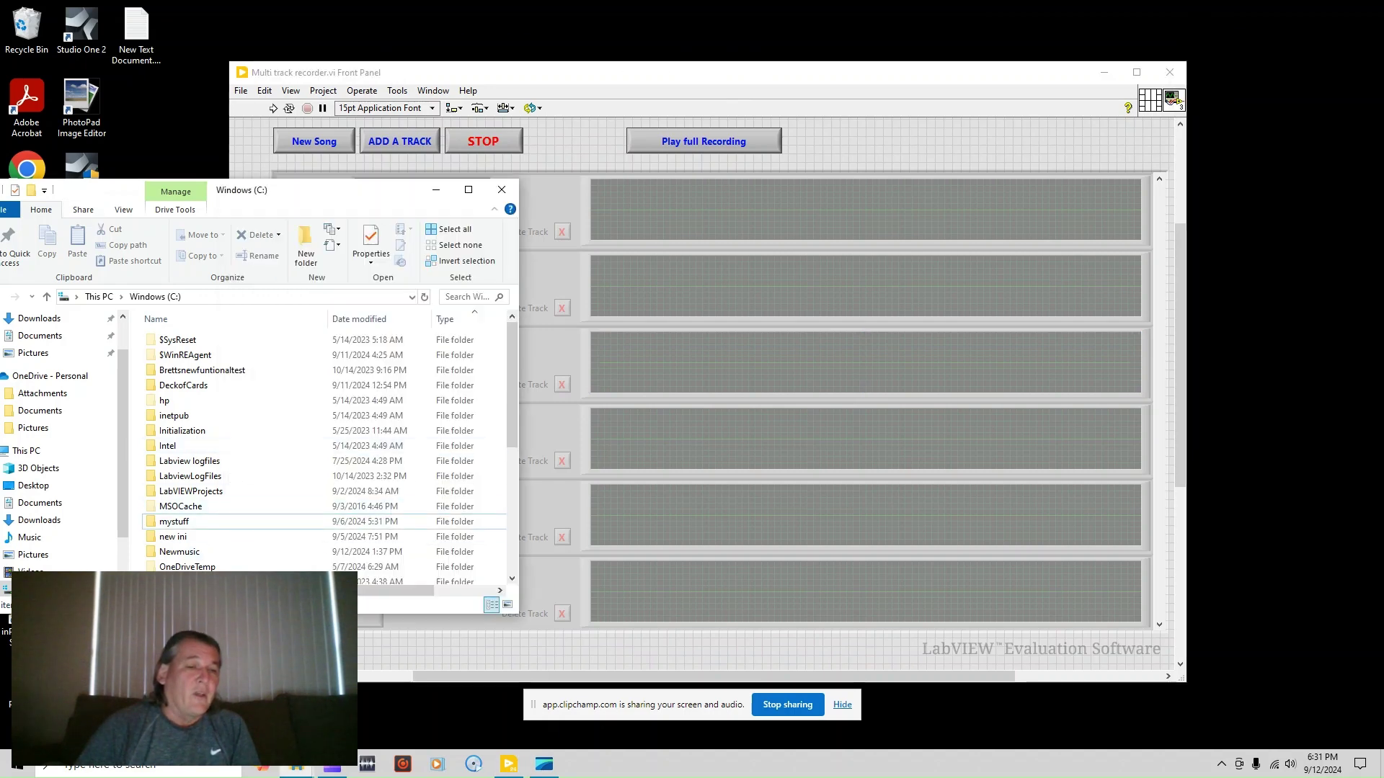
{"action": "left_click", "coordinate": [438, 72]}
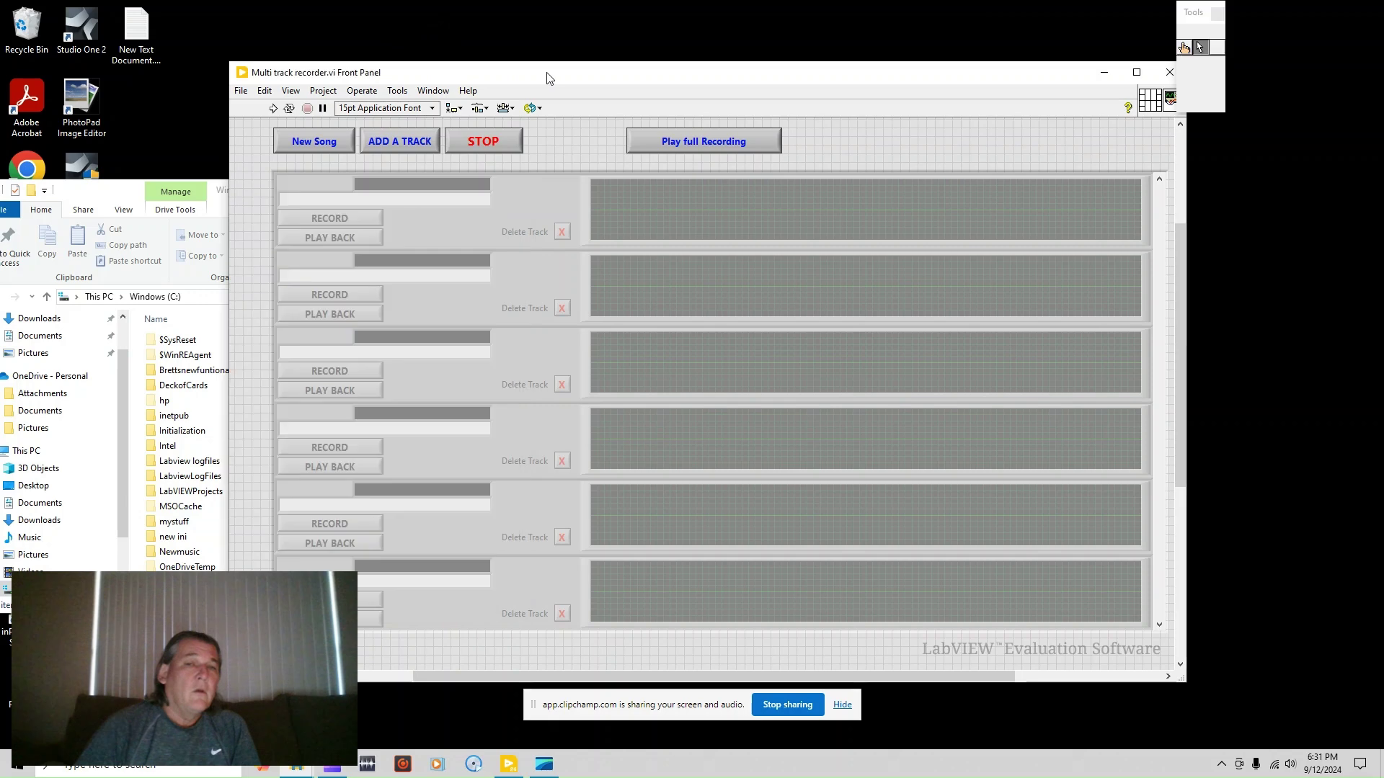
{"action": "left_click", "coordinate": [274, 109]}
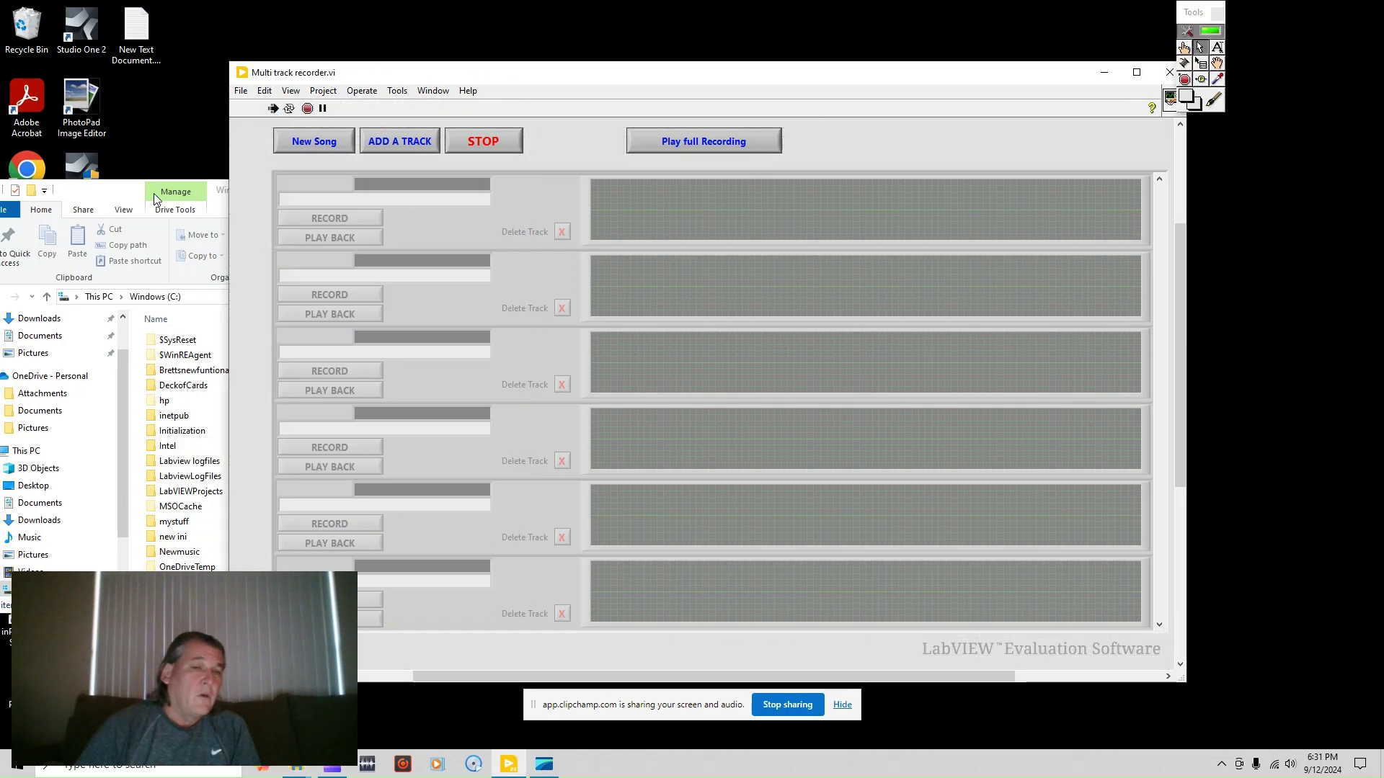
Open the Multitrackrecorder folder on Windows (C:) in File Explorer to find records.log
{"action": "left_click", "coordinate": [111, 186]}
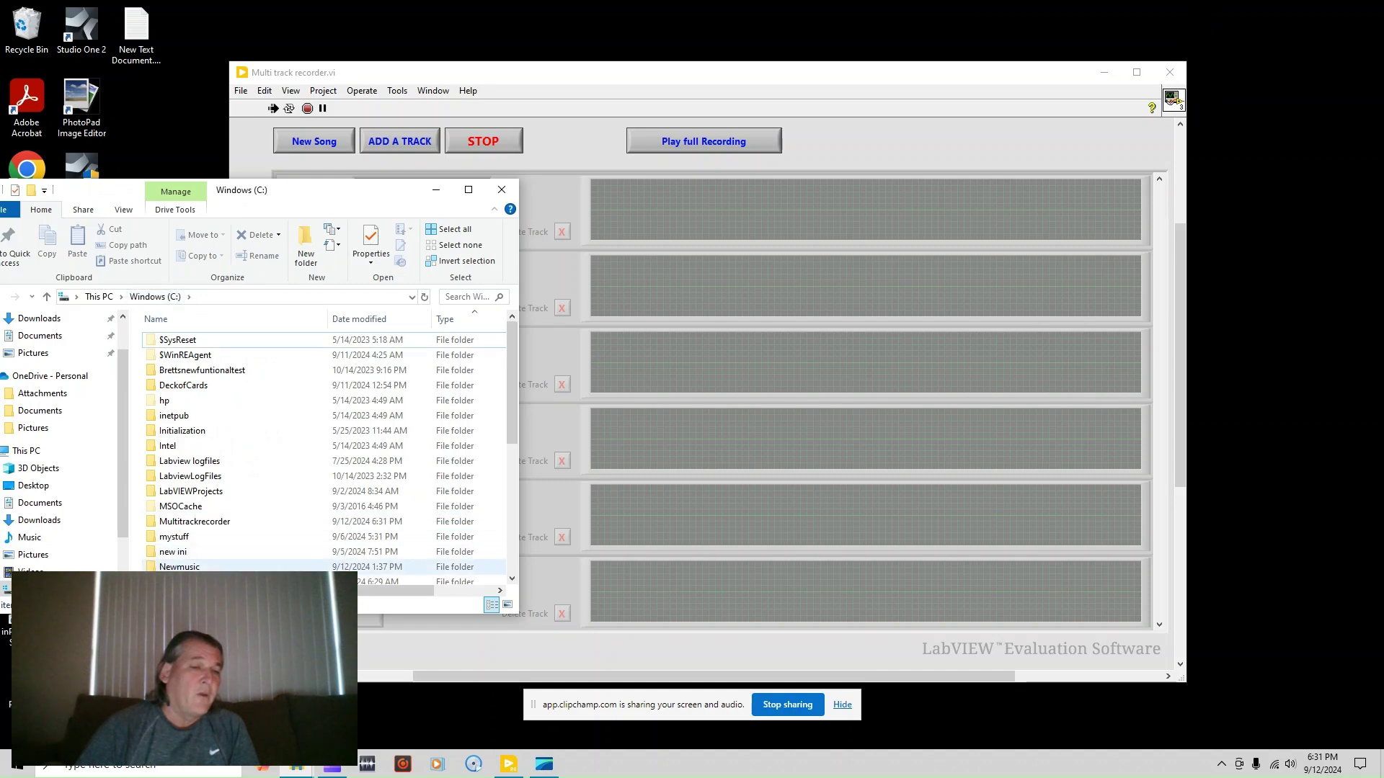
{"action": "double_click", "coordinate": [209, 522]}
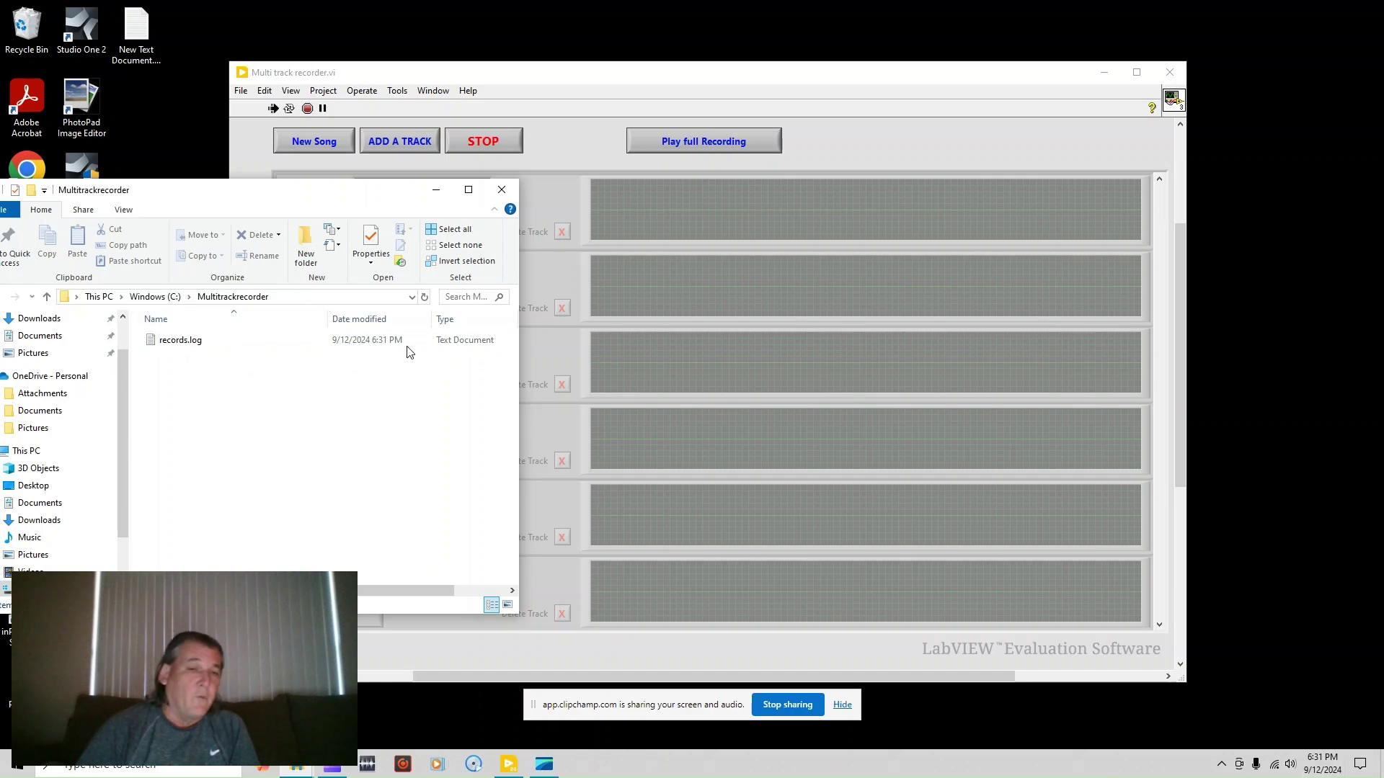
Open records.log in Notepad and review its creation line
{"action": "double_click", "coordinate": [171, 340]}
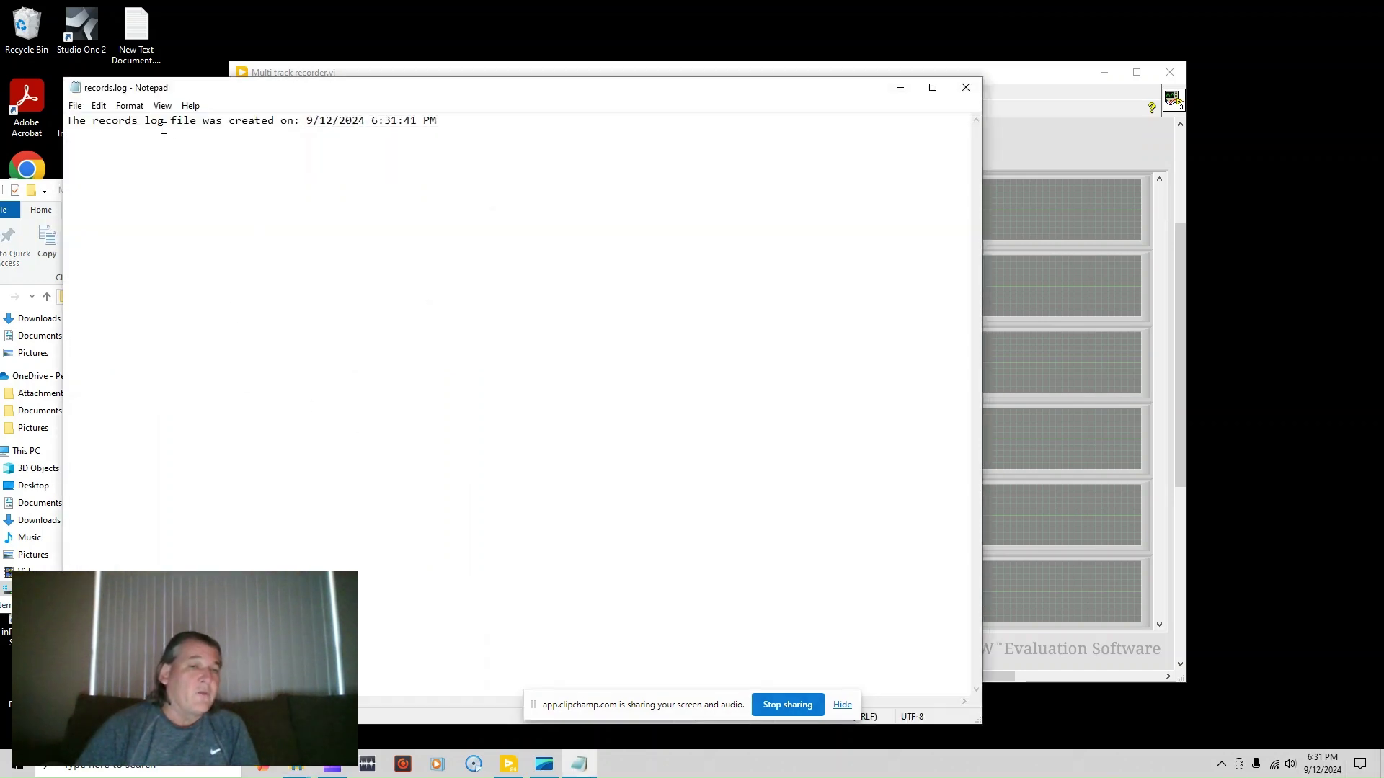
{"action": "left_click_drag", "start_coordinate": [74, 120], "coordinate": [460, 194]}
{"action": "left_click", "coordinate": [540, 208]}
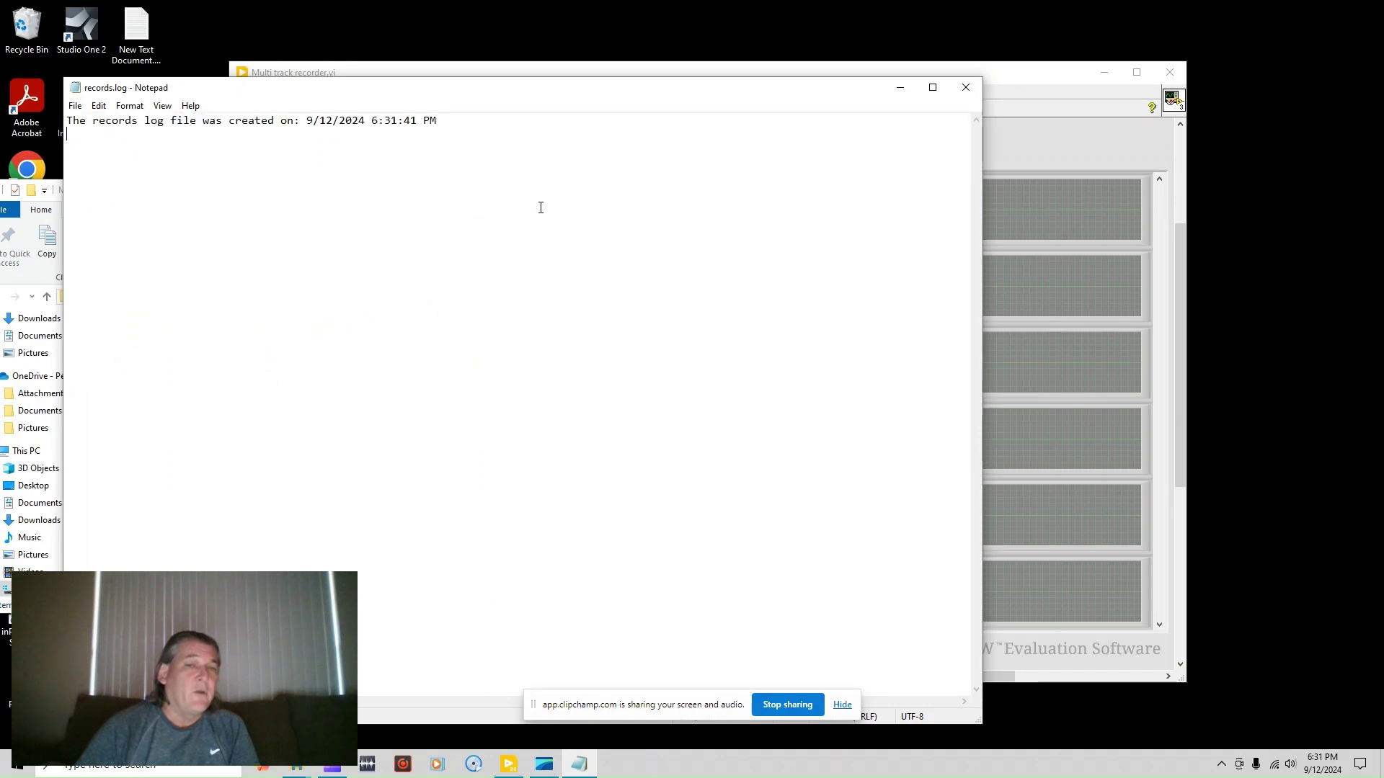
Stop the recorder VI and run it again
{"action": "left_click", "coordinate": [1041, 78]}
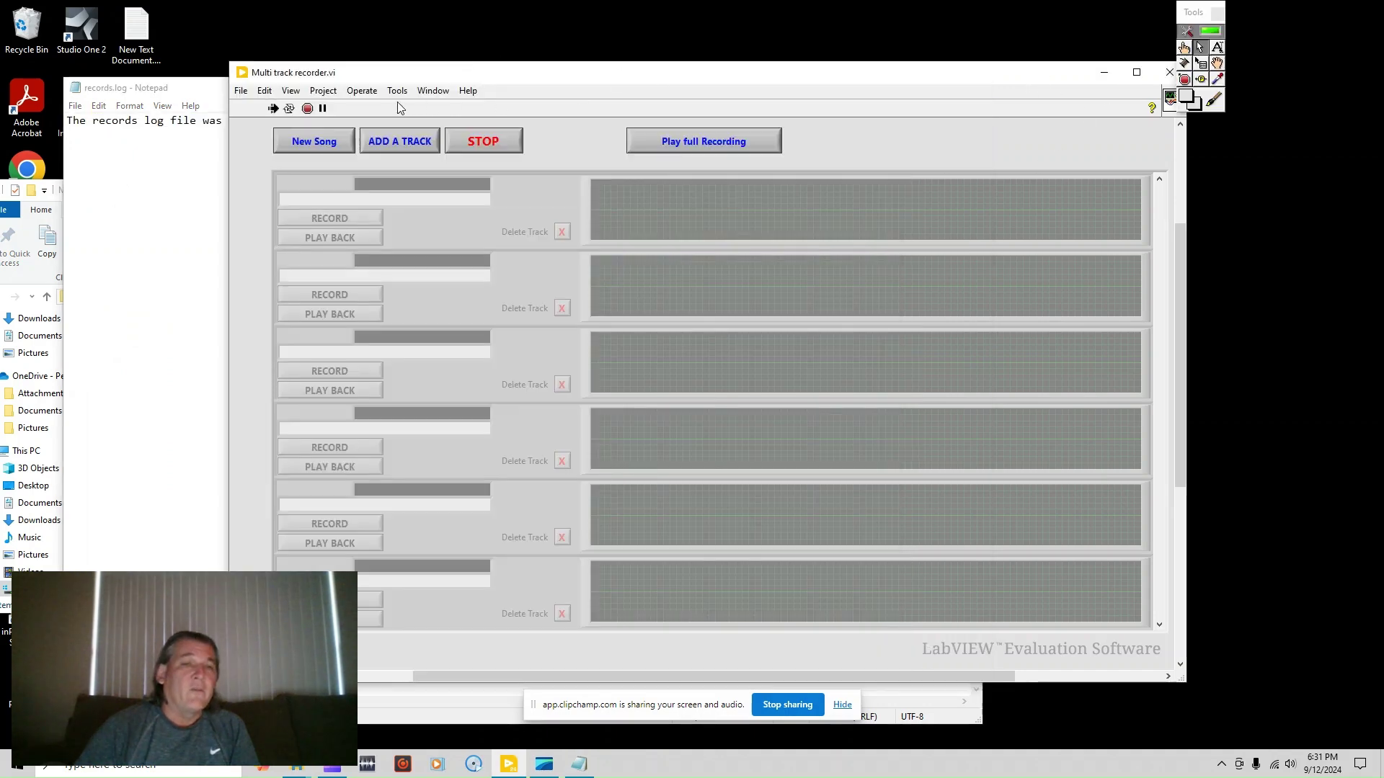
{"action": "left_click", "coordinate": [308, 108]}
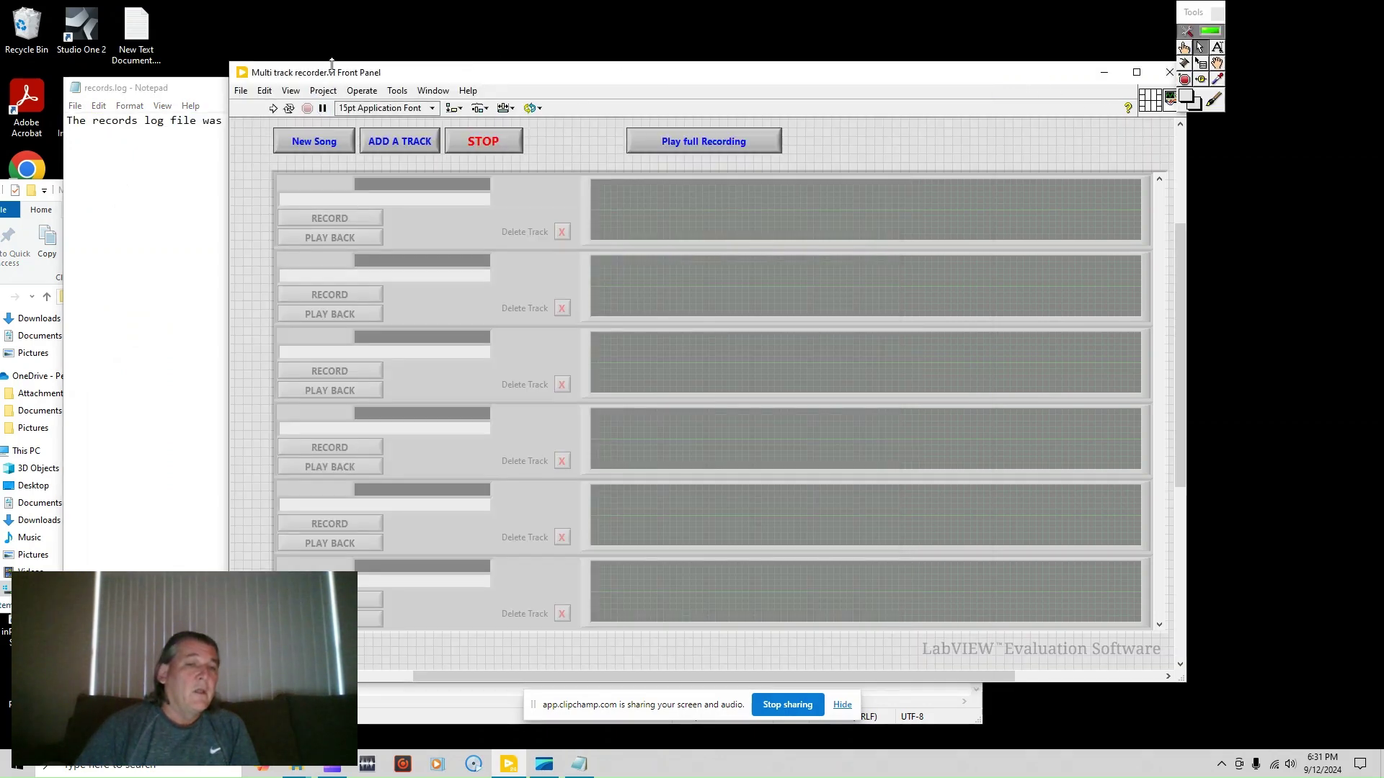
{"action": "left_click", "coordinate": [274, 108]}
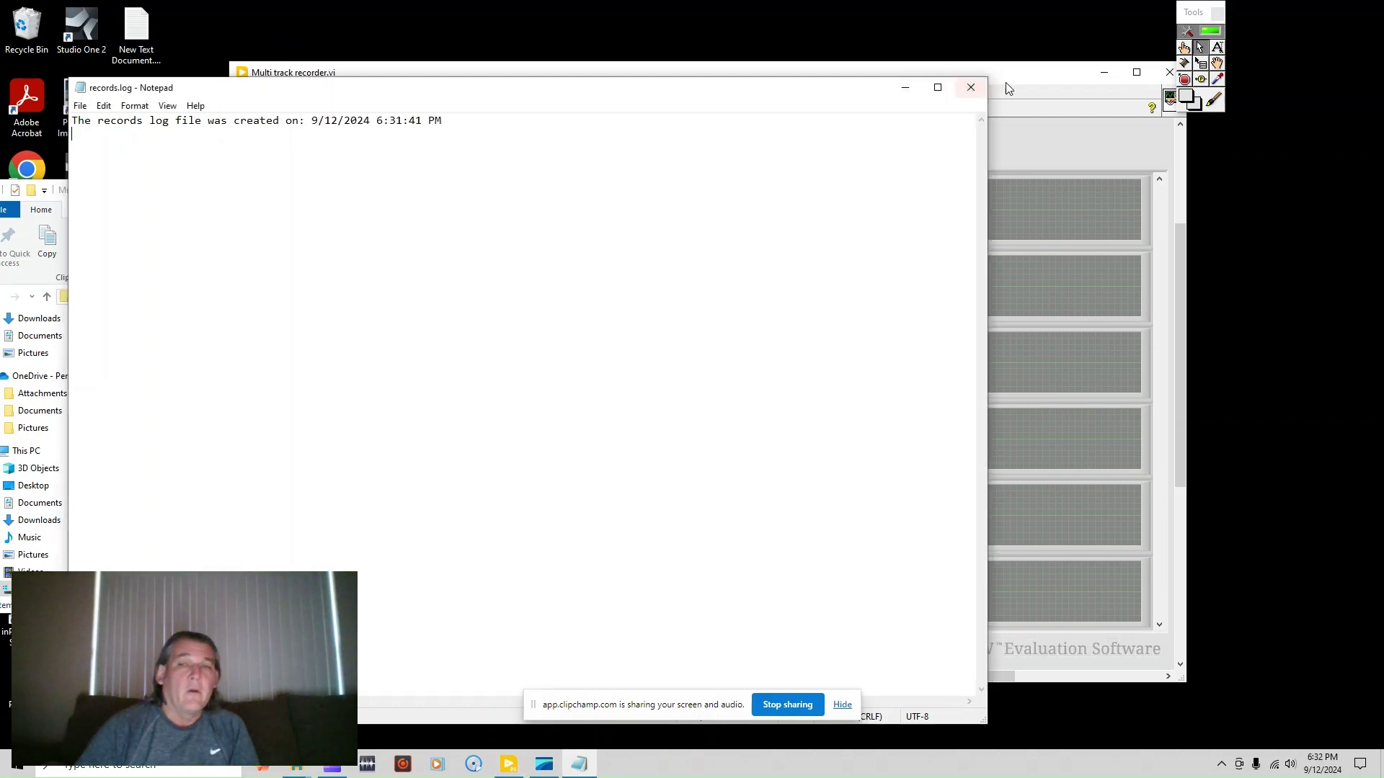
Reopen records.log and check the new 9/12/2024 6:32:01 PM timestamp line
{"action": "left_click", "coordinate": [970, 87]}
{"action": "left_click", "coordinate": [181, 190]}
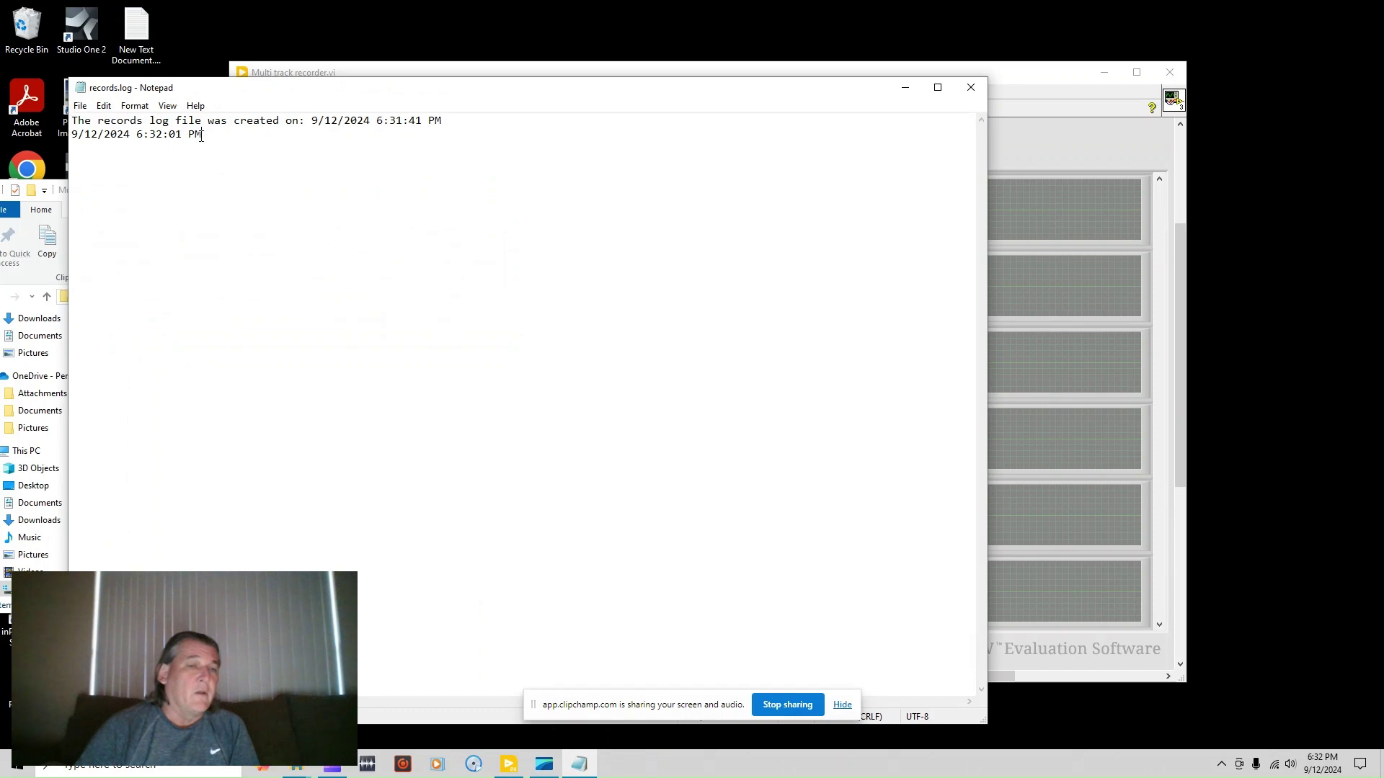
{"action": "left_click_drag", "start_coordinate": [201, 136], "coordinate": [26, 136]}
{"action": "left_click", "coordinate": [451, 258]}
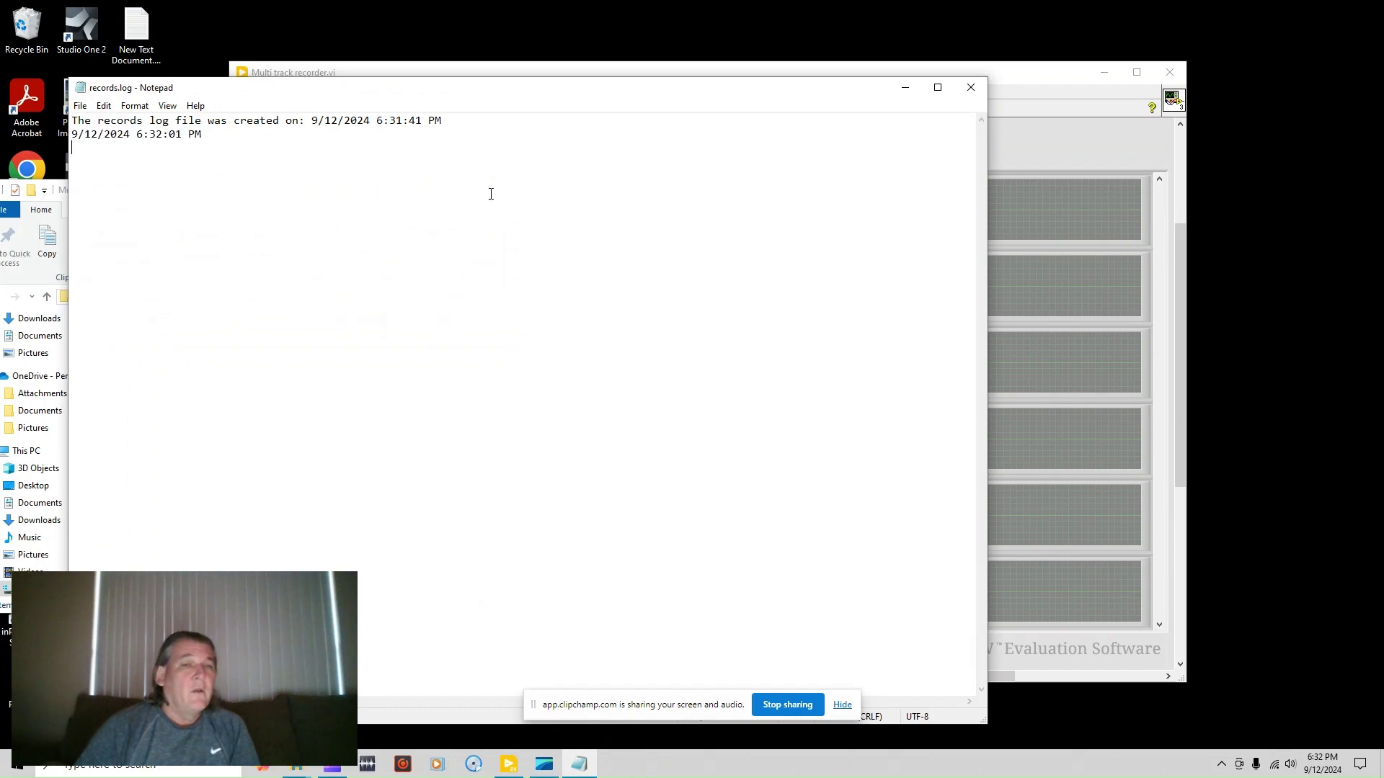
Close the log, open Song0 and inspect its Combined and Tracks subfolders
{"action": "left_click", "coordinate": [971, 88]}
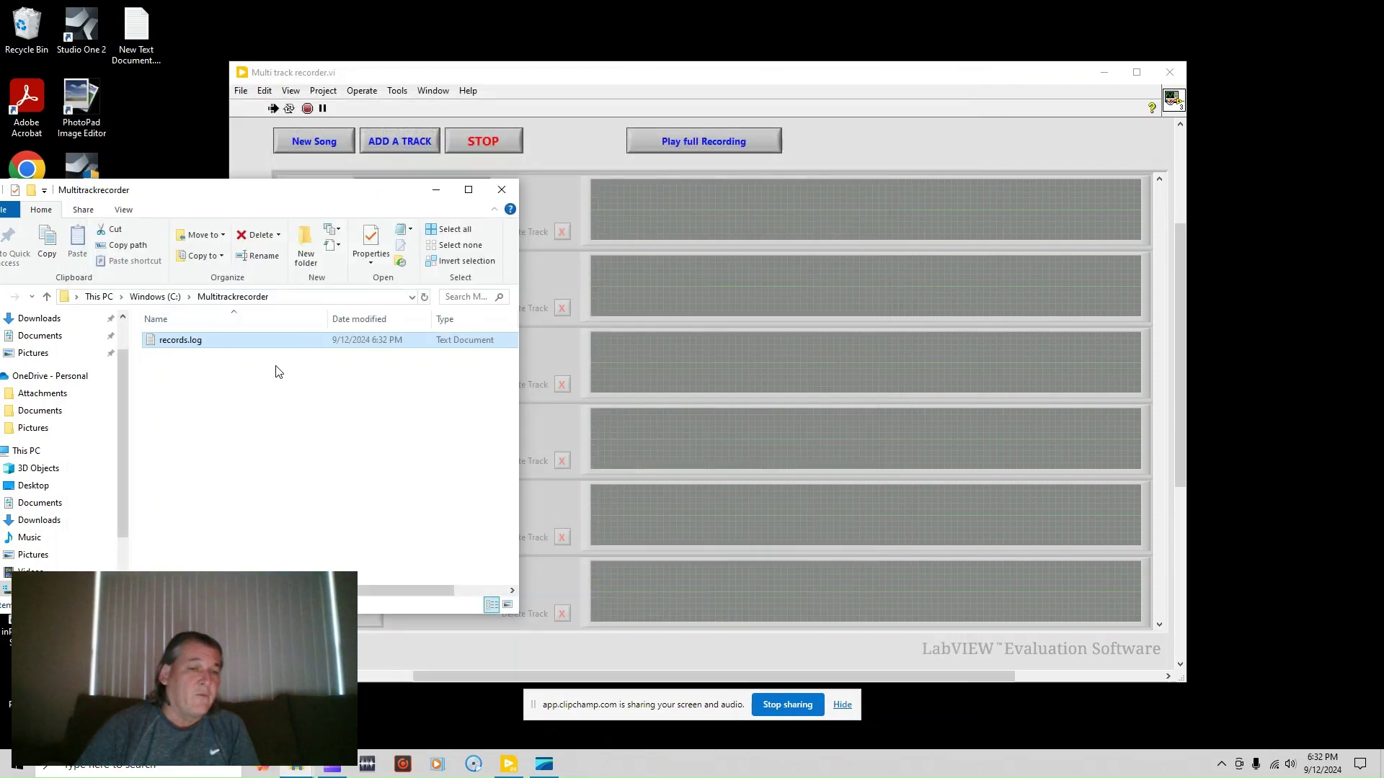
{"action": "left_click", "coordinate": [551, 76]}
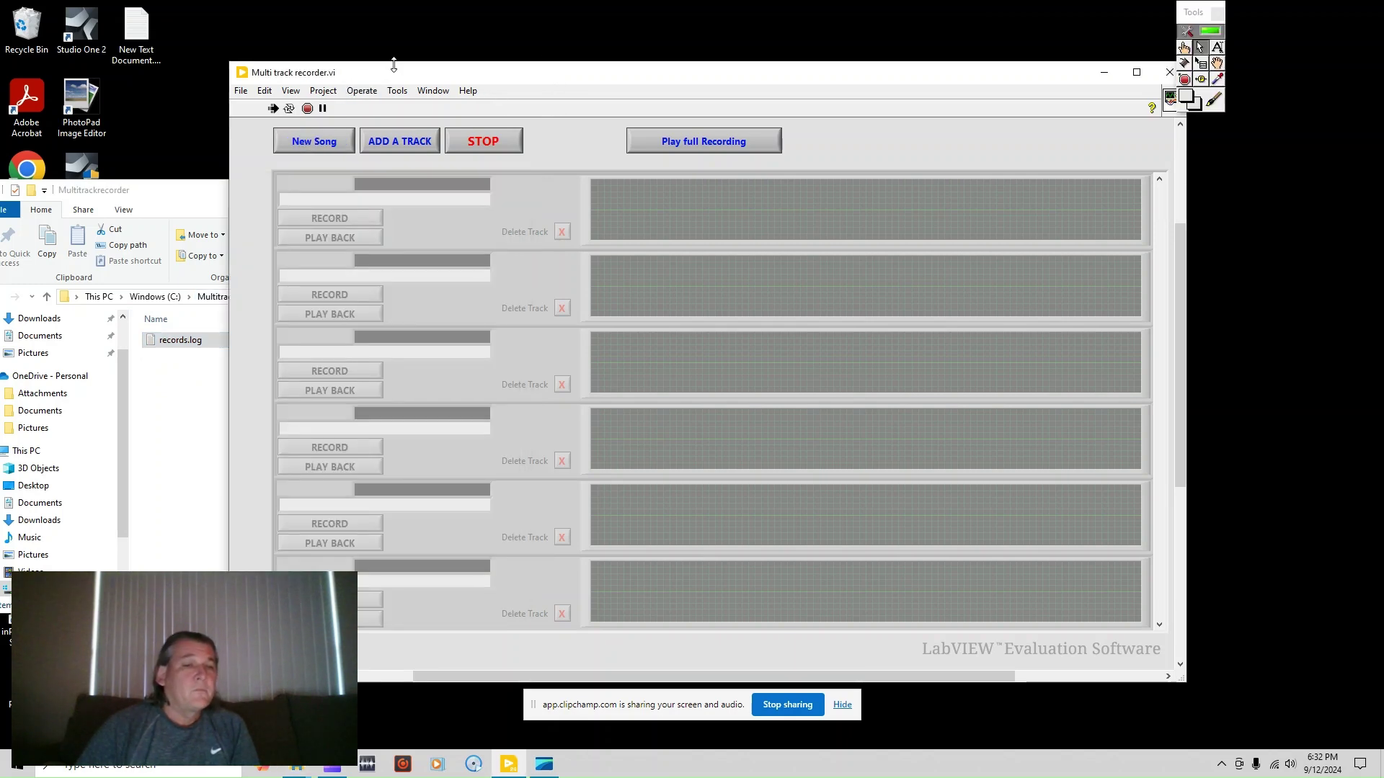
{"action": "left_click", "coordinate": [176, 192]}
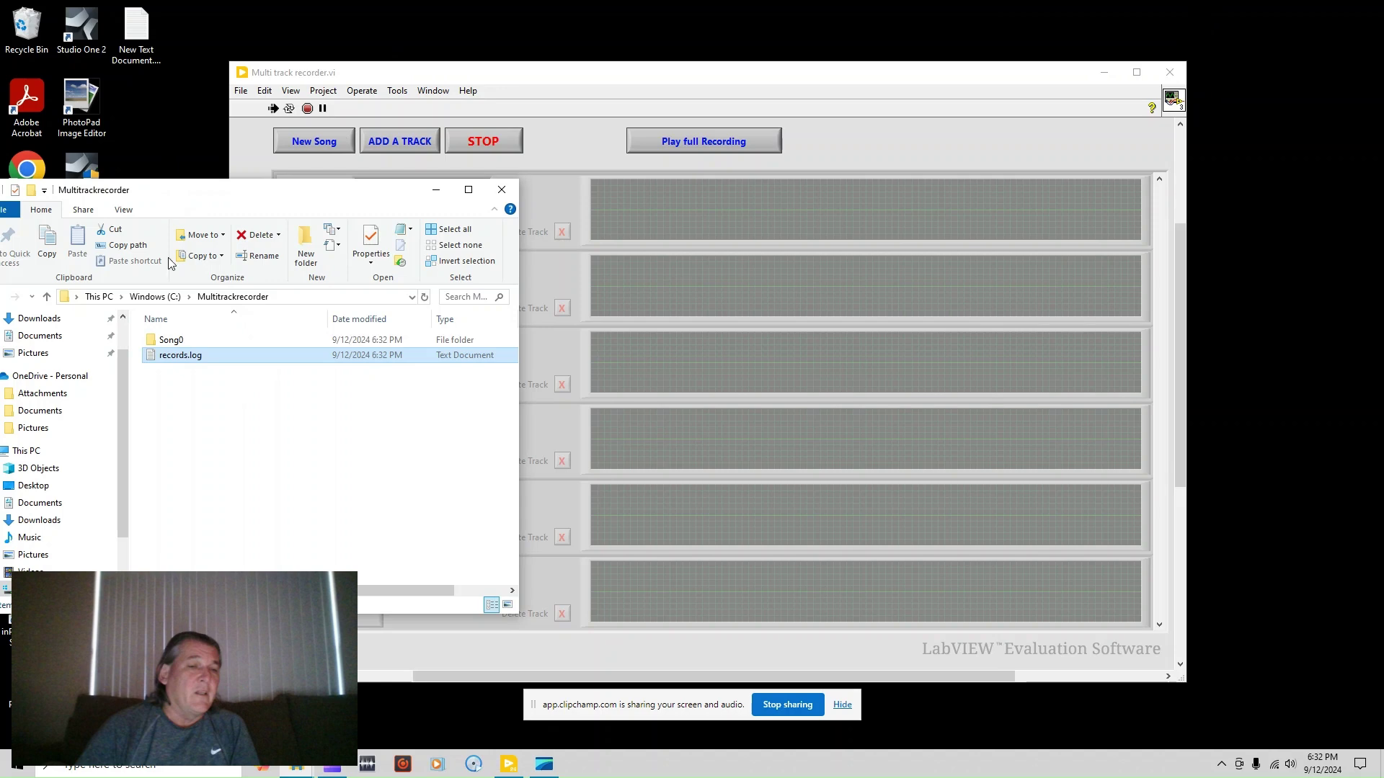
{"action": "double_click", "coordinate": [168, 345]}
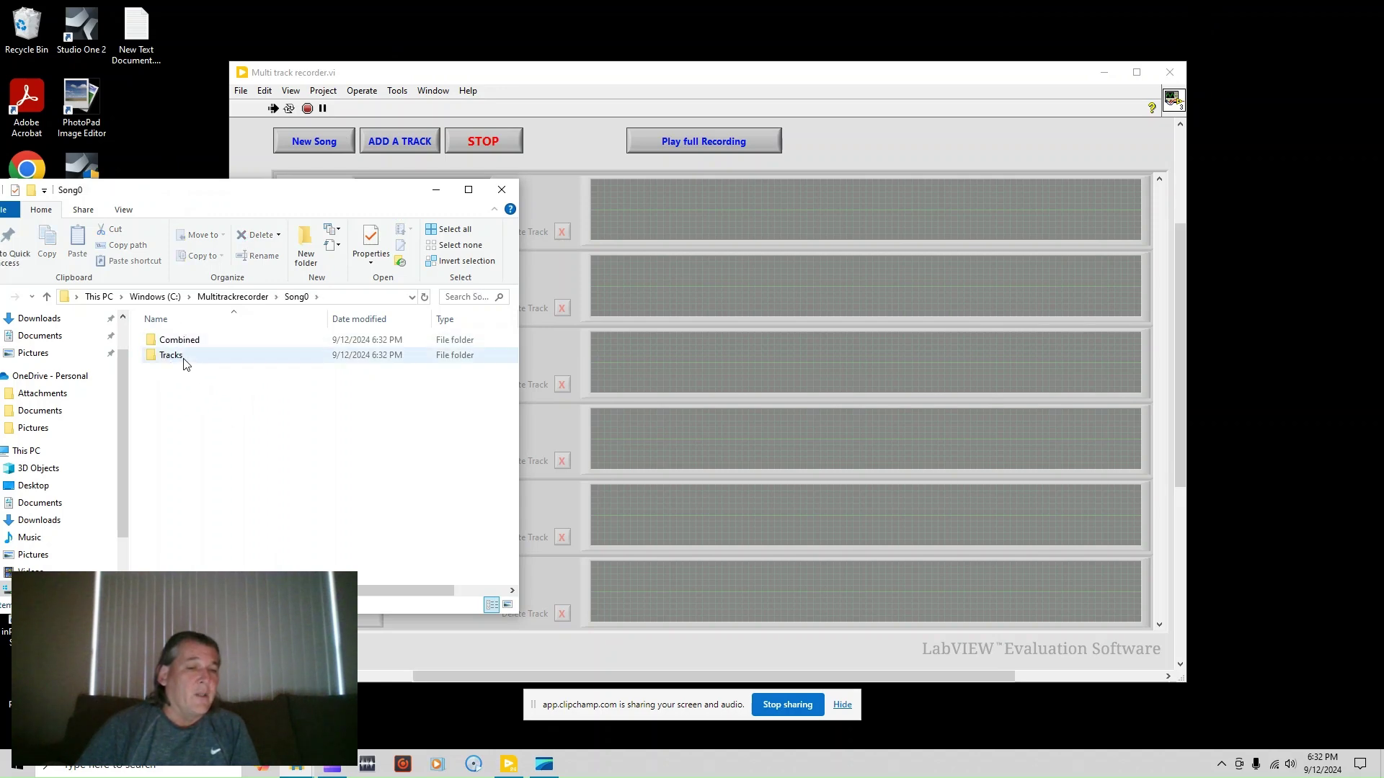
{"action": "left_click", "coordinate": [176, 361]}
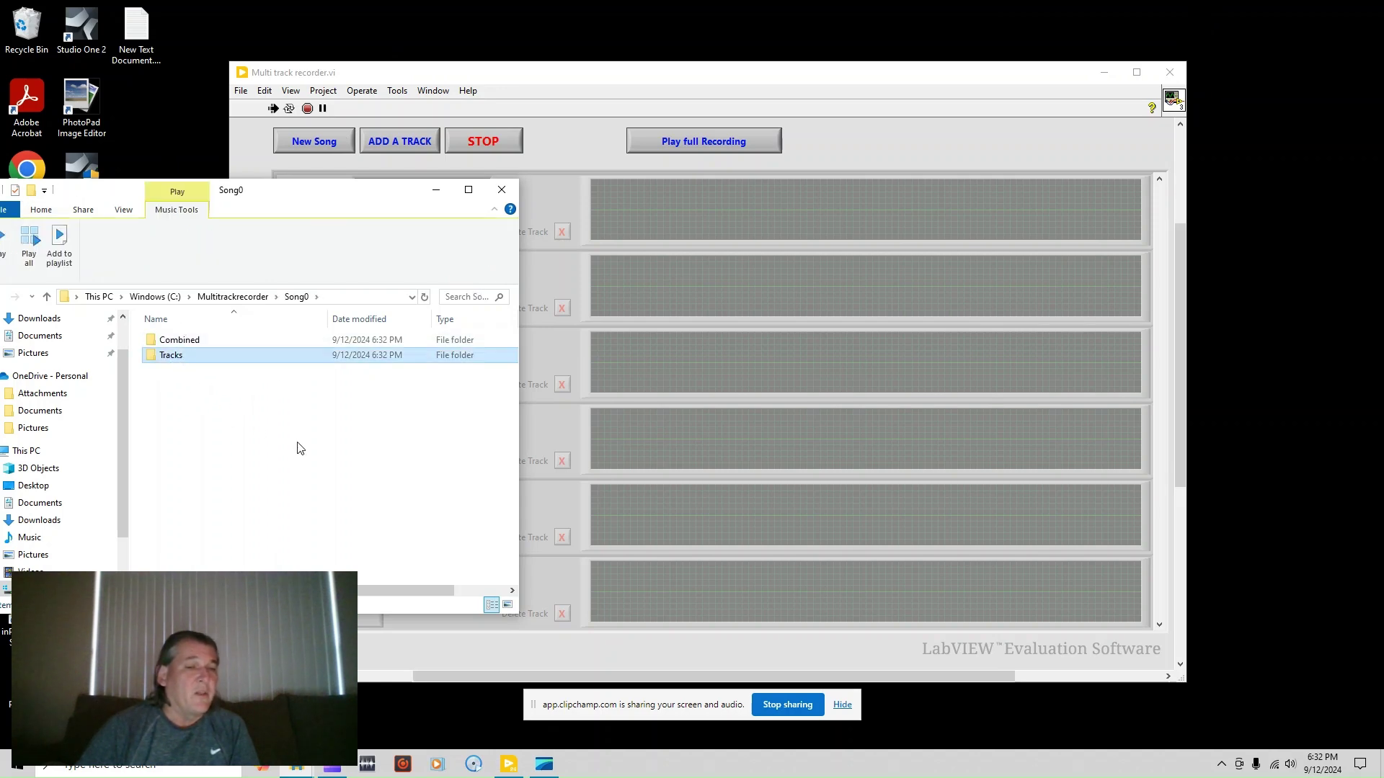
{"action": "left_click", "coordinate": [206, 417]}
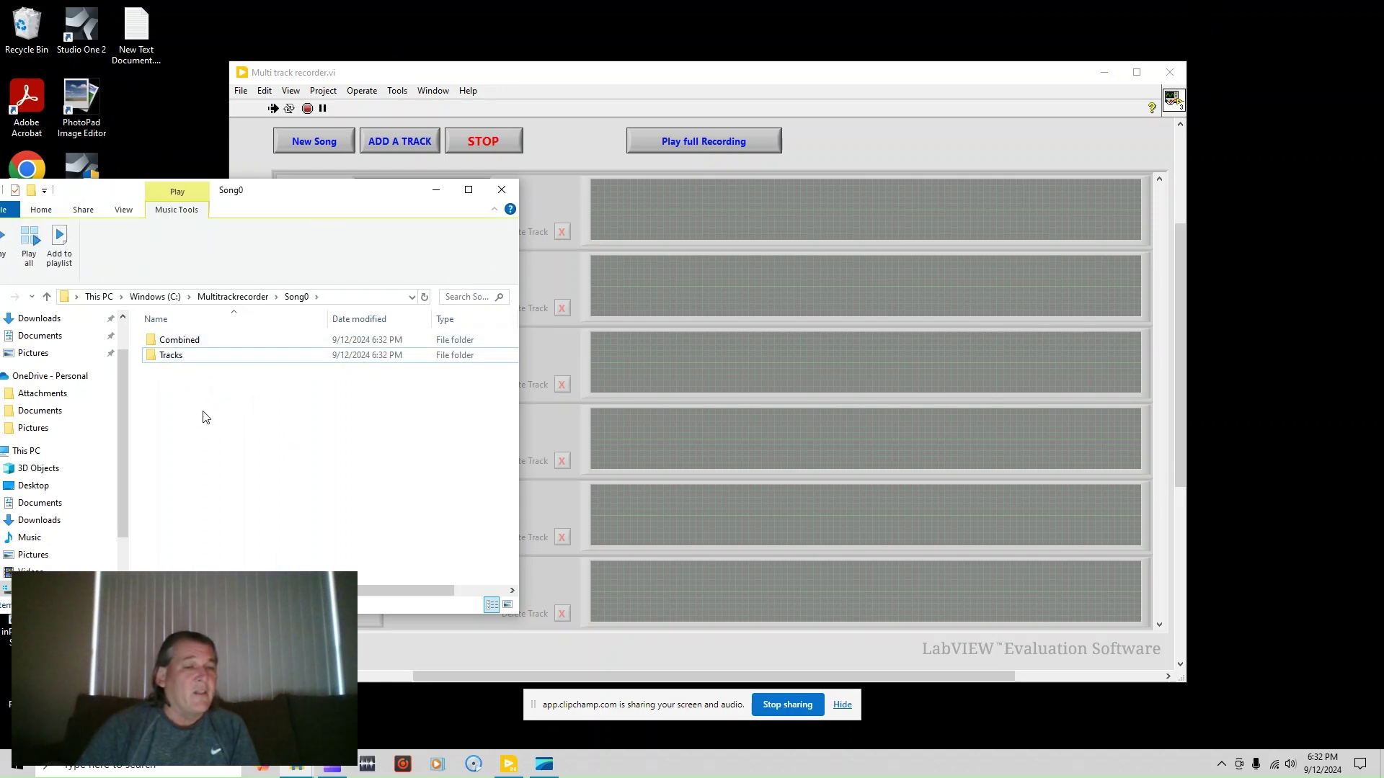
{"action": "left_click", "coordinate": [517, 77]}
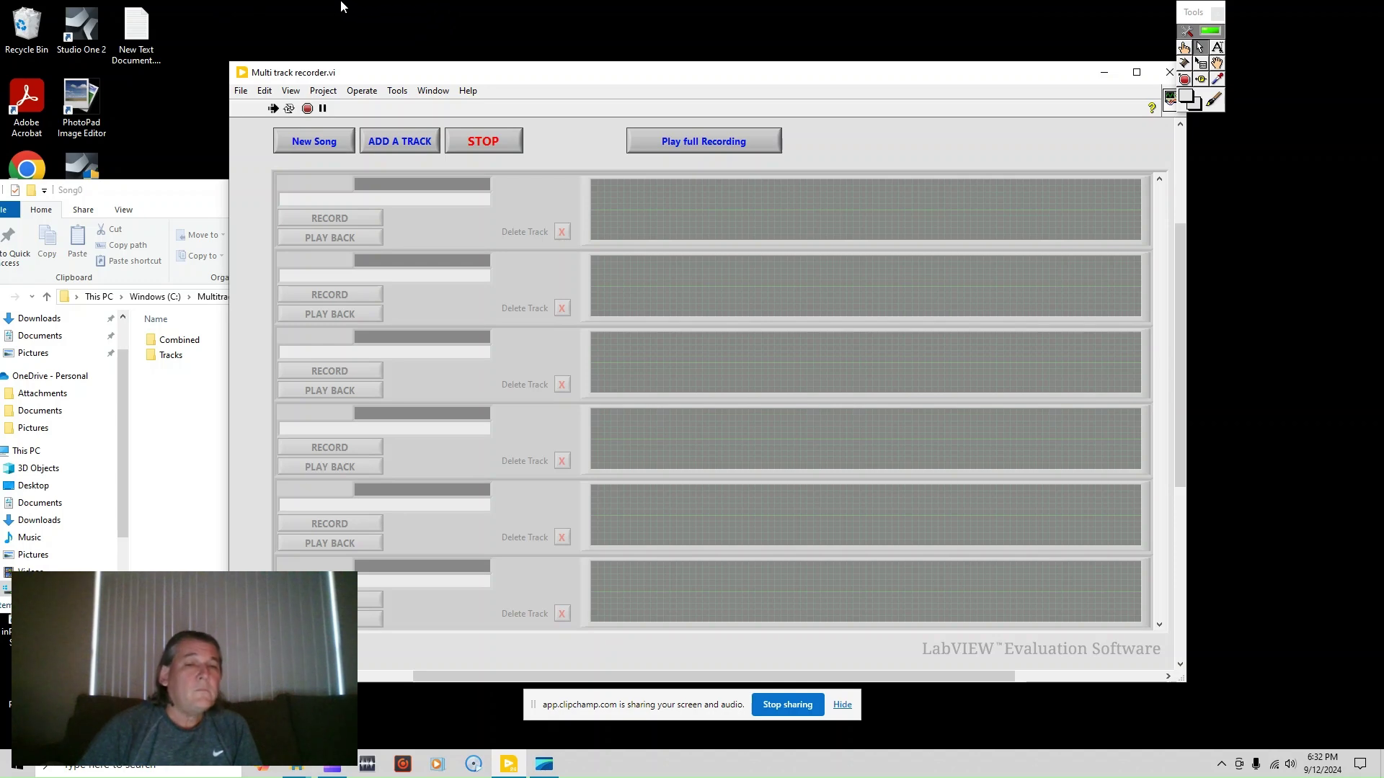
Add tracks until the recorder lists TRACK 0 through TRACK 10, then return to the top
{"action": "left_click", "coordinate": [408, 145]}
{"action": "left_click", "coordinate": [409, 145]}
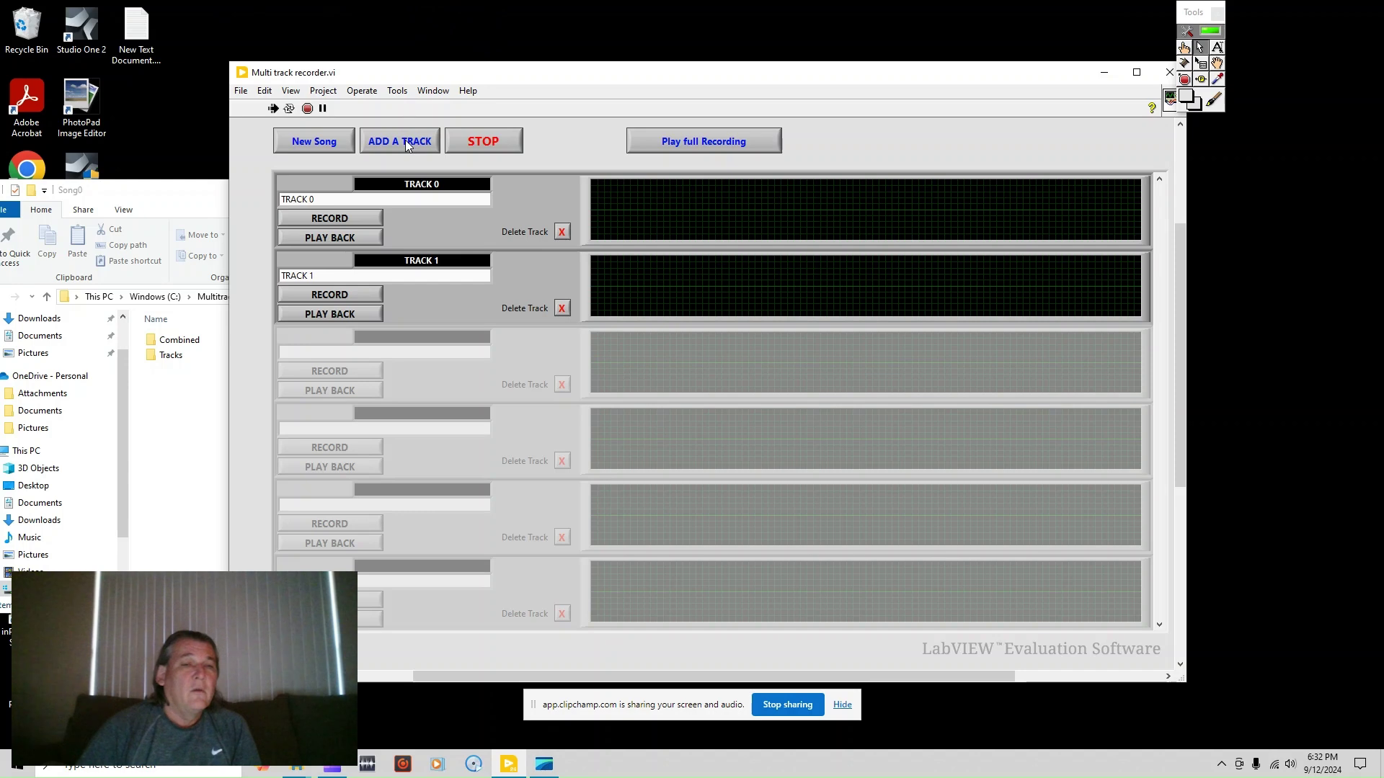
{"action": "left_click", "coordinate": [407, 146]}
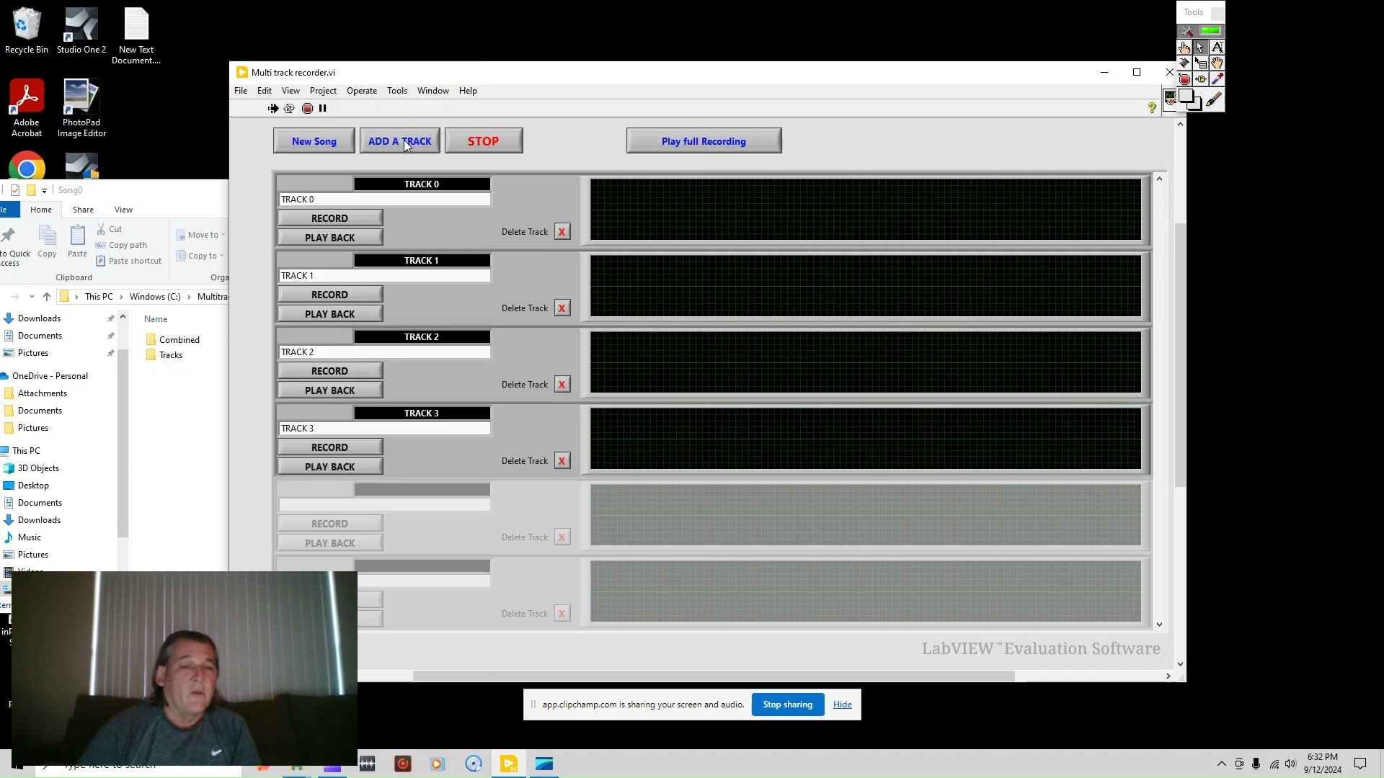
{"action": "left_click", "coordinate": [407, 145]}
{"action": "left_click", "coordinate": [407, 145]}
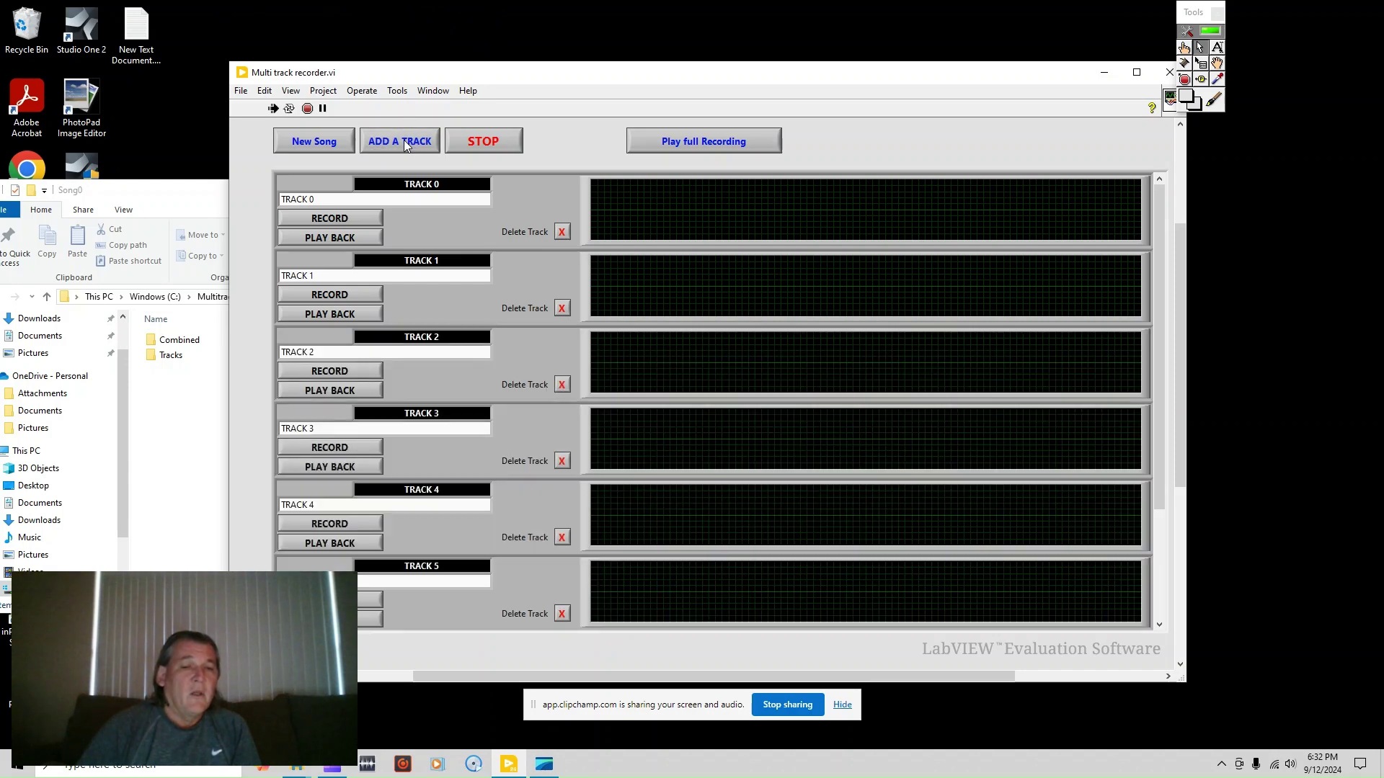
{"action": "left_click", "coordinate": [405, 142]}
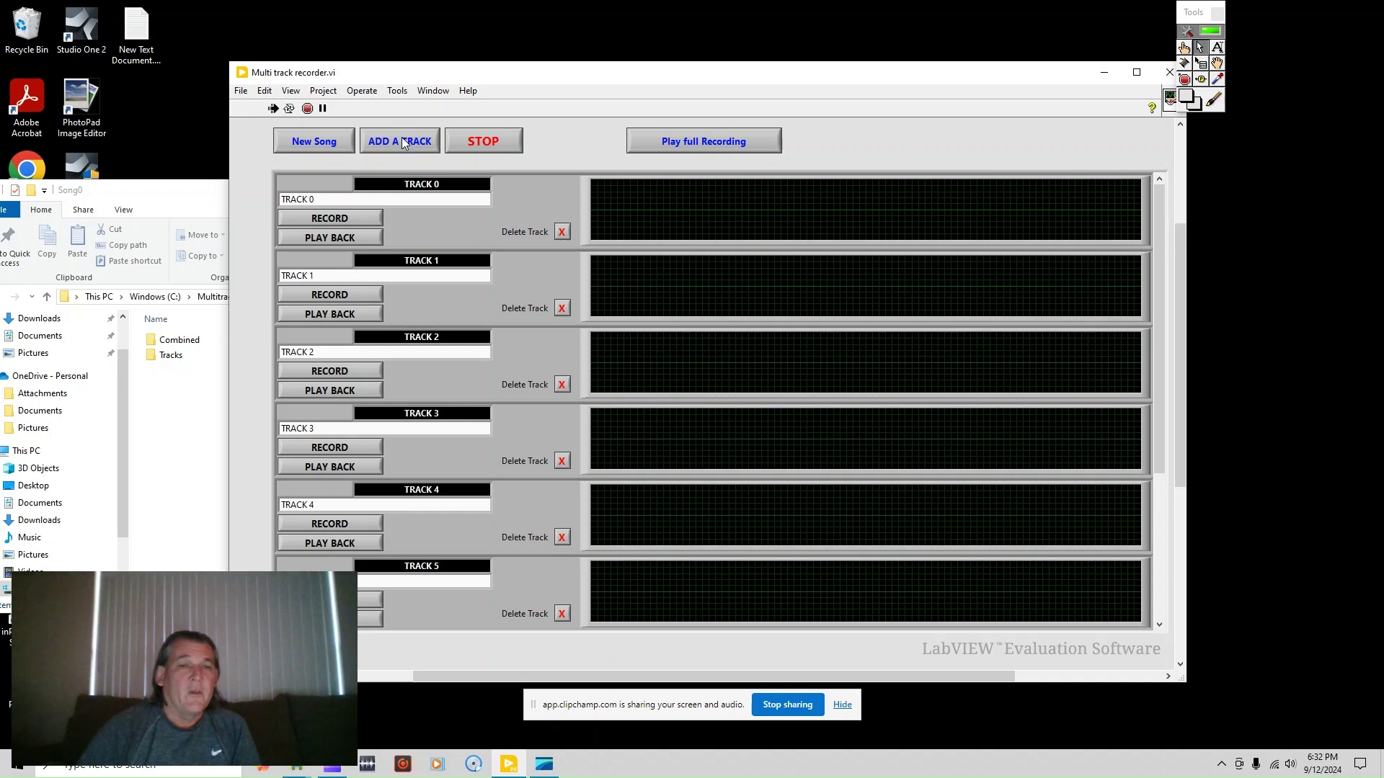
{"action": "left_click_drag", "start_coordinate": [1166, 205], "coordinate": [1166, 389]}
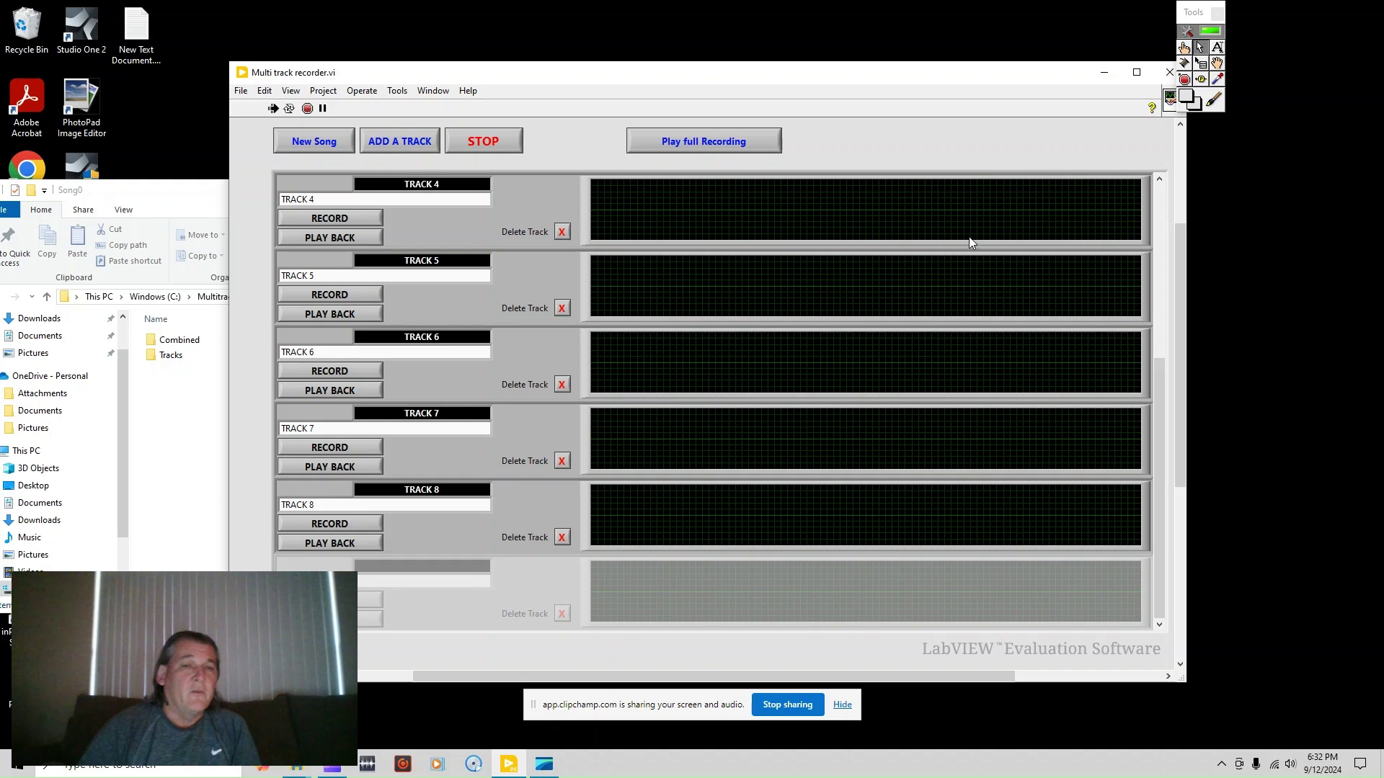
{"action": "left_click", "coordinate": [397, 140]}
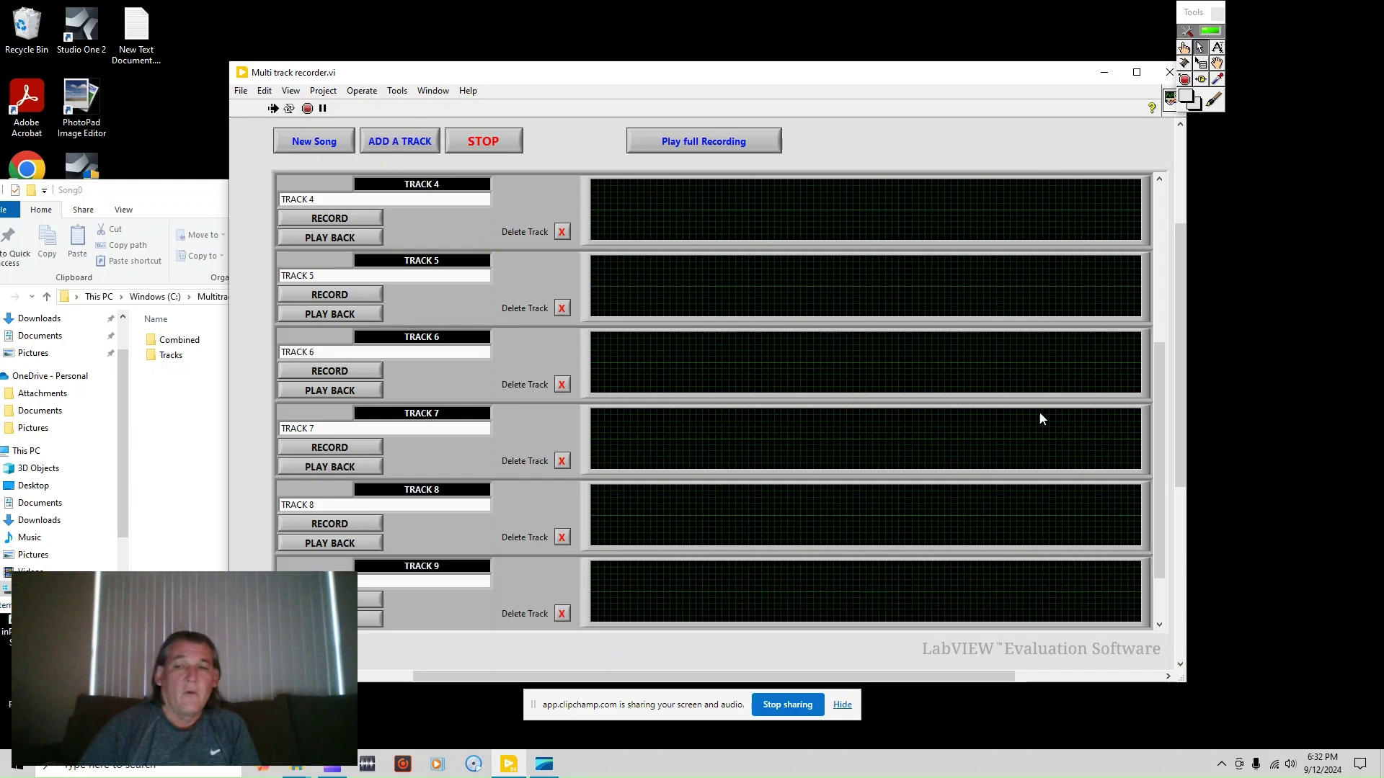
{"action": "left_click_drag", "start_coordinate": [1161, 392], "coordinate": [1161, 441]}
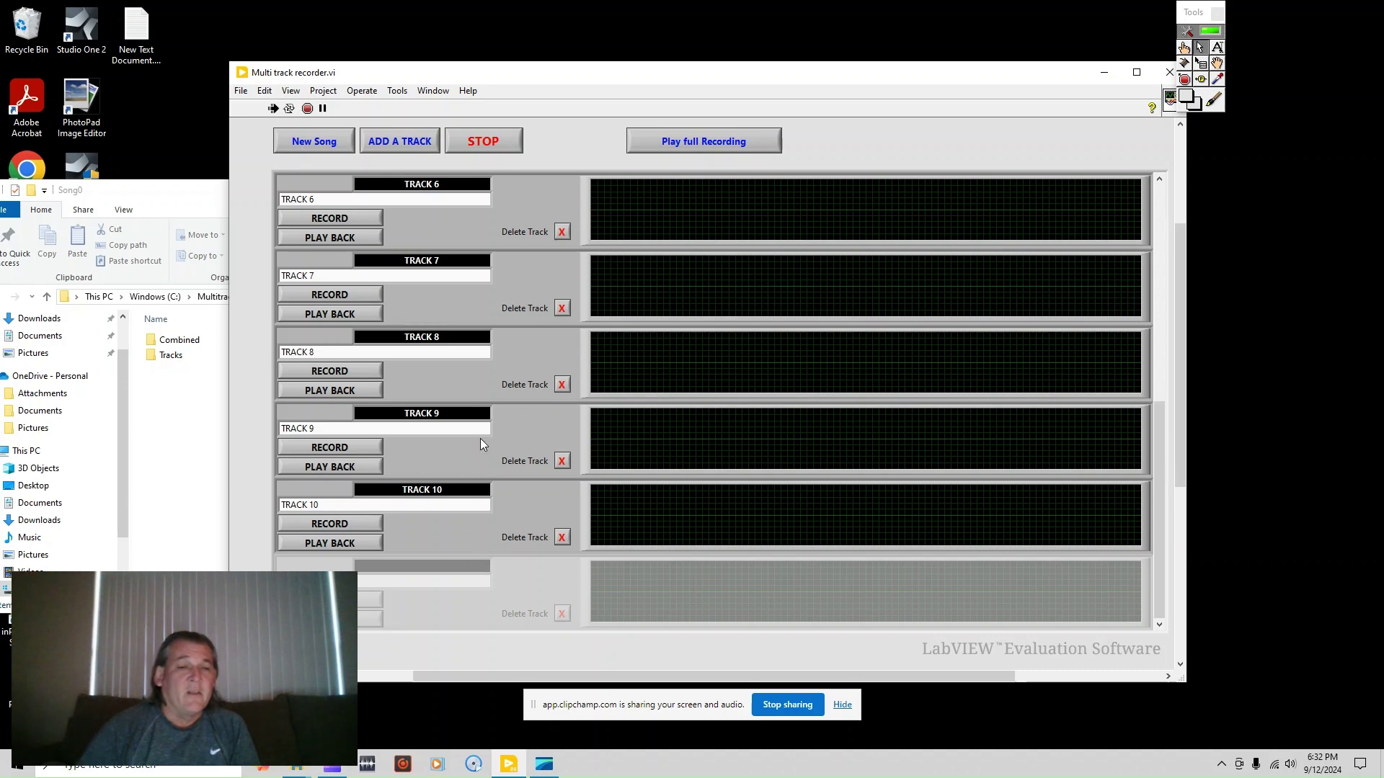
{"action": "scroll", "coordinate": [480, 439], "scroll_direction": "up", "scroll_amount": 4}
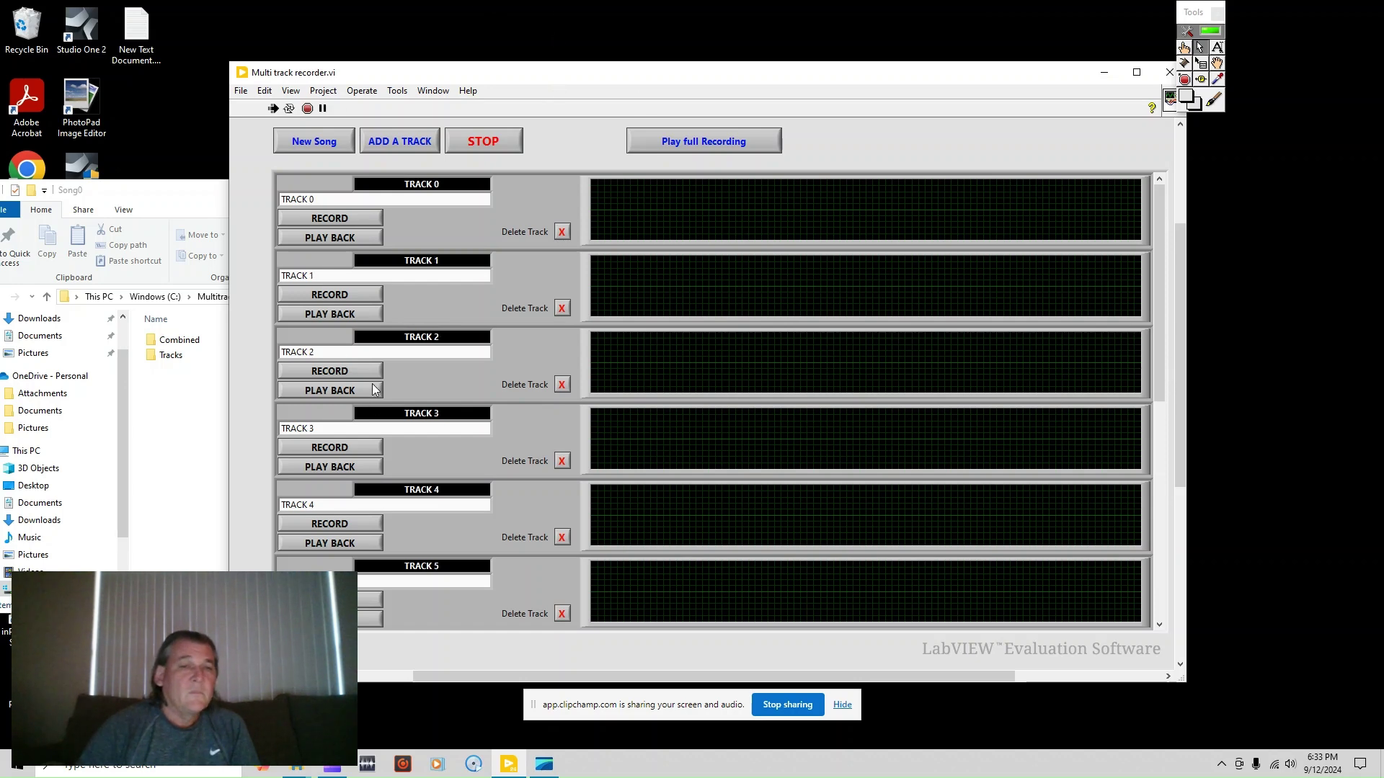
Place Windows Media Player beside the recorder and select Dream Theater's Out of Reach
{"action": "left_click", "coordinate": [437, 767]}
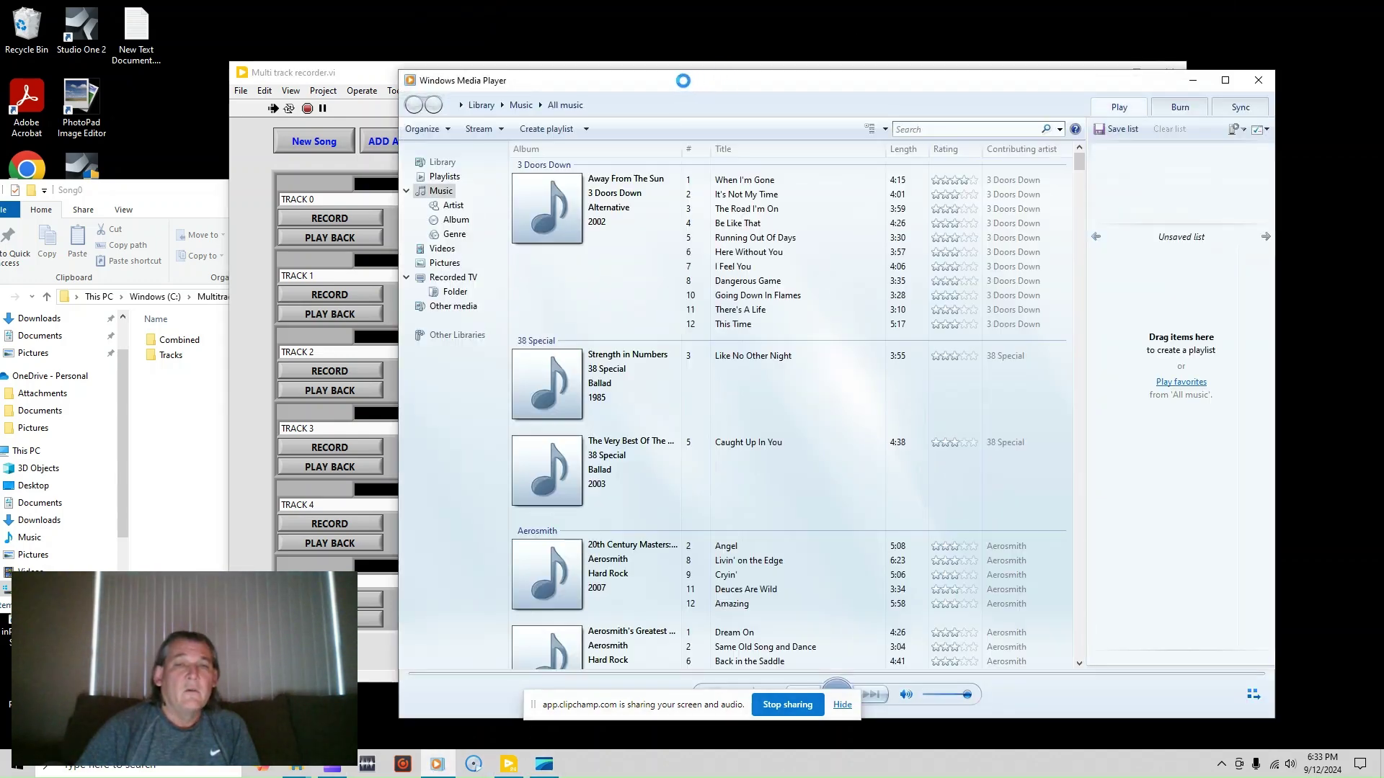
{"action": "left_click_drag", "start_coordinate": [683, 80], "coordinate": [1190, 59]}
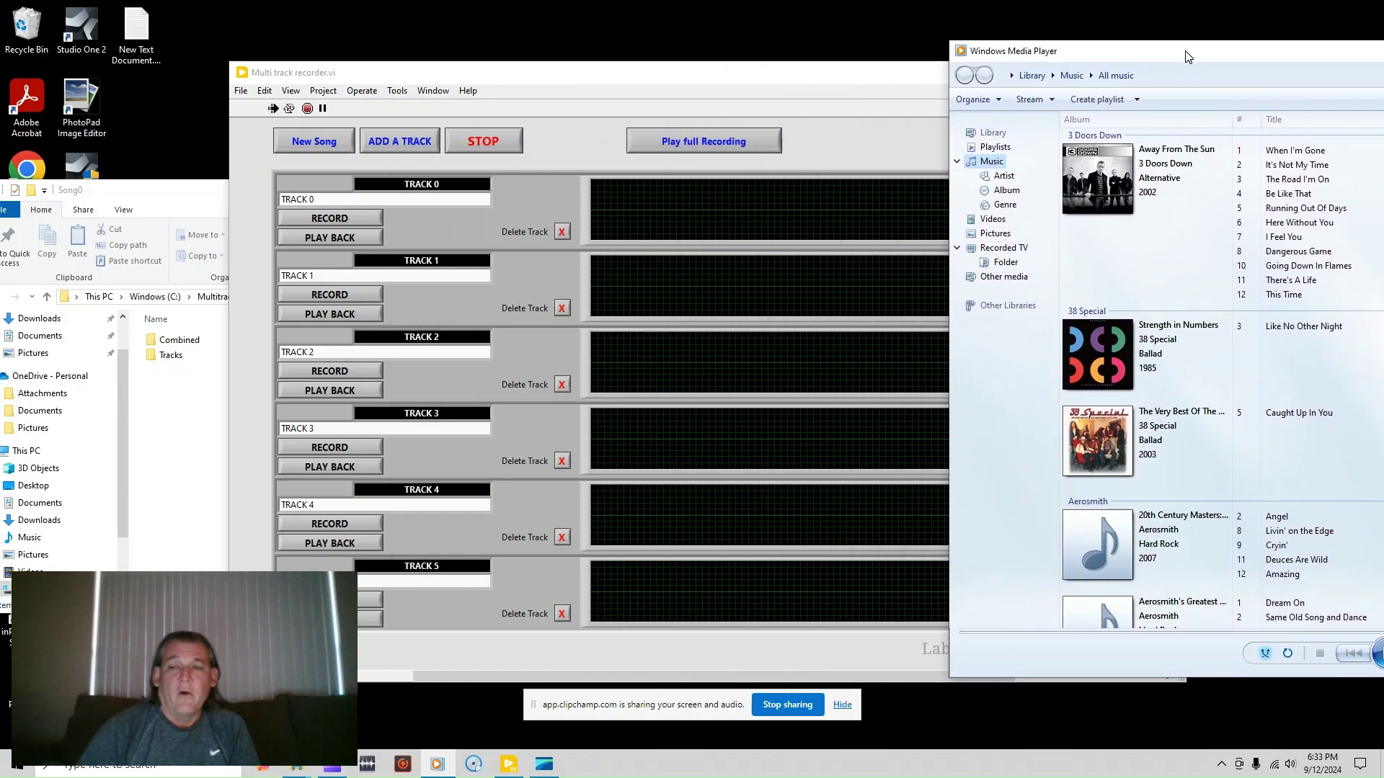
{"action": "scroll", "coordinate": [1286, 491], "scroll_direction": "down", "scroll_amount": 5}
{"action": "scroll", "coordinate": [1291, 465], "scroll_direction": "down", "scroll_amount": 15}
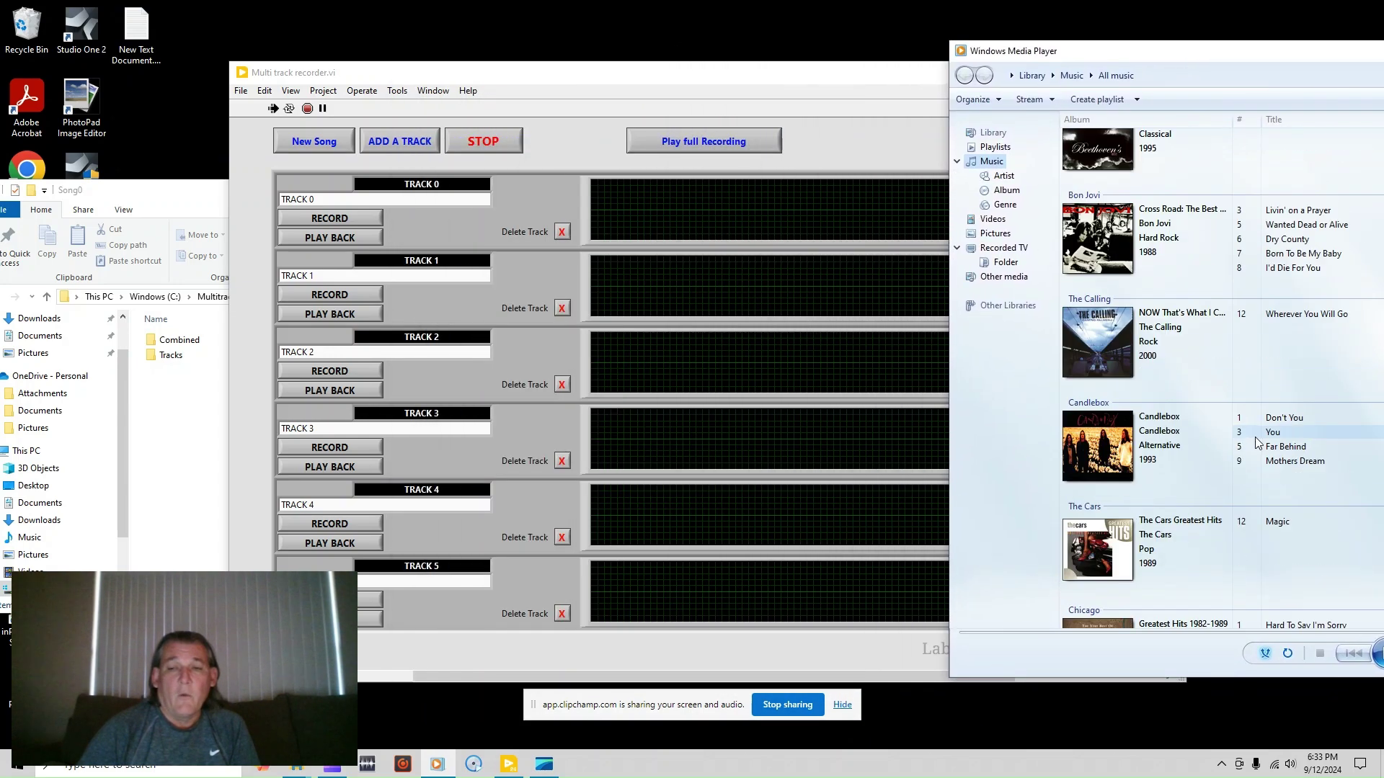
{"action": "scroll", "coordinate": [1261, 417], "scroll_direction": "down", "scroll_amount": 12}
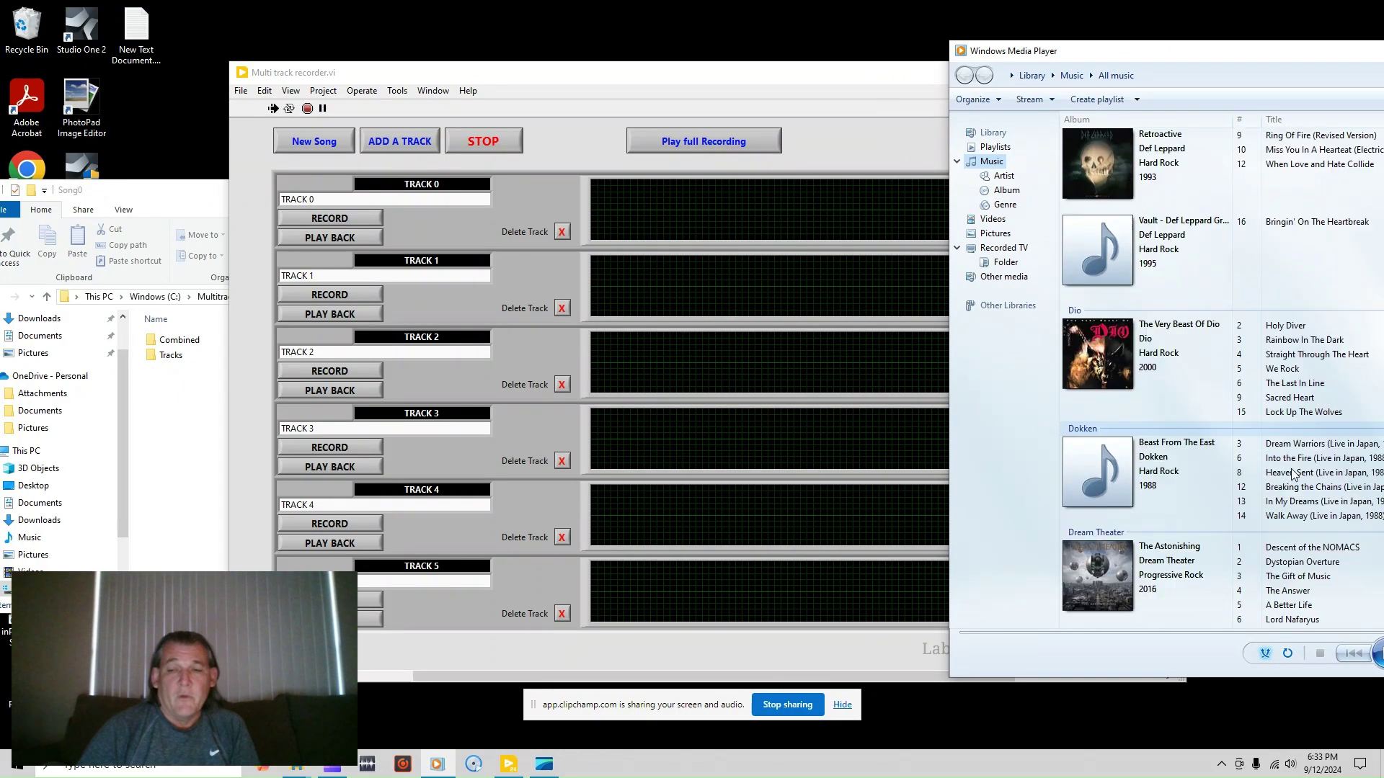
{"action": "scroll", "coordinate": [1292, 473], "scroll_direction": "down", "scroll_amount": 12}
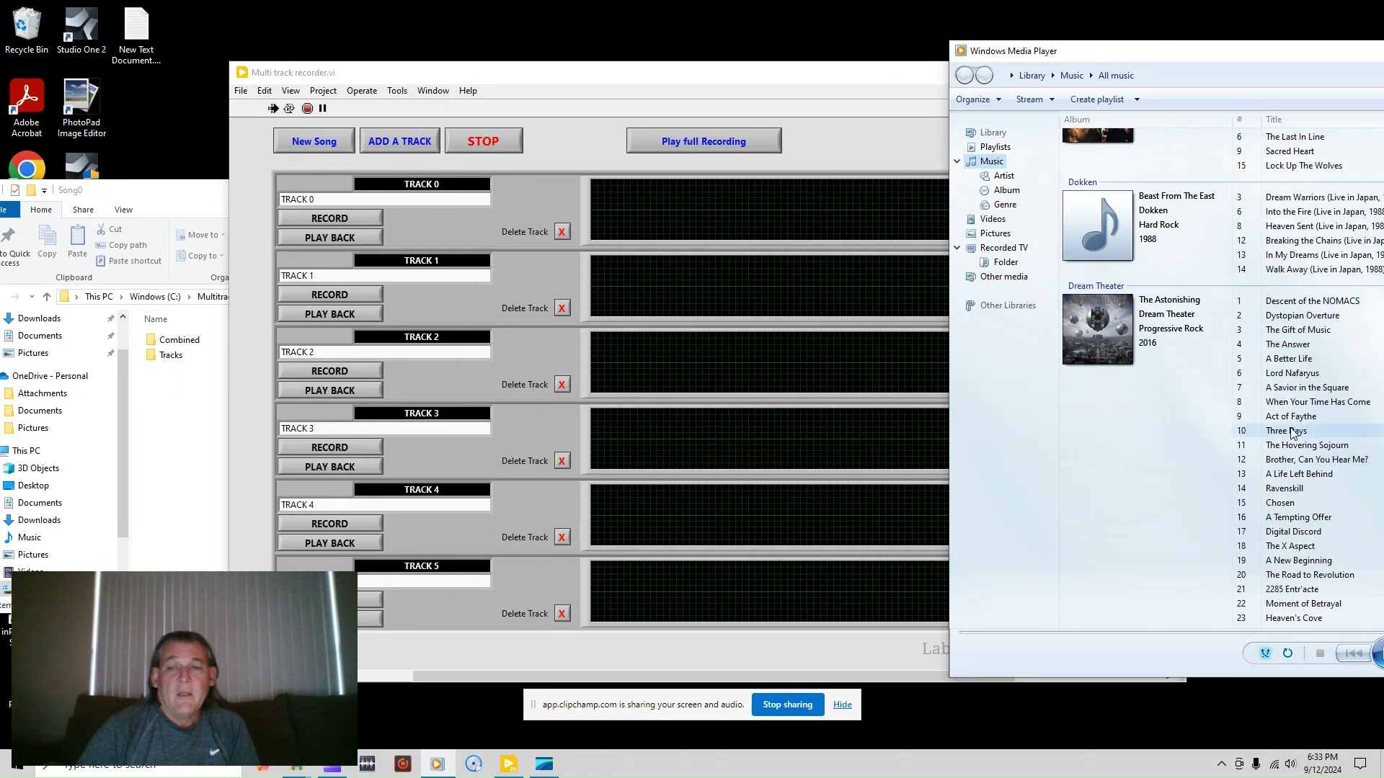
{"action": "scroll", "coordinate": [1282, 446], "scroll_direction": "down", "scroll_amount": 6}
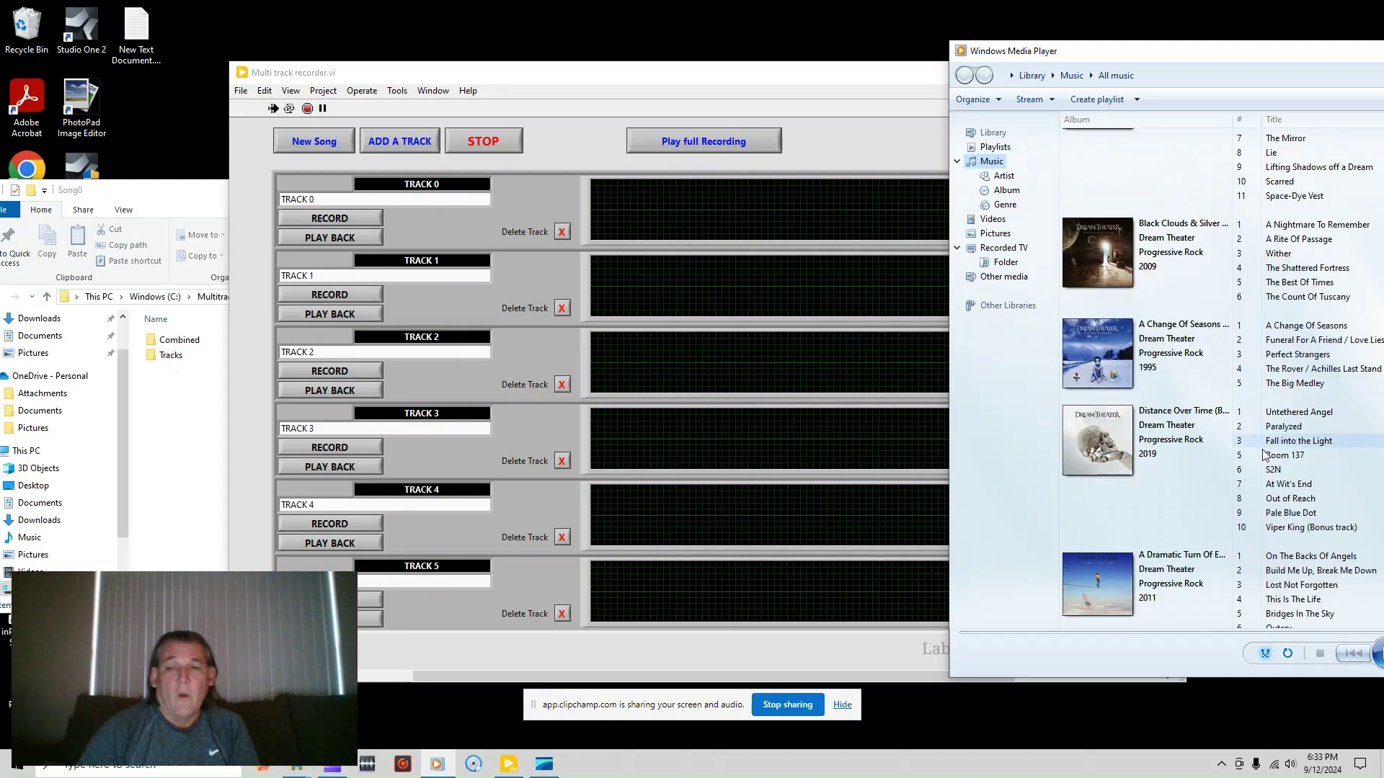
{"action": "left_click", "coordinate": [1297, 503]}
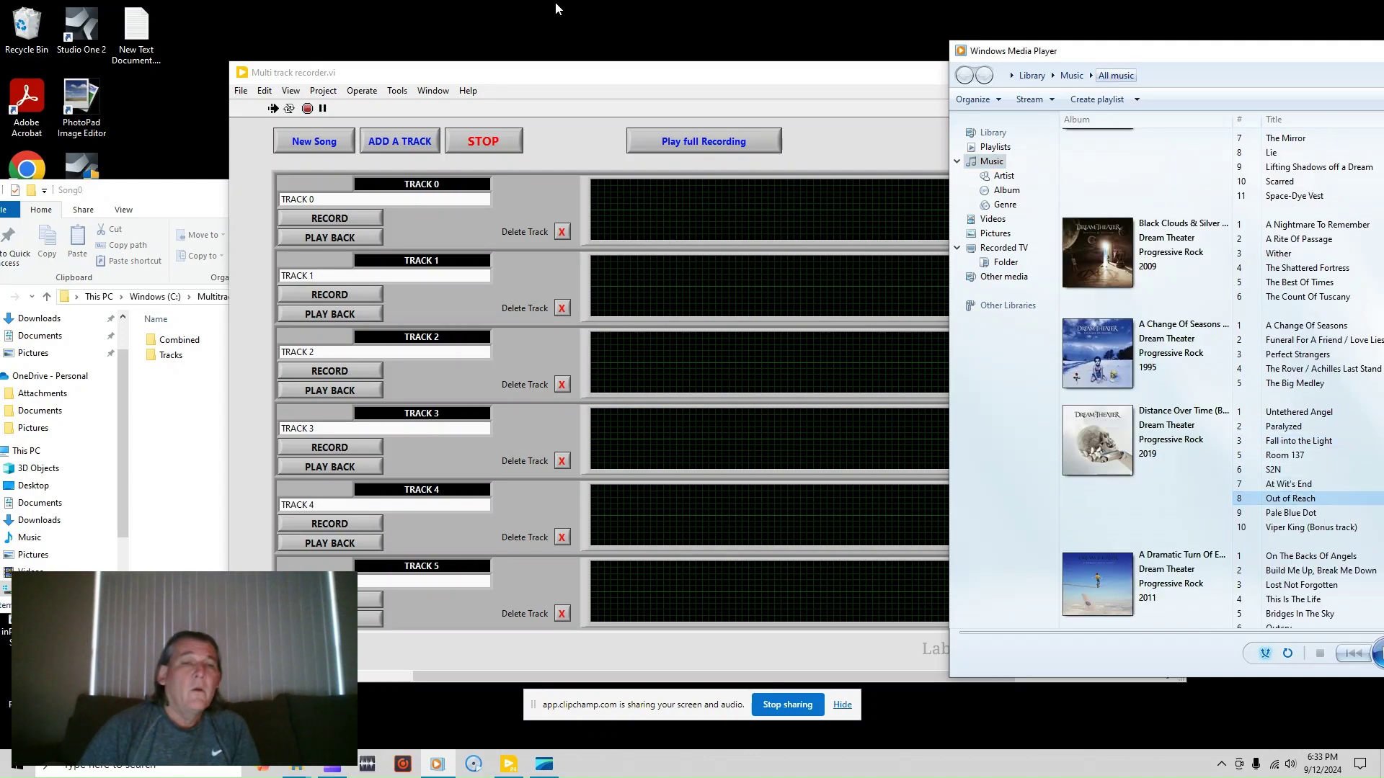
Turn off automatic tool selection and close the Tools palette
{"action": "left_click", "coordinate": [604, 74]}
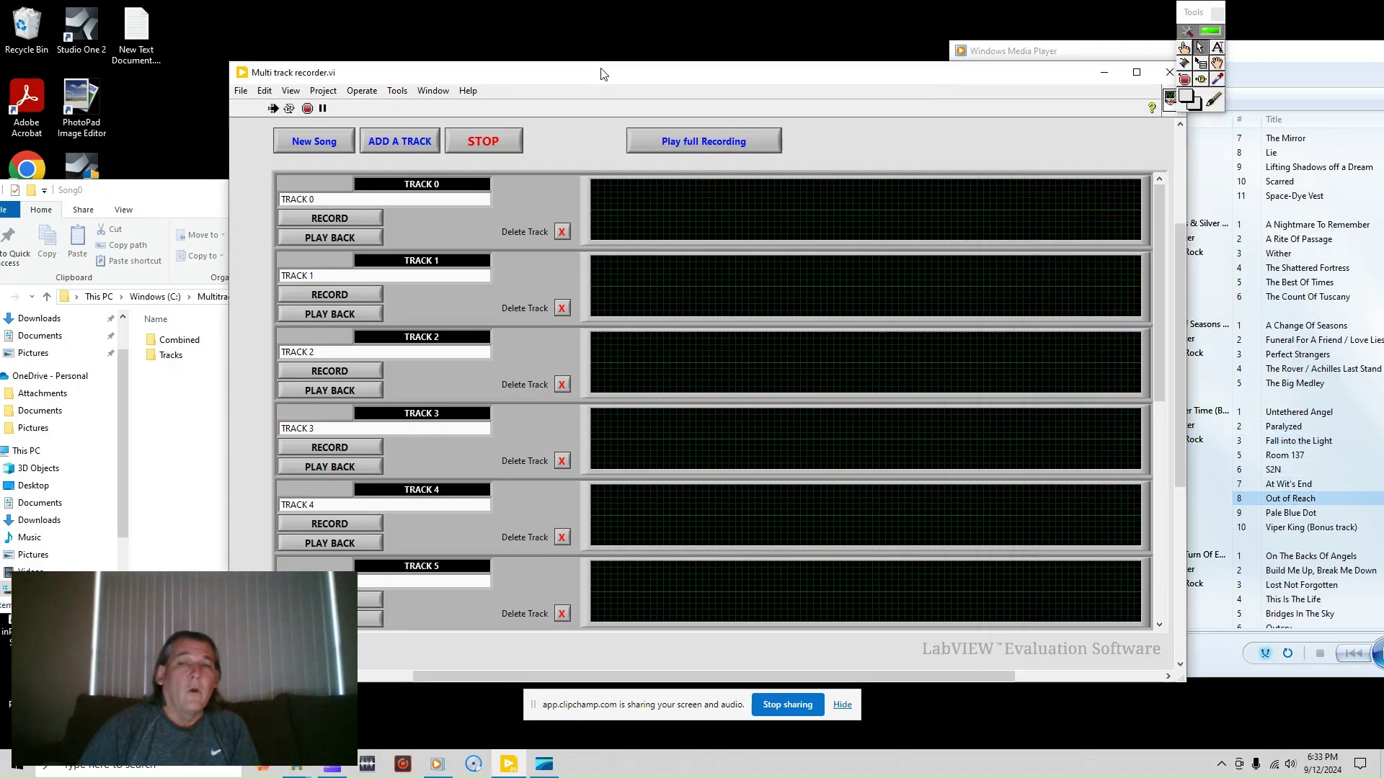
{"action": "left_click", "coordinate": [1199, 31]}
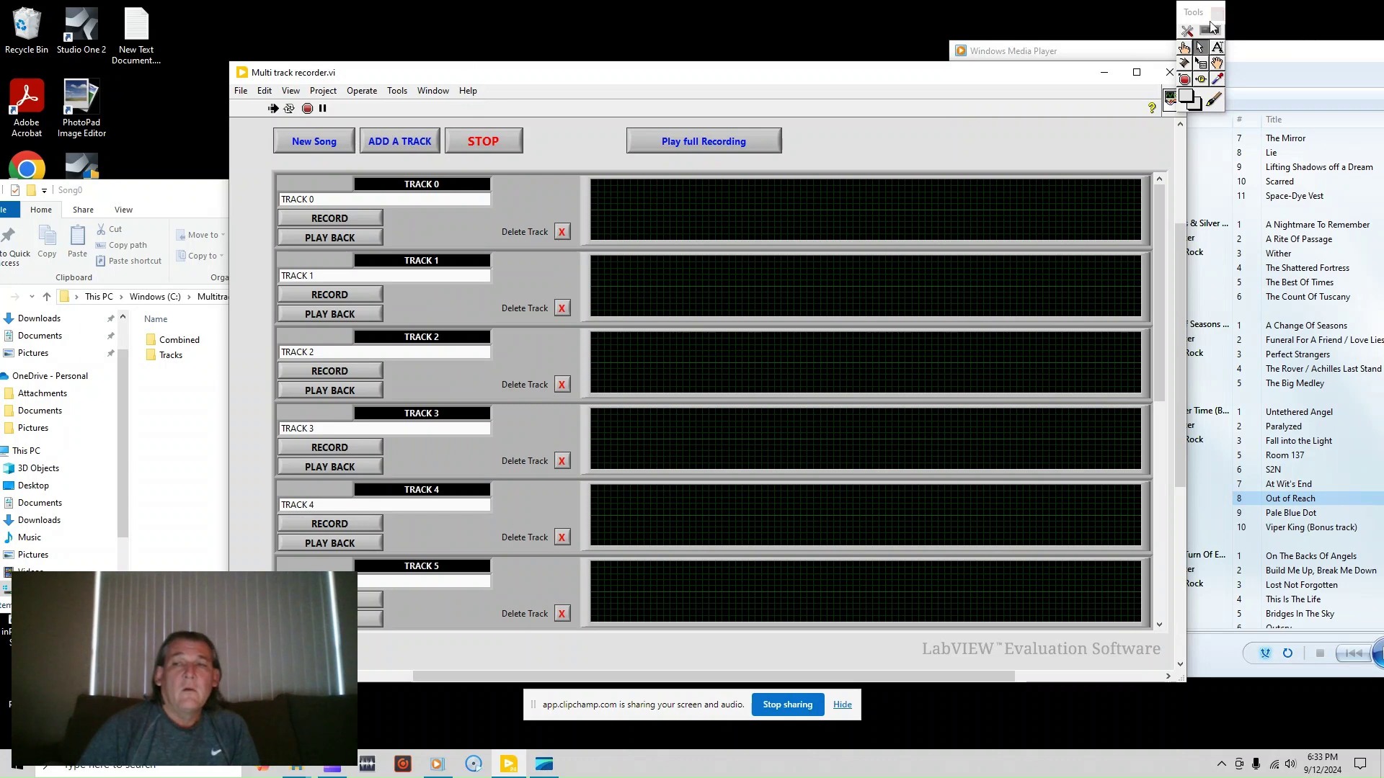
{"action": "left_click", "coordinate": [1217, 12]}
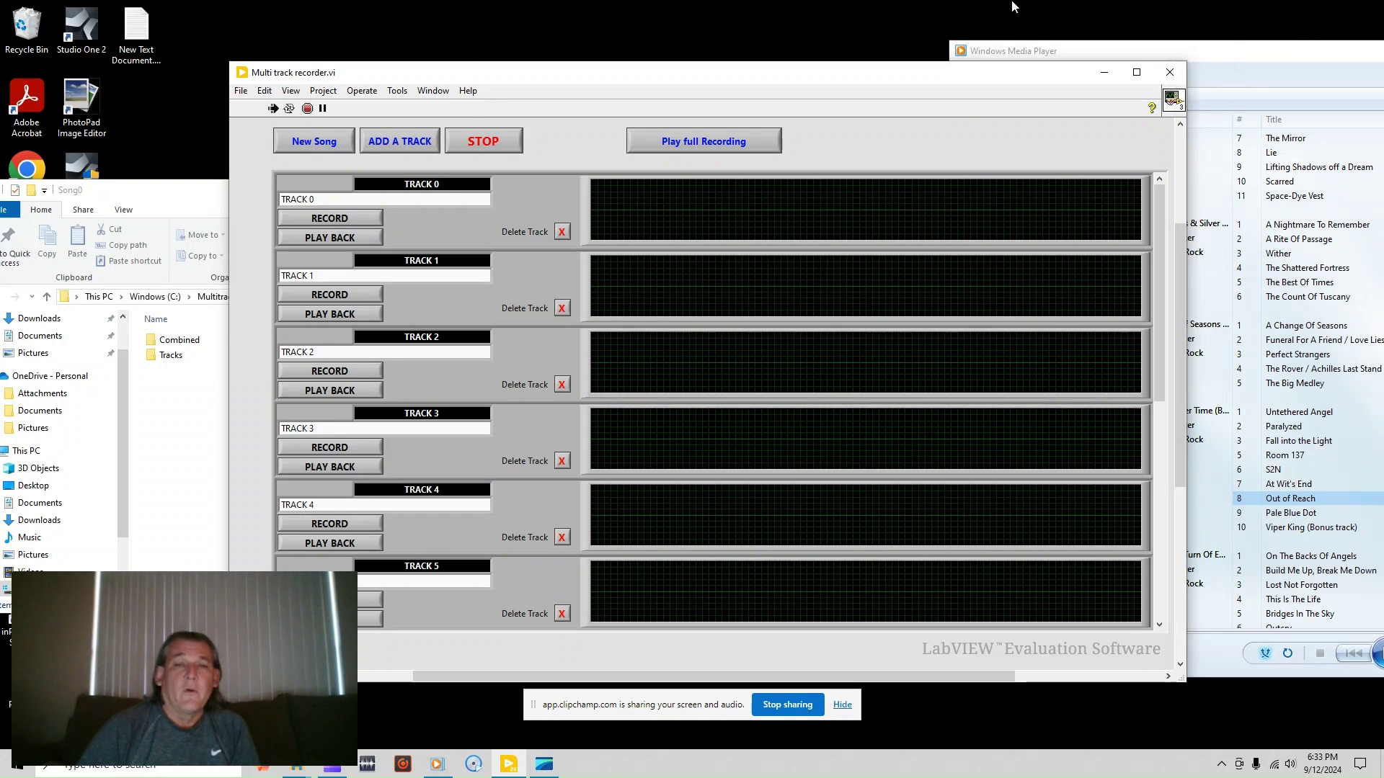
Record Out of Reach onto Track 0, pausing the song at 00:18
{"action": "left_click", "coordinate": [348, 218]}
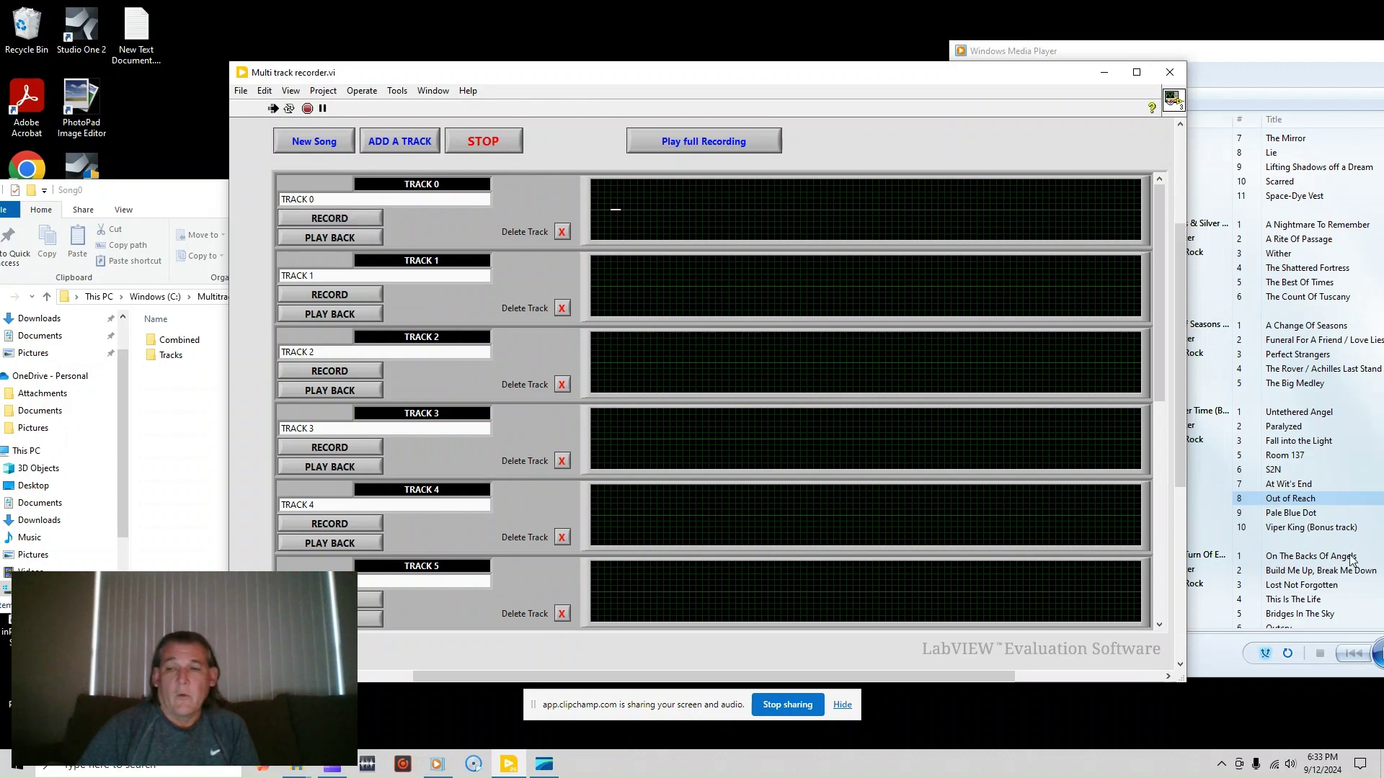
{"action": "left_click", "coordinate": [1306, 499]}
{"action": "double_click", "coordinate": [1307, 498]}
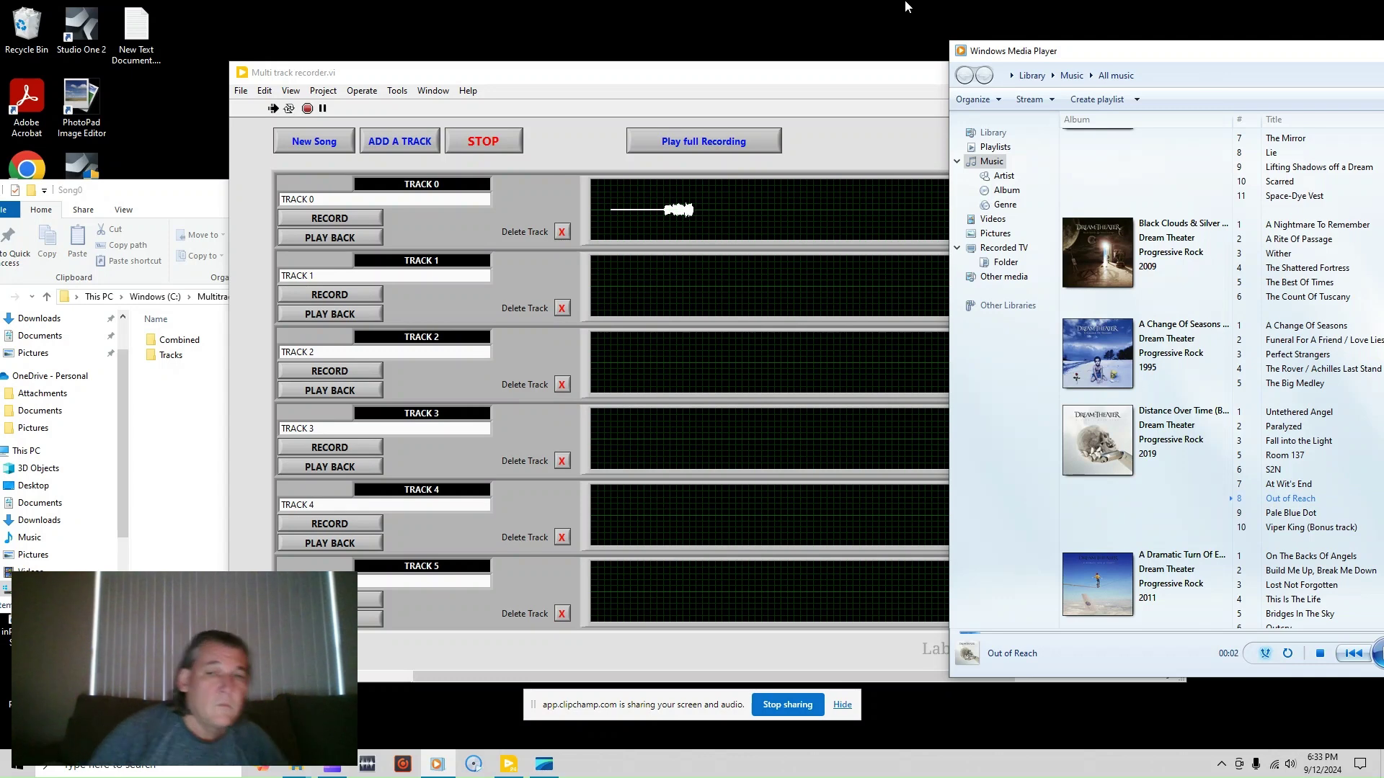
{"action": "left_click", "coordinate": [874, 72]}
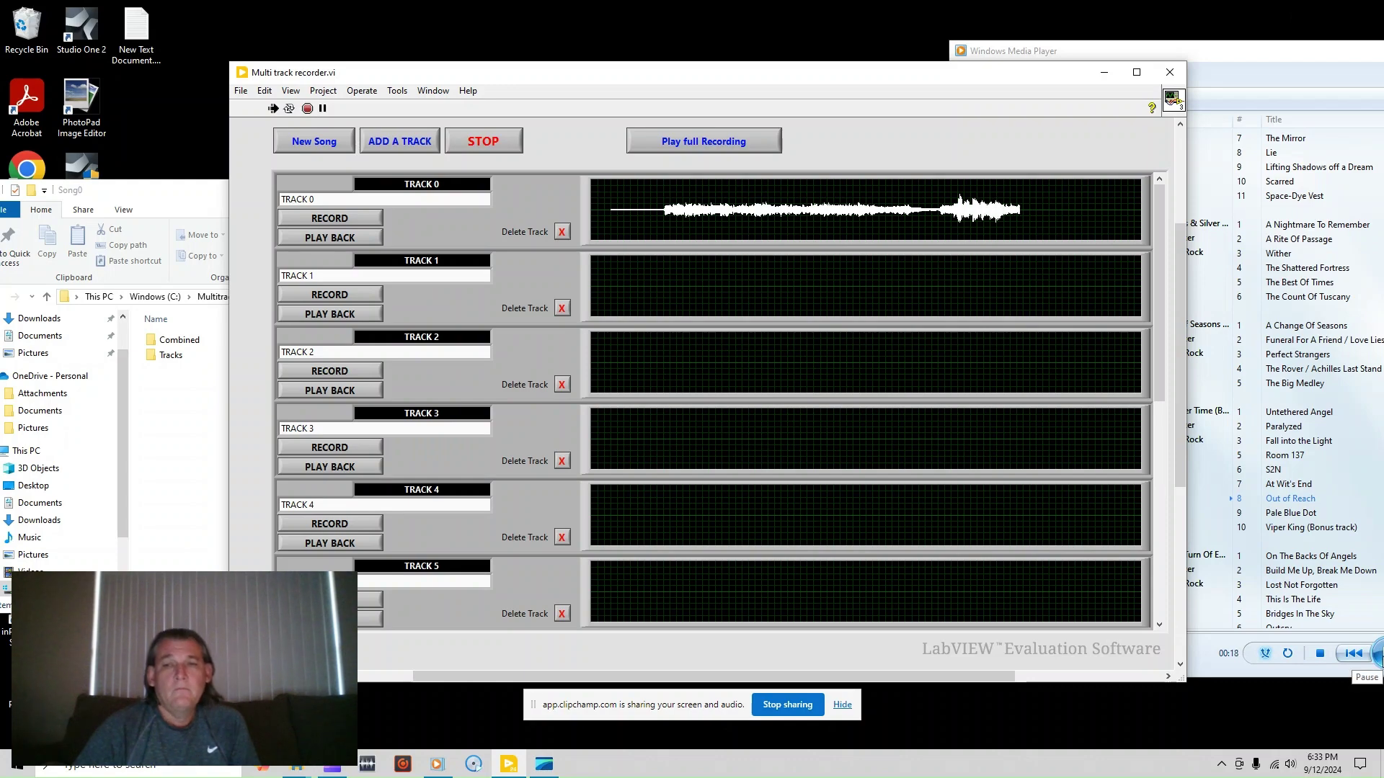
{"action": "left_click", "coordinate": [1376, 654]}
{"action": "left_click", "coordinate": [503, 142]}
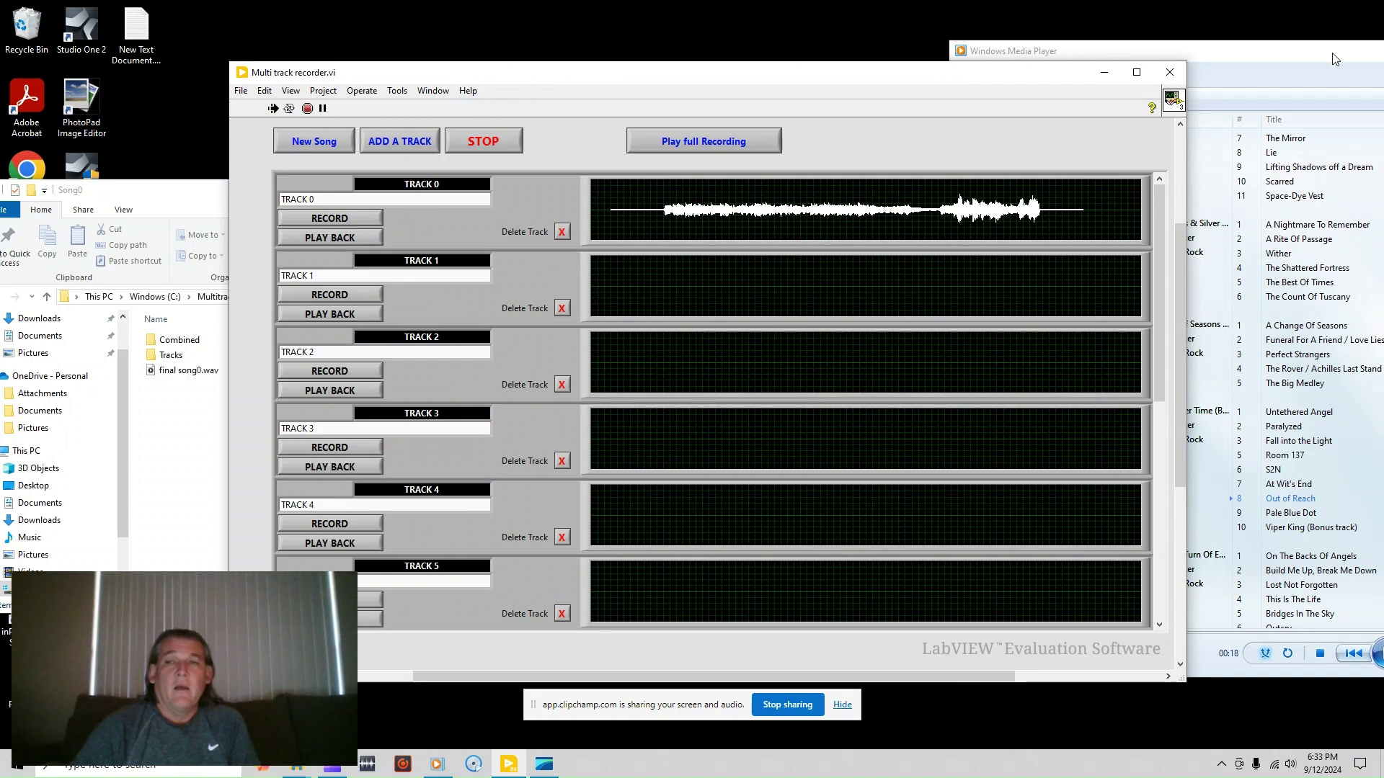
Scroll the Media Player library to Creed's One Last Breath
{"action": "left_click", "coordinate": [1301, 54]}
{"action": "scroll", "coordinate": [1257, 427], "scroll_direction": "down", "scroll_amount": 2}
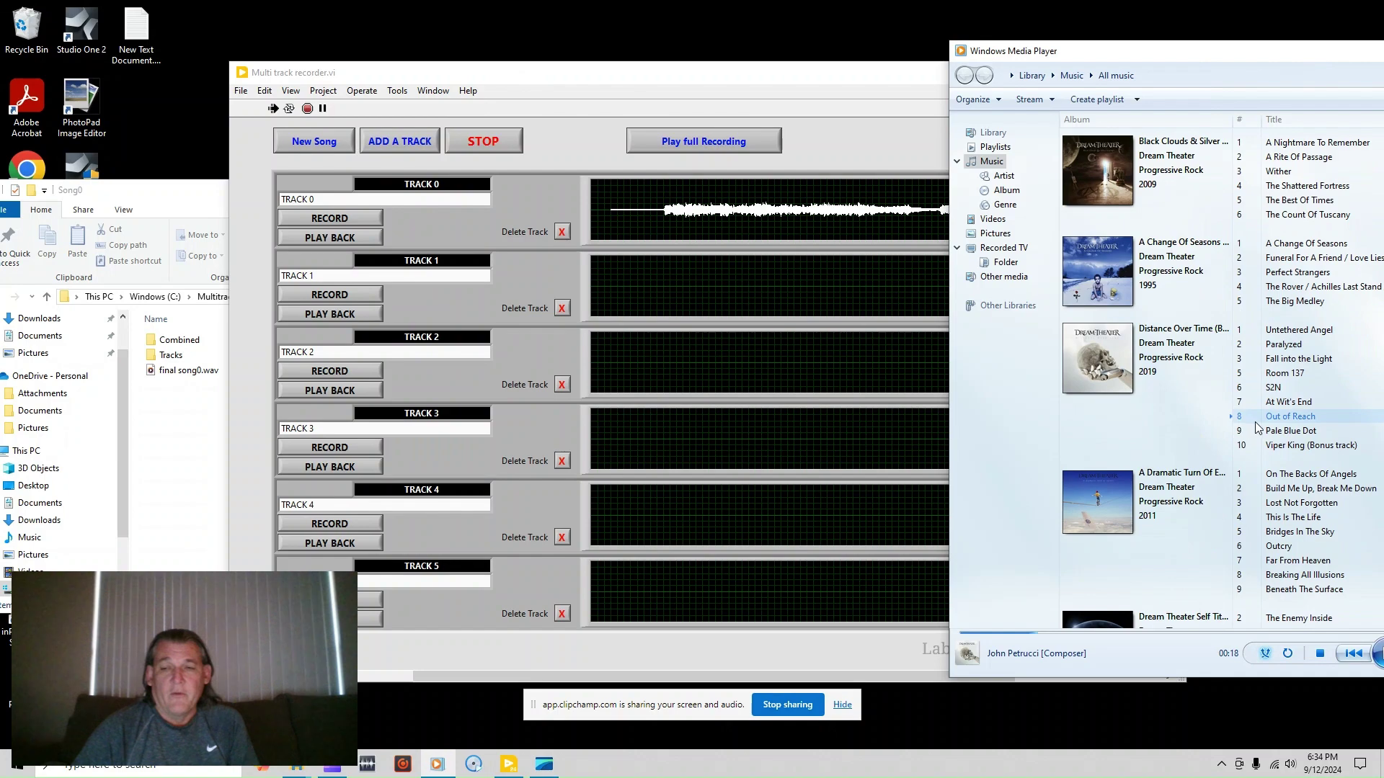
{"action": "scroll", "coordinate": [1257, 428], "scroll_direction": "down", "scroll_amount": 6}
{"action": "scroll", "coordinate": [1258, 418], "scroll_direction": "up", "scroll_amount": 10}
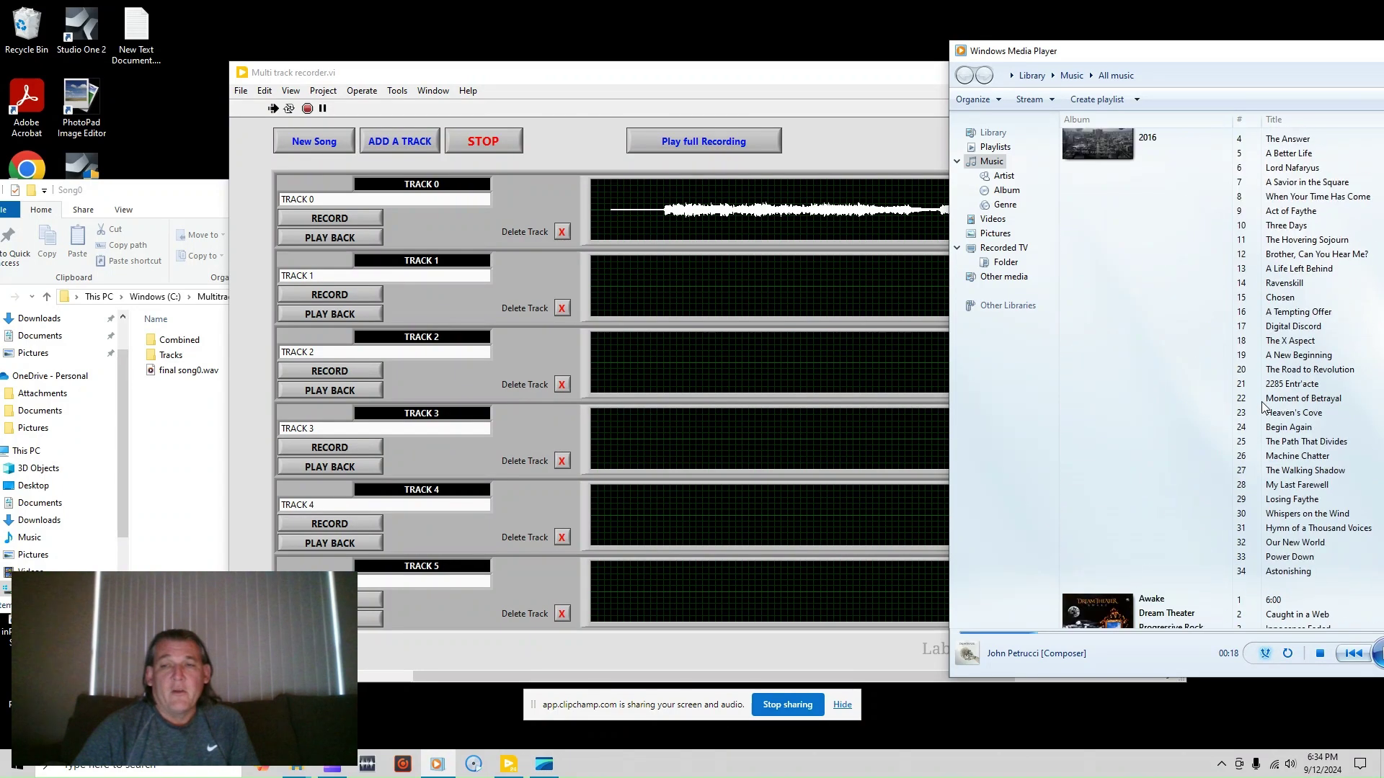
{"action": "scroll", "coordinate": [1263, 408], "scroll_direction": "up", "scroll_amount": 15}
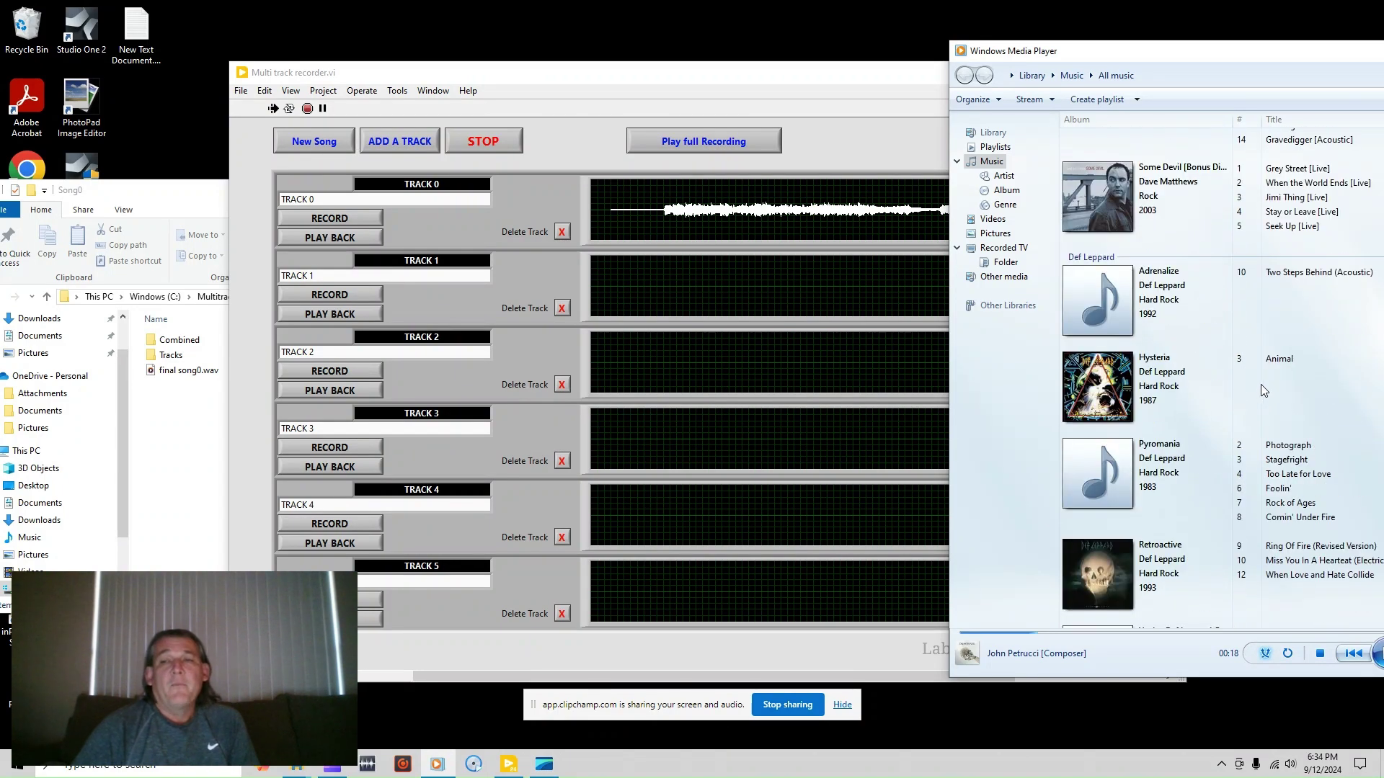
{"action": "scroll", "coordinate": [1261, 389], "scroll_direction": "up", "scroll_amount": 6}
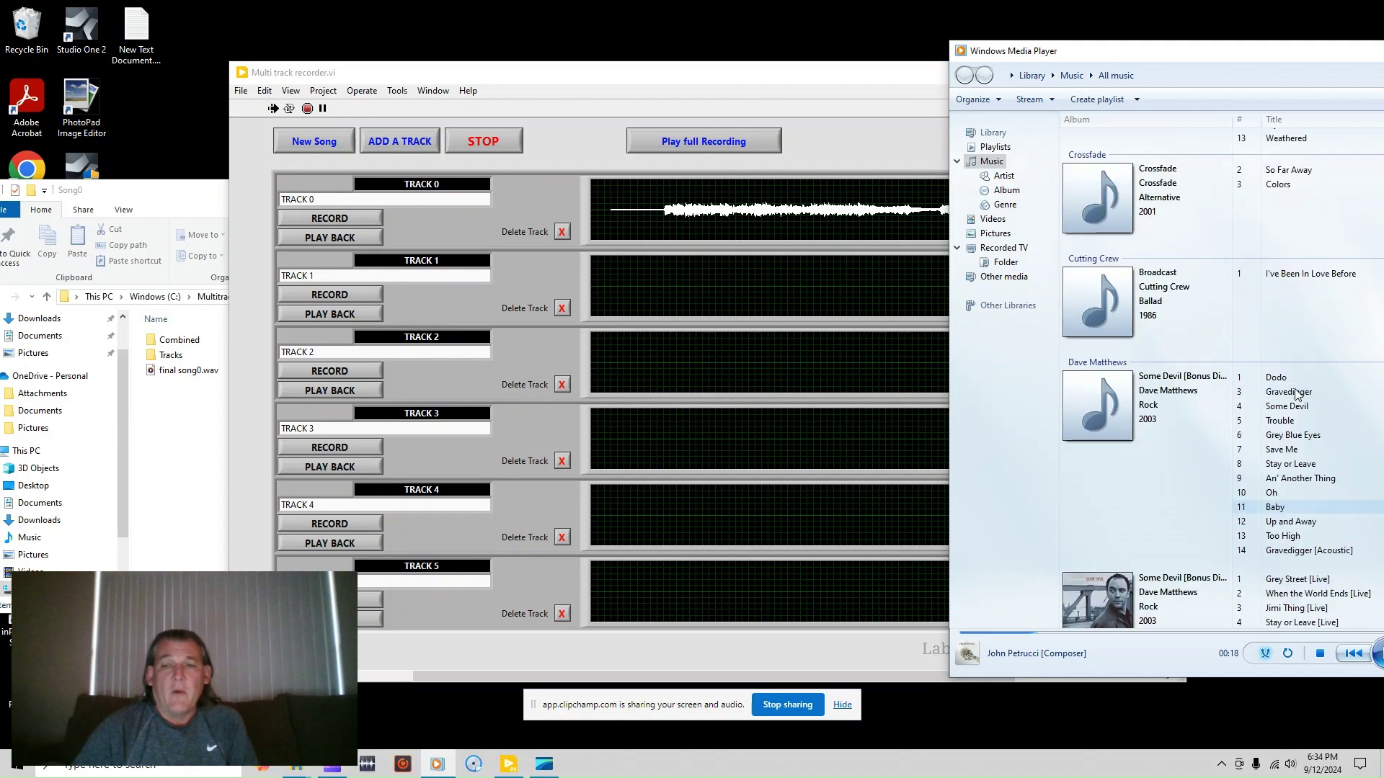
{"action": "scroll", "coordinate": [1294, 392], "scroll_direction": "up", "scroll_amount": 2}
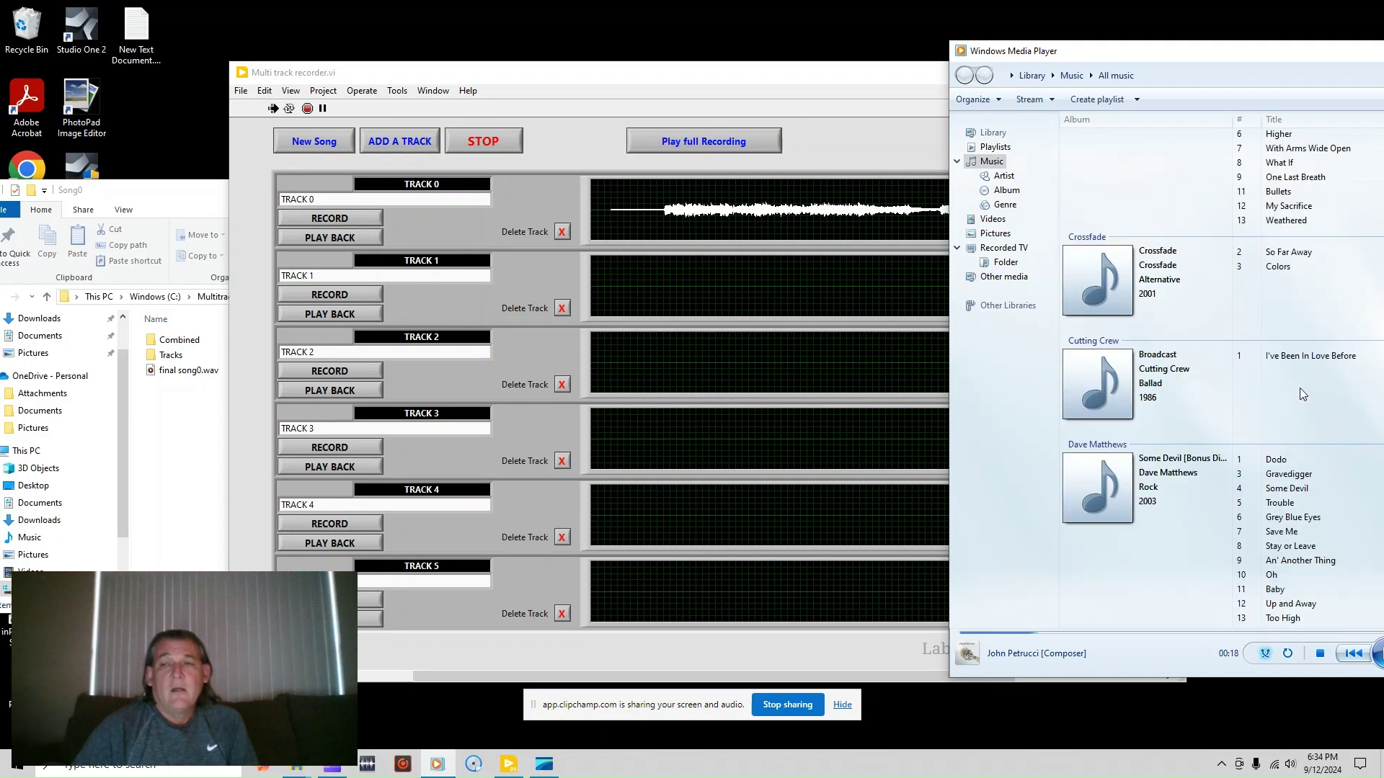
{"action": "scroll", "coordinate": [1294, 393], "scroll_direction": "up", "scroll_amount": 4}
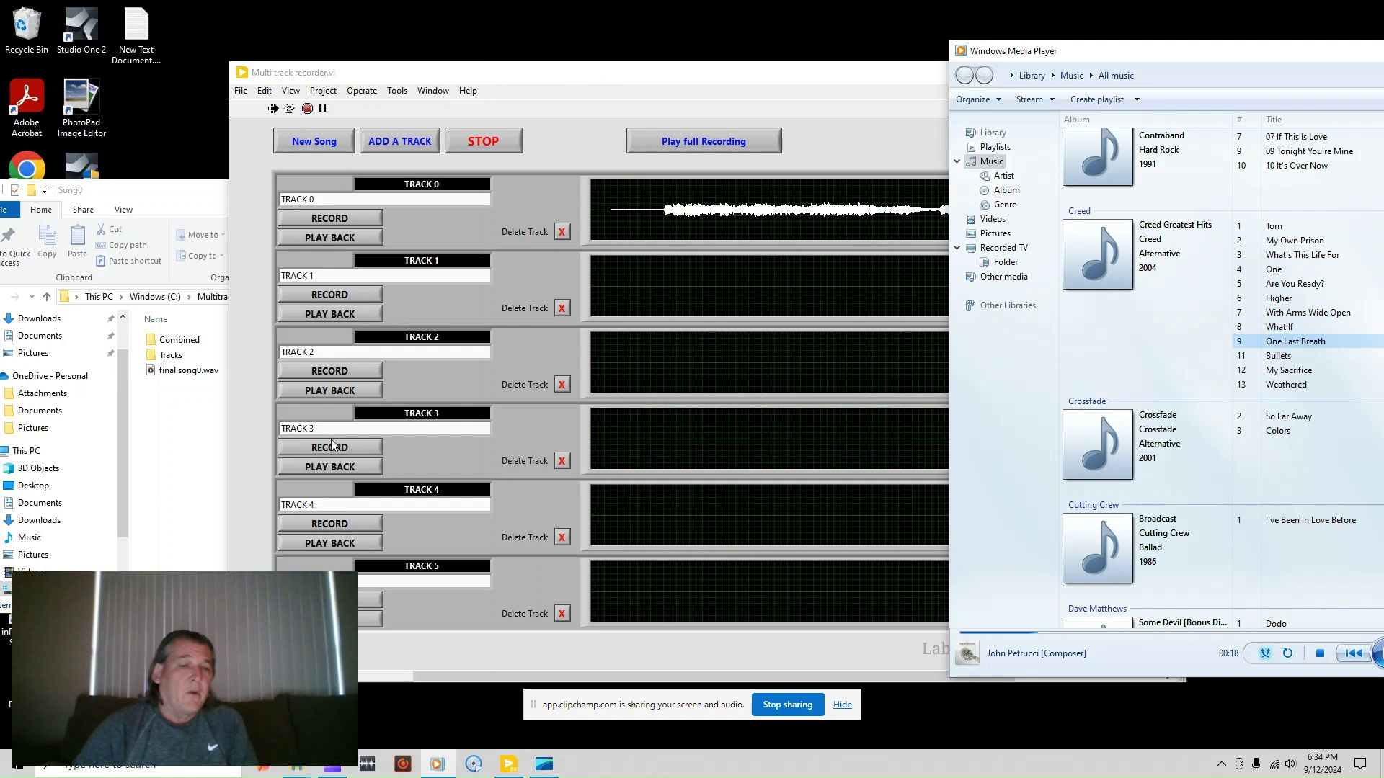
Record One Last Breath onto Track 3, pausing the song at 00:06
{"action": "left_click", "coordinate": [430, 78]}
{"action": "left_click", "coordinate": [340, 447]}
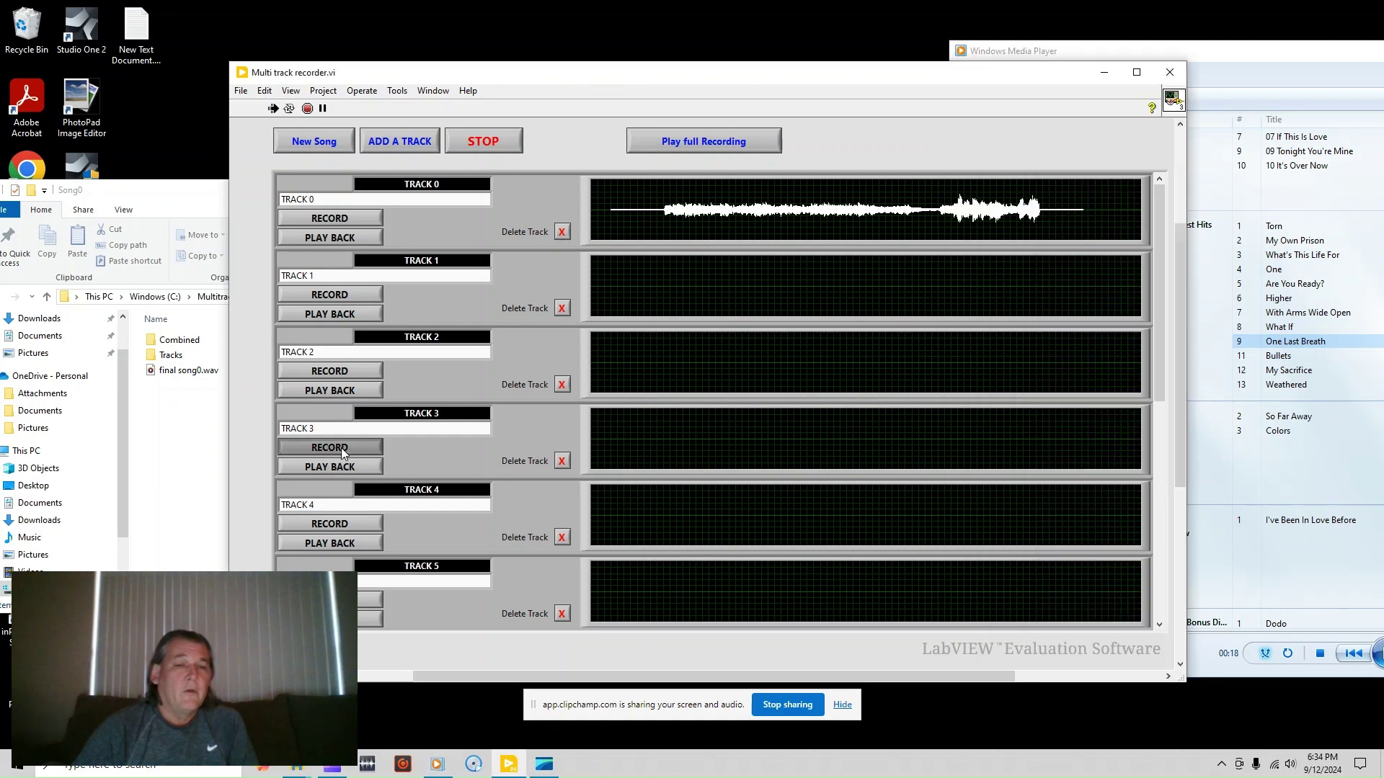
{"action": "left_click", "coordinate": [1290, 57]}
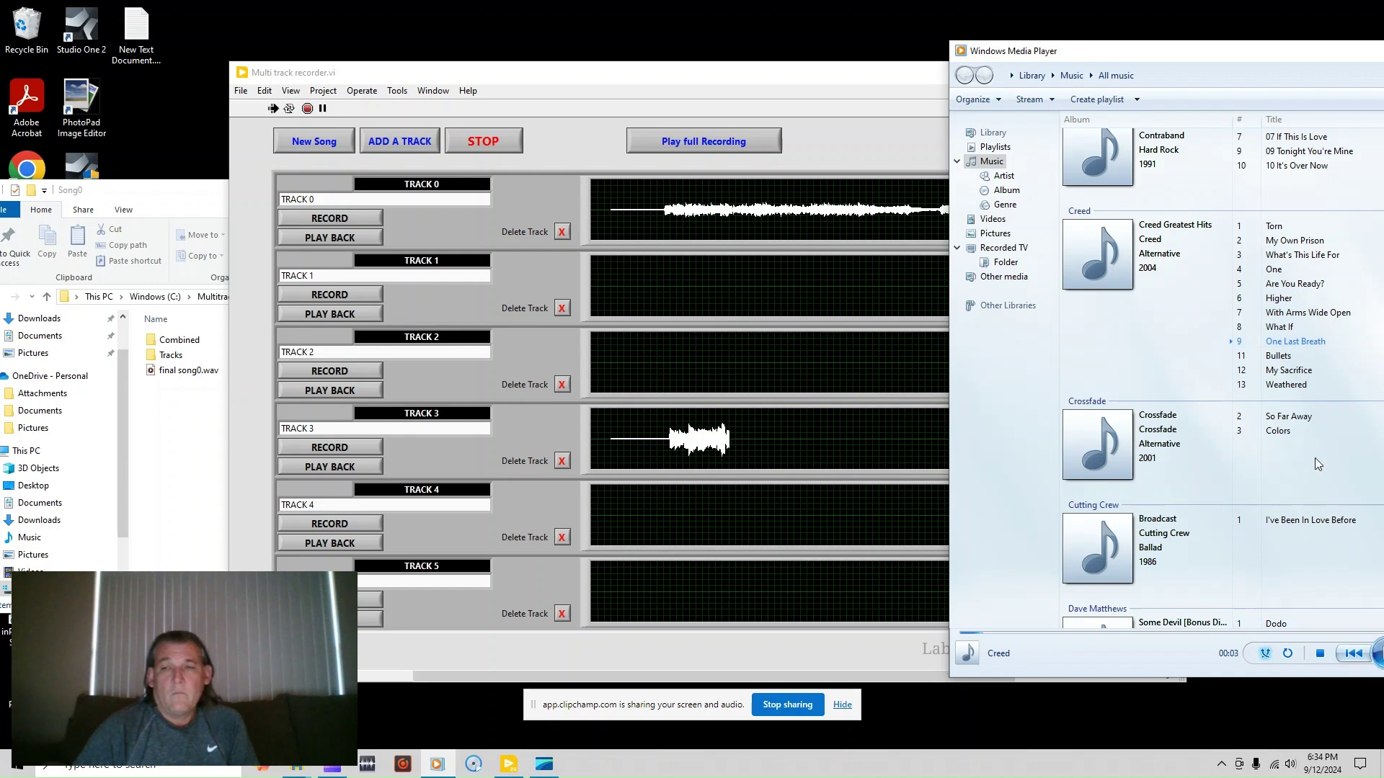
{"action": "left_click_drag", "start_coordinate": [1268, 54], "coordinate": [1156, 30]}
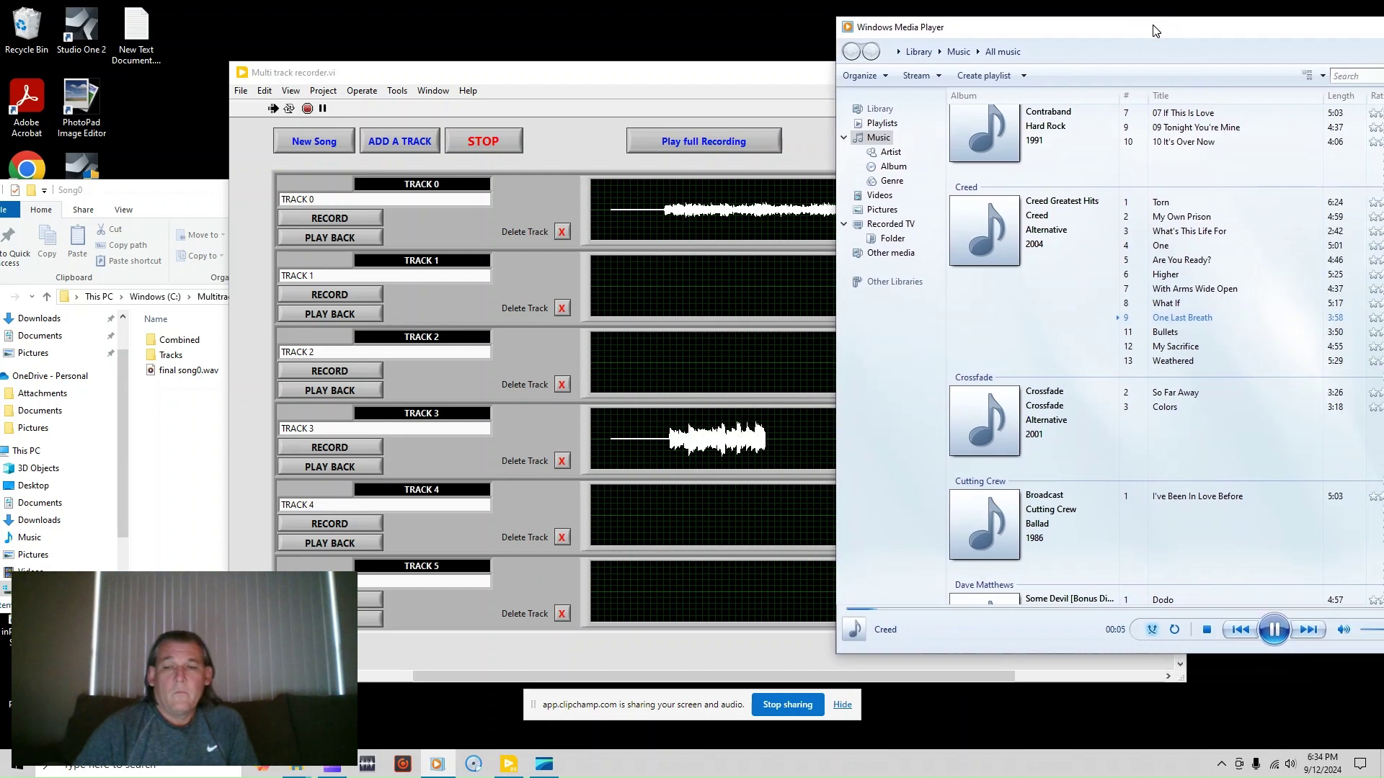
{"action": "left_click", "coordinate": [1273, 629]}
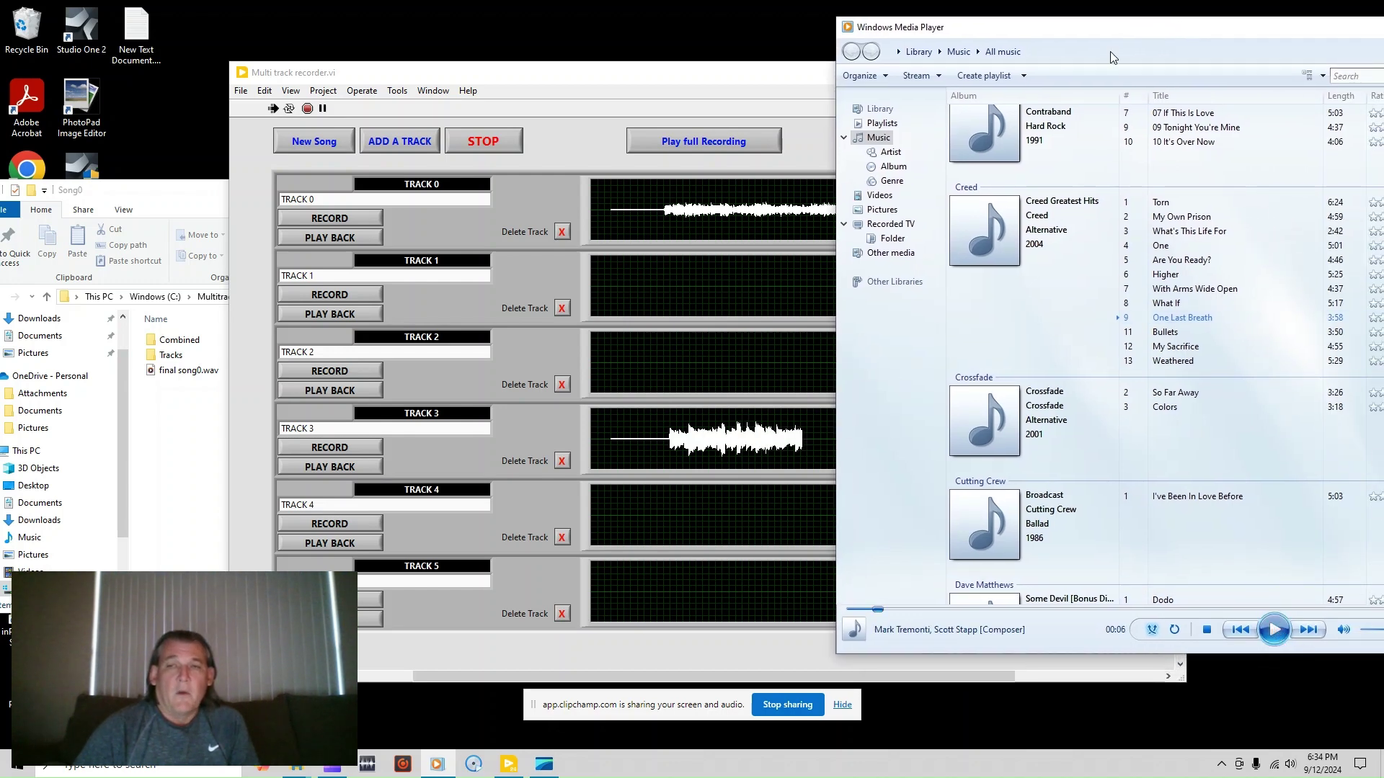
{"action": "left_click_drag", "start_coordinate": [1061, 38], "coordinate": [105, 61]}
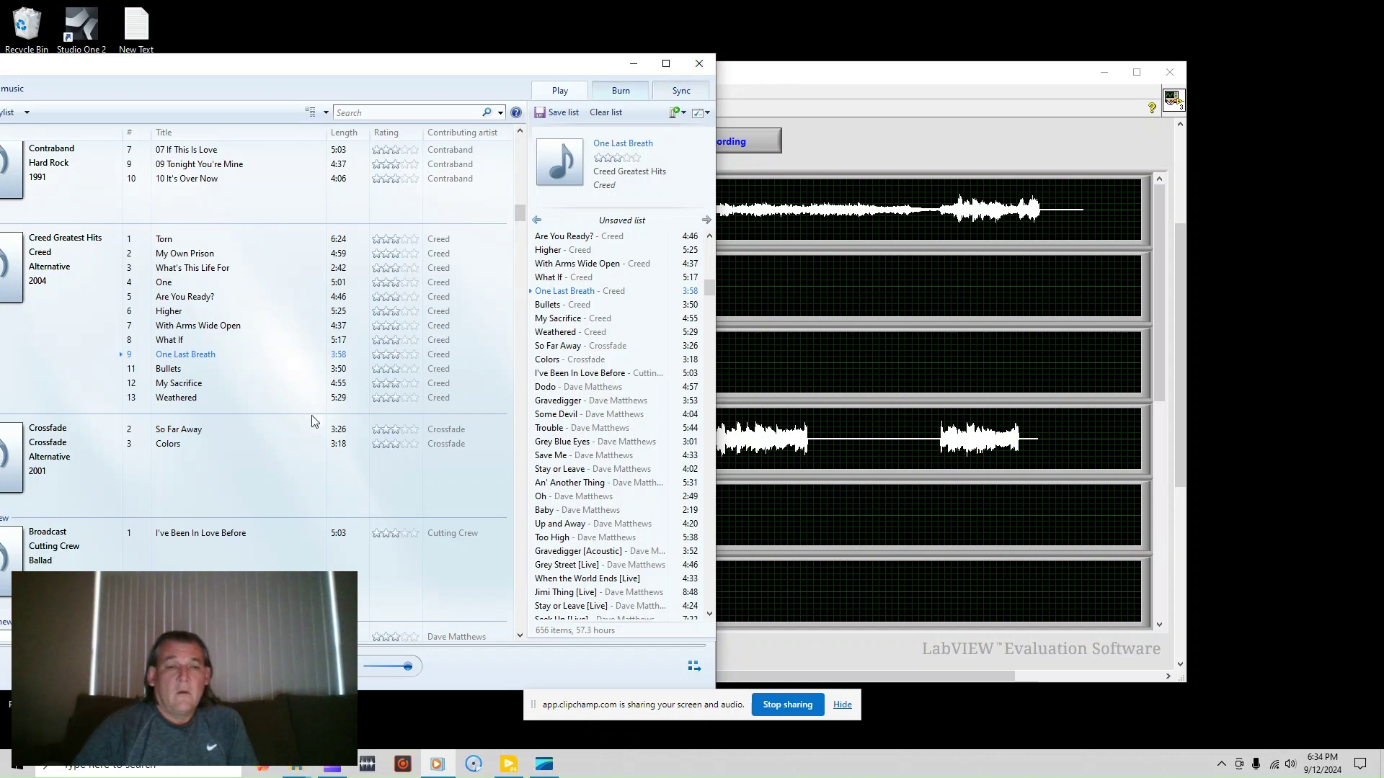
Stop the recording and move Media Player back to the right side
{"action": "key", "text": "alt+Tab"}
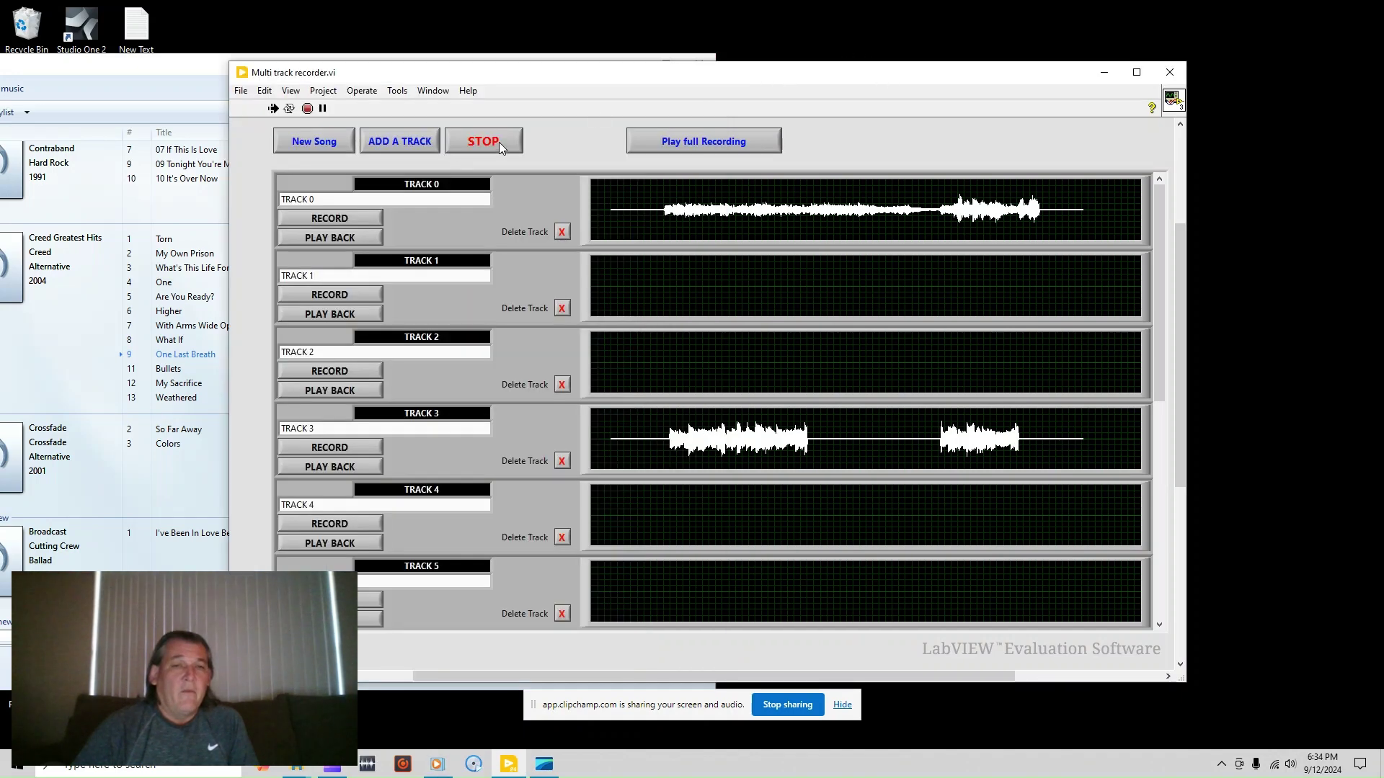
{"action": "left_click", "coordinate": [499, 141]}
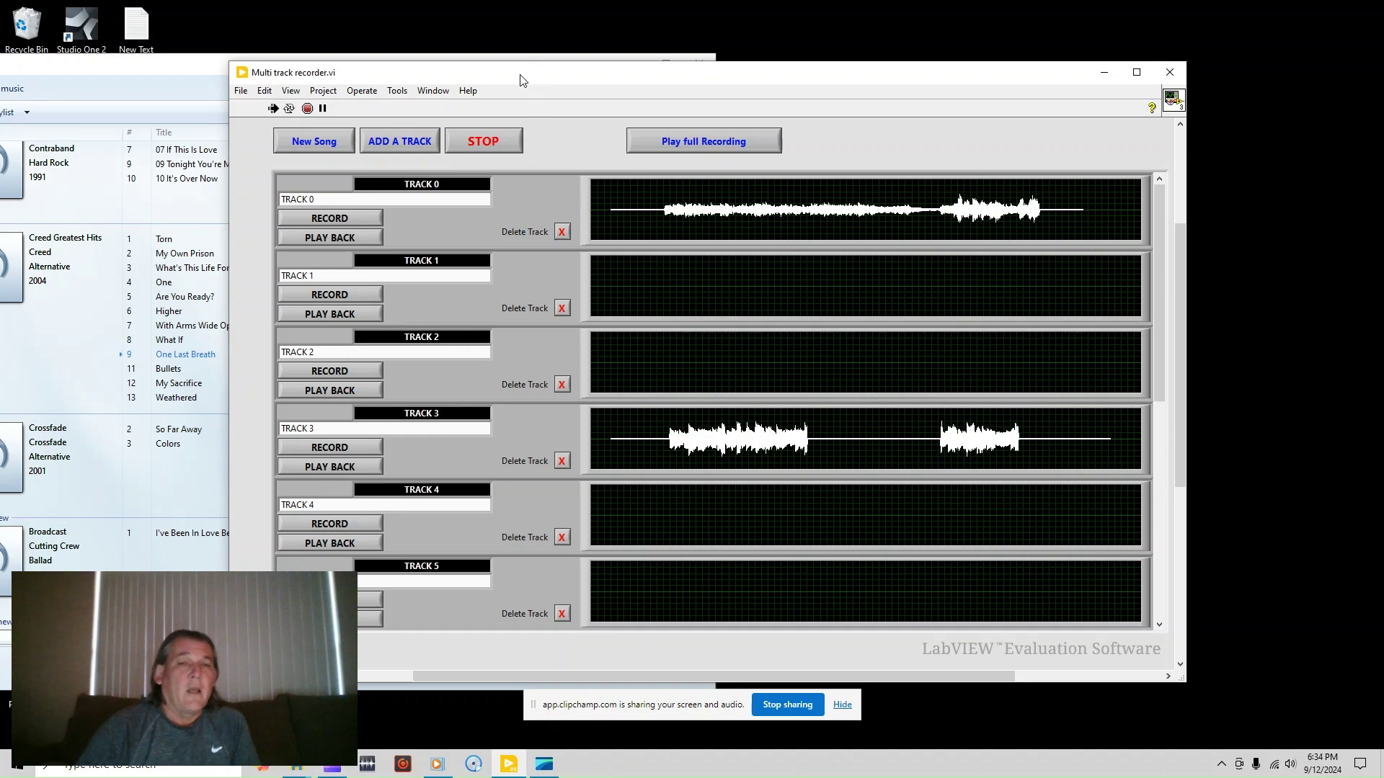
{"action": "left_click_drag", "start_coordinate": [201, 76], "coordinate": [1164, 100]}
{"action": "left_click", "coordinate": [602, 77]}
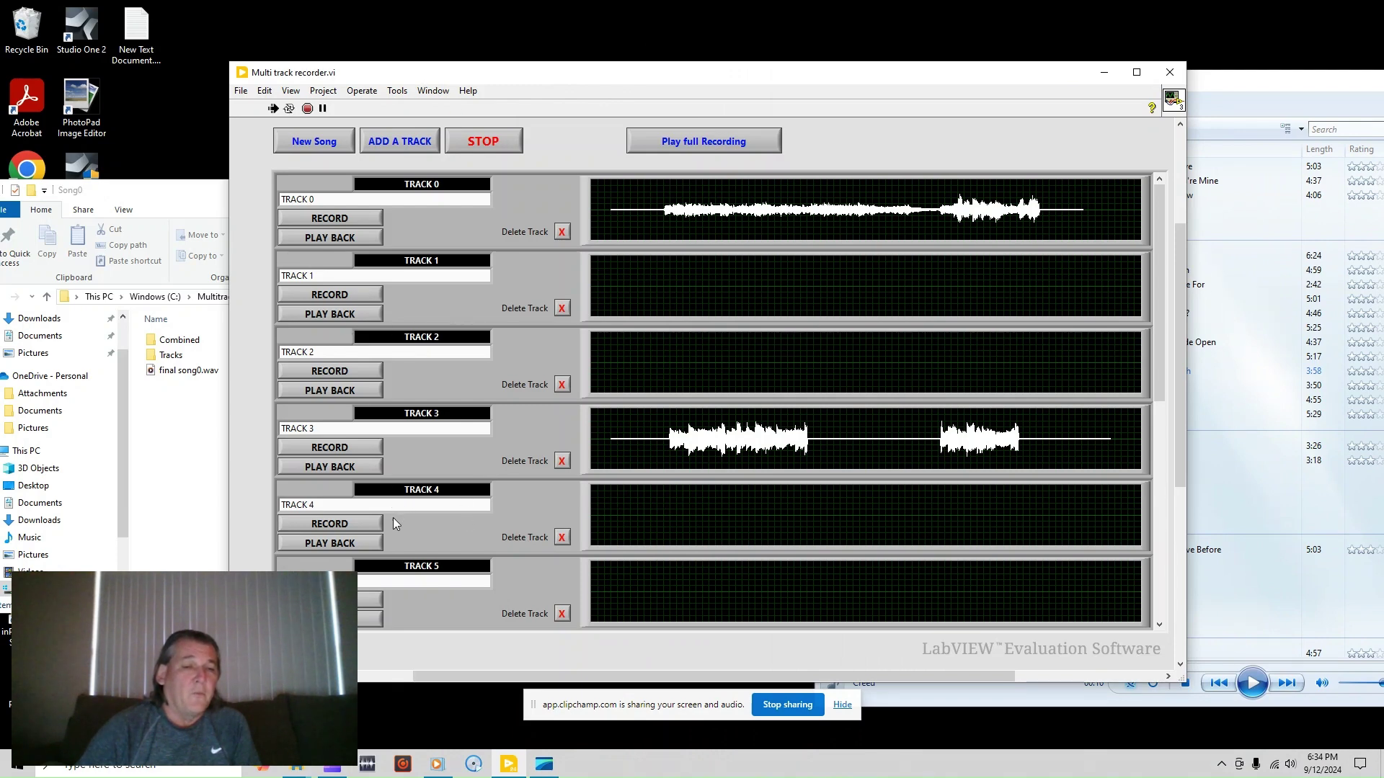
Find and select Lines in the Sand in the Media Player library
{"action": "scroll", "coordinate": [394, 524], "scroll_direction": "down", "scroll_amount": 2}
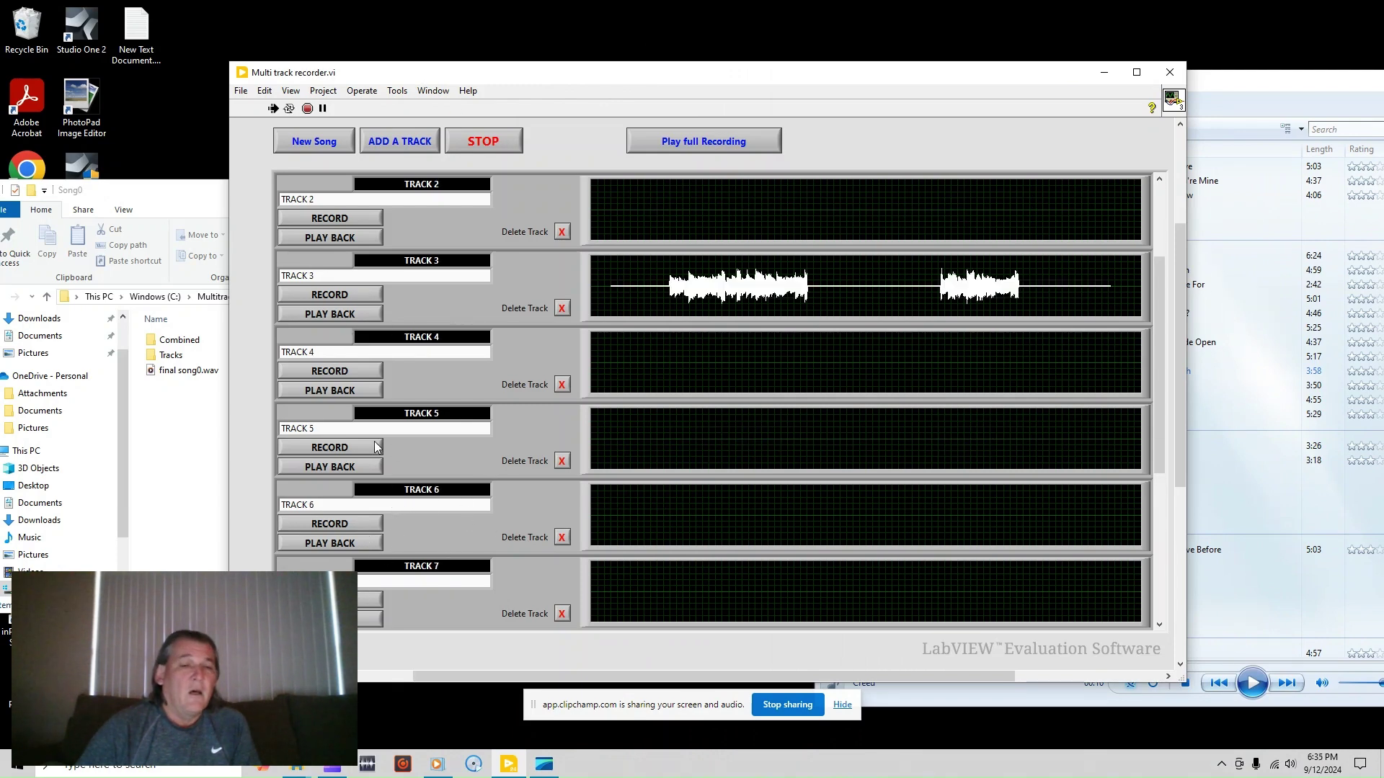
{"action": "left_click", "coordinate": [1273, 82]}
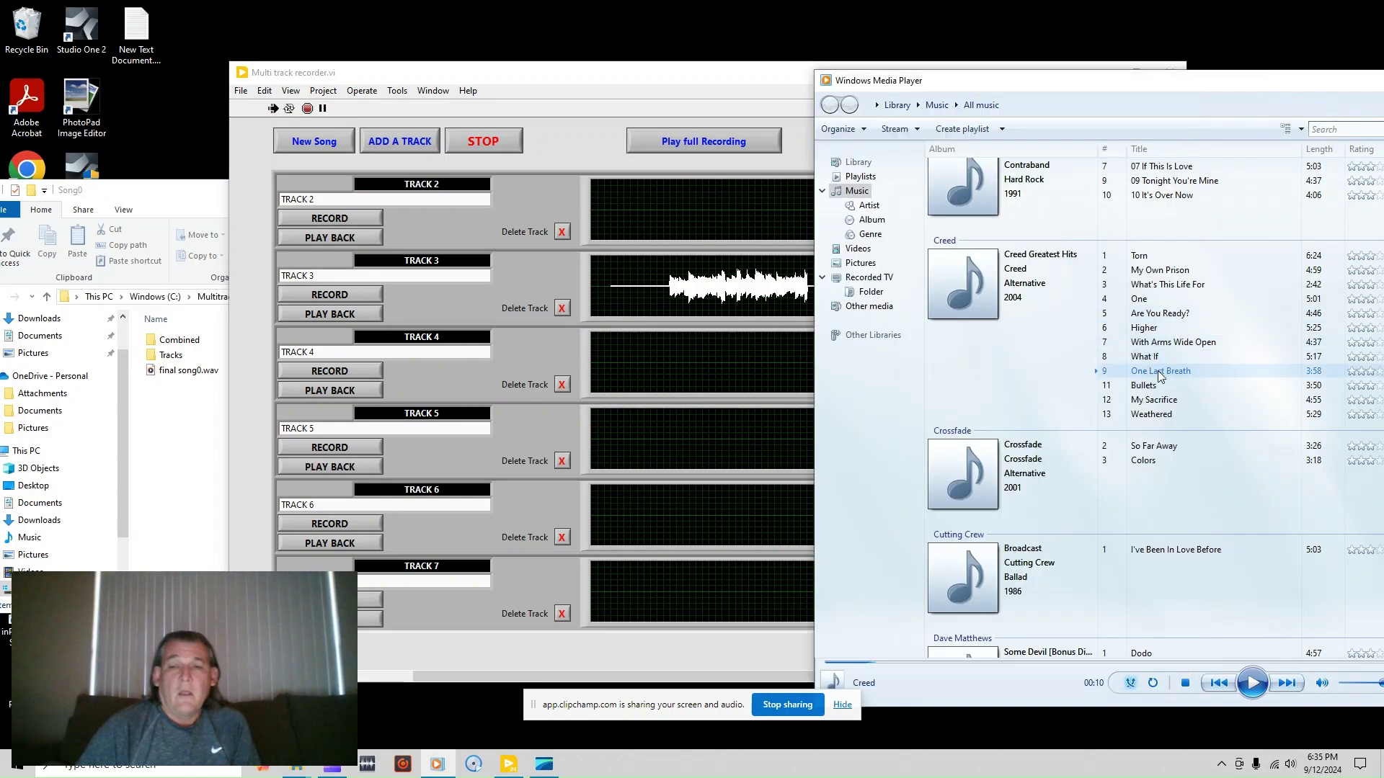
{"action": "scroll", "coordinate": [1157, 372], "scroll_direction": "down", "scroll_amount": 3}
{"action": "scroll", "coordinate": [1159, 392], "scroll_direction": "down", "scroll_amount": 10}
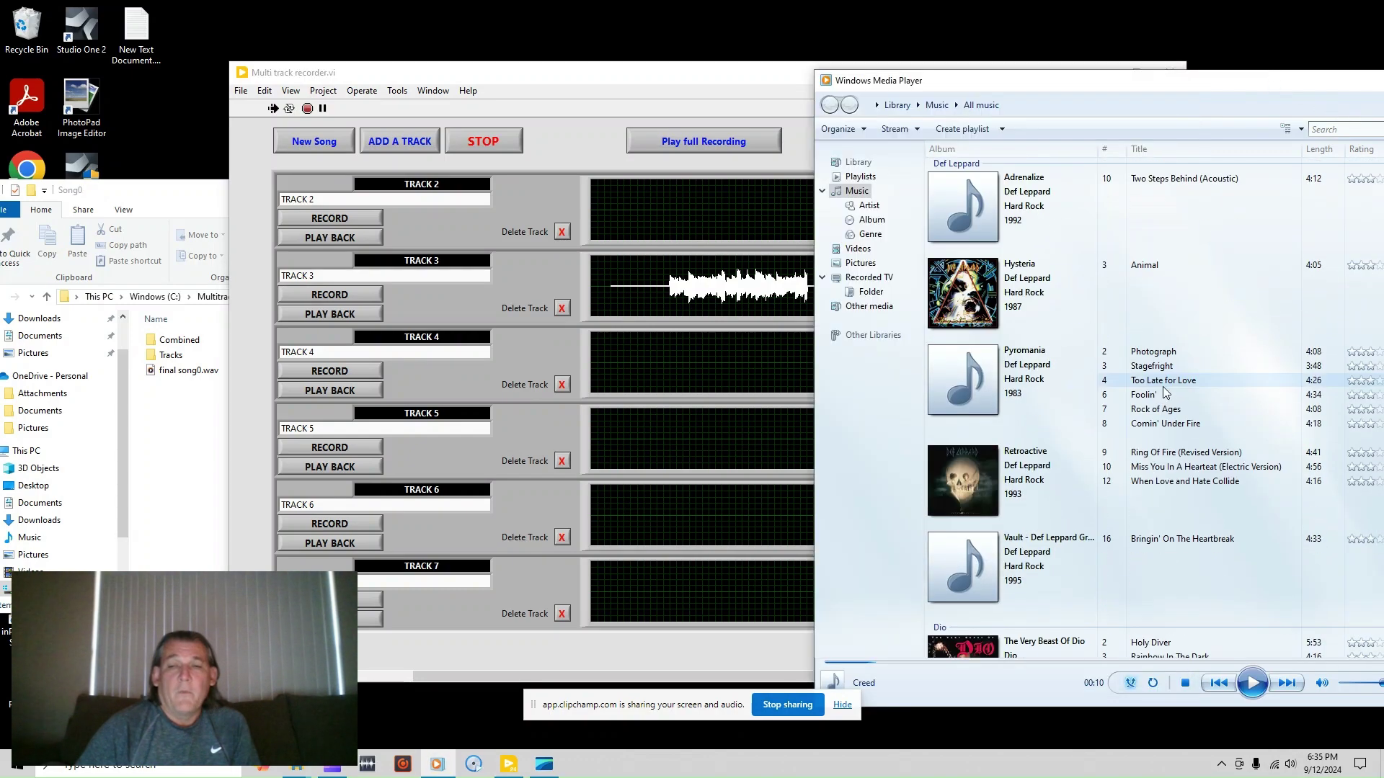
{"action": "scroll", "coordinate": [1162, 392], "scroll_direction": "down", "scroll_amount": 10}
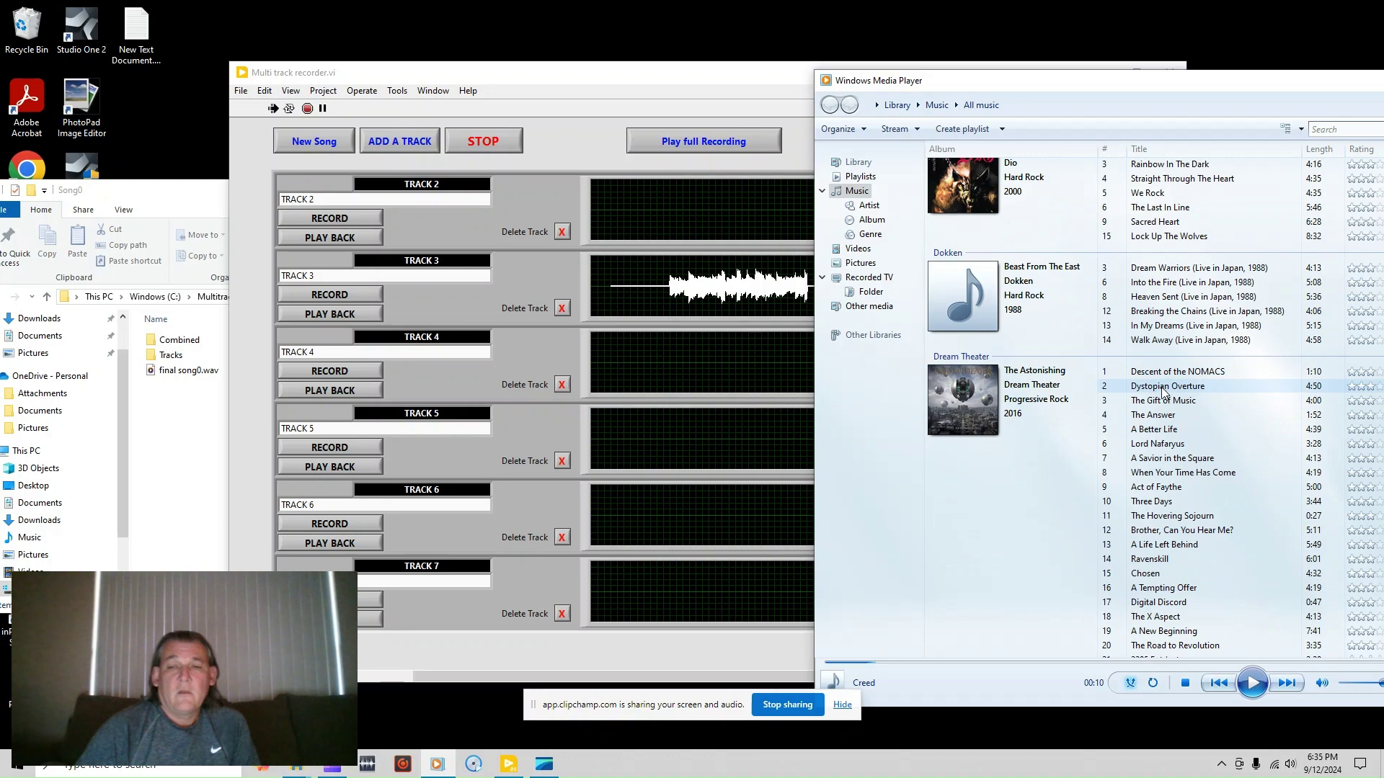
{"action": "scroll", "coordinate": [1161, 395], "scroll_direction": "down", "scroll_amount": 5}
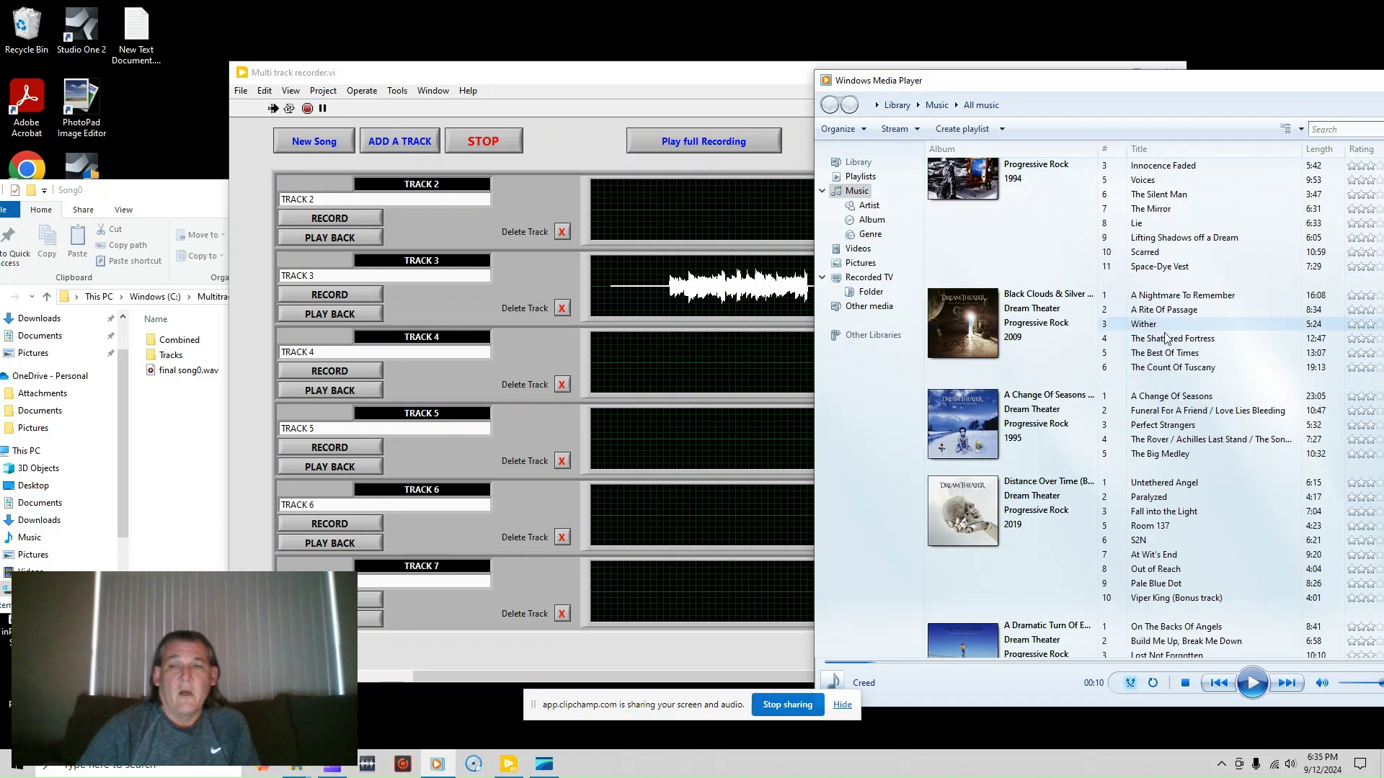
{"action": "scroll", "coordinate": [1160, 392], "scroll_direction": "up", "scroll_amount": 1}
{"action": "scroll", "coordinate": [1176, 360], "scroll_direction": "down", "scroll_amount": 2}
{"action": "scroll", "coordinate": [1176, 372], "scroll_direction": "down", "scroll_amount": 11}
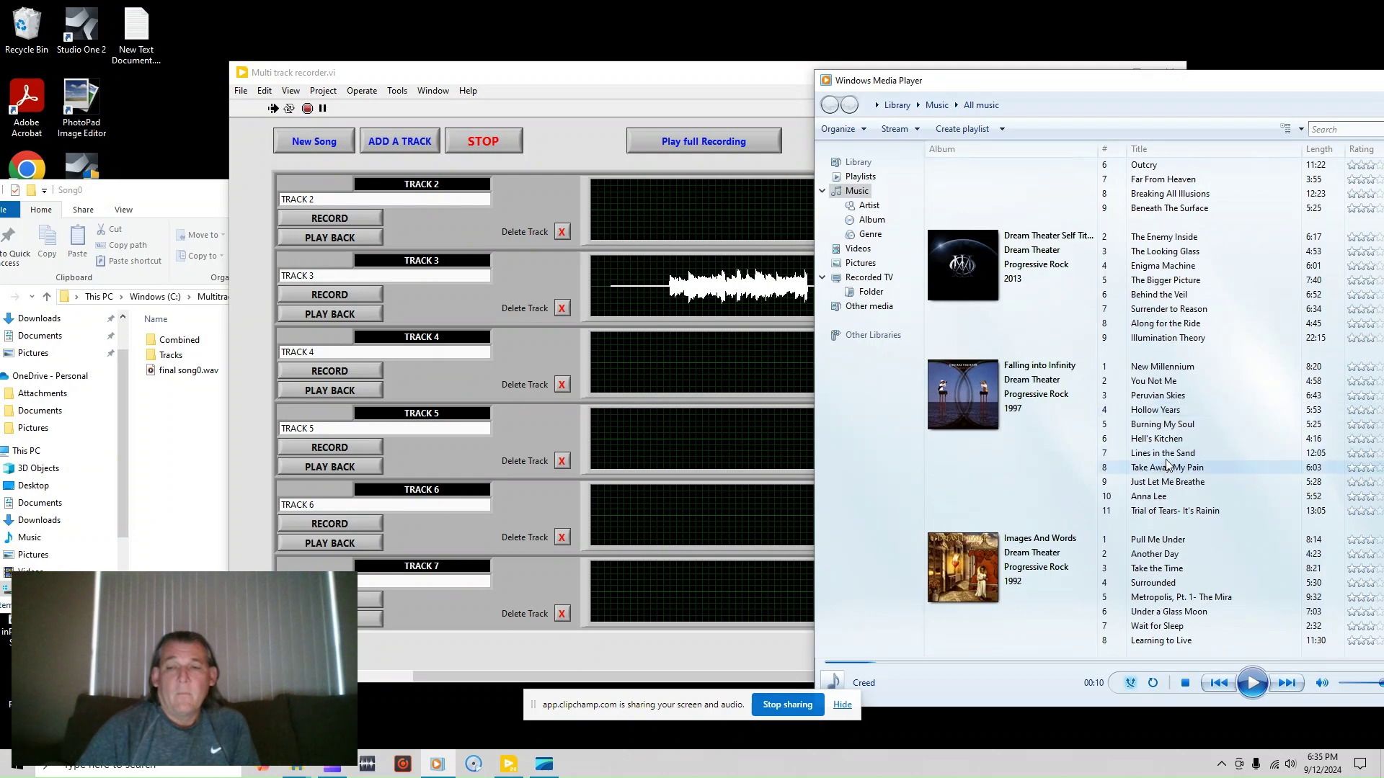
{"action": "left_click", "coordinate": [1161, 453]}
Play Lines in the Sand into the Track 5 recording, then pause it
{"action": "left_click", "coordinate": [530, 92]}
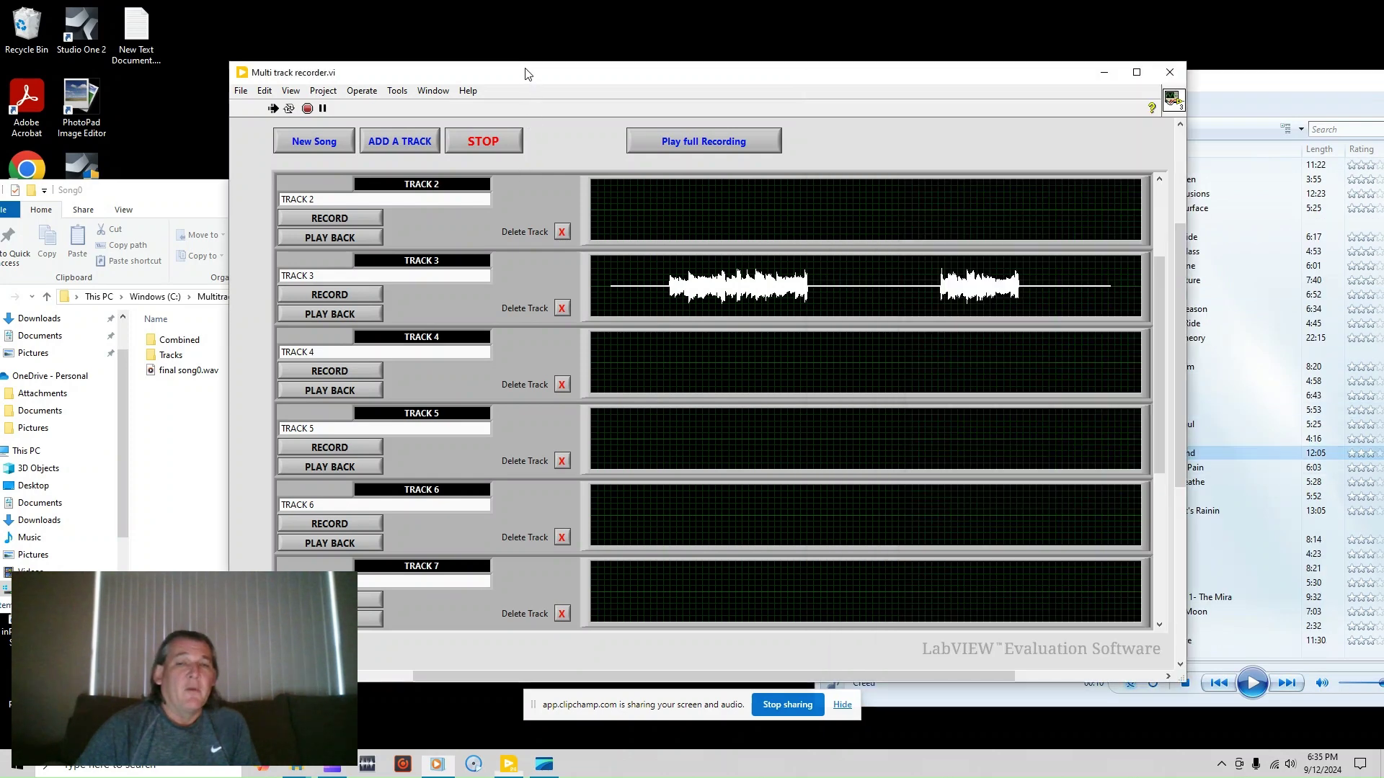
{"action": "scroll", "coordinate": [903, 344], "scroll_direction": "up", "scroll_amount": 2}
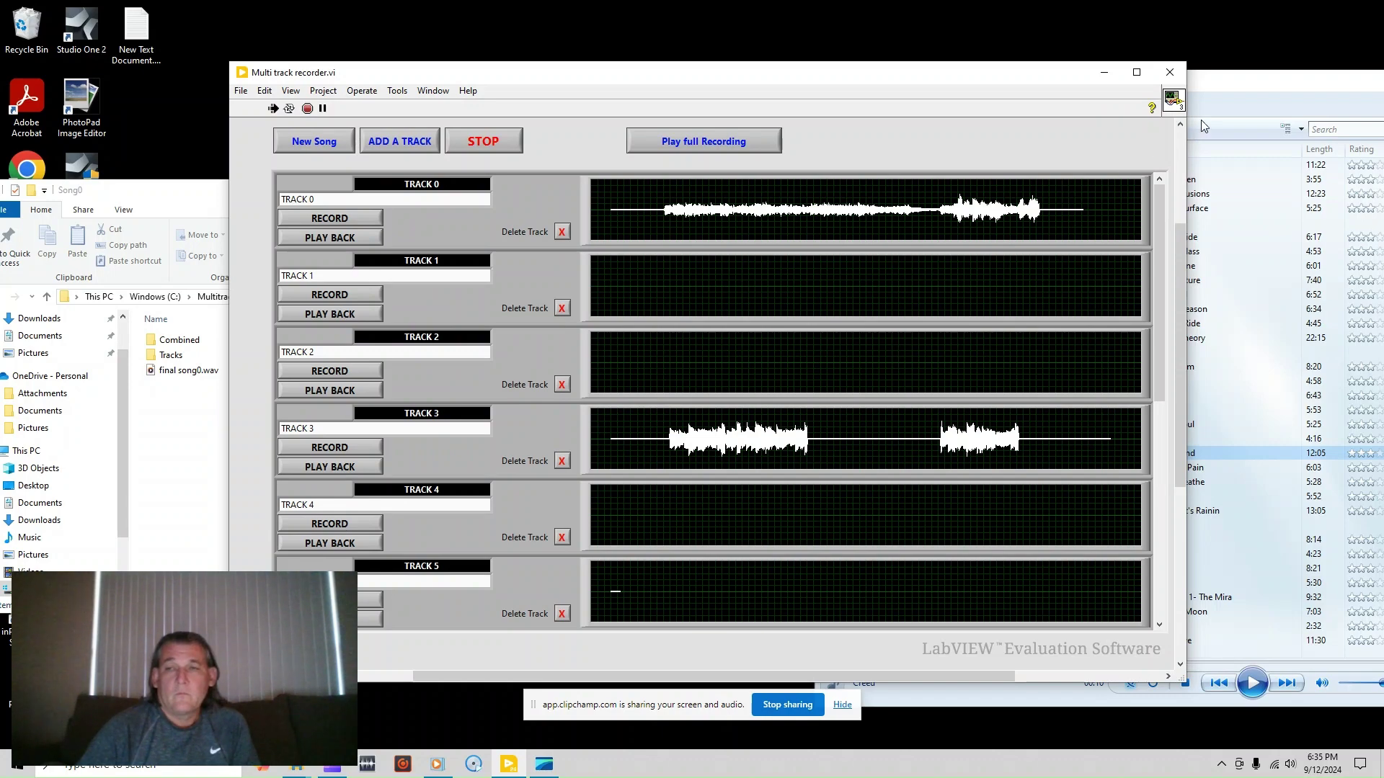
{"action": "left_click", "coordinate": [1214, 84]}
{"action": "left_click_drag", "start_coordinate": [1038, 86], "coordinate": [1141, 82]}
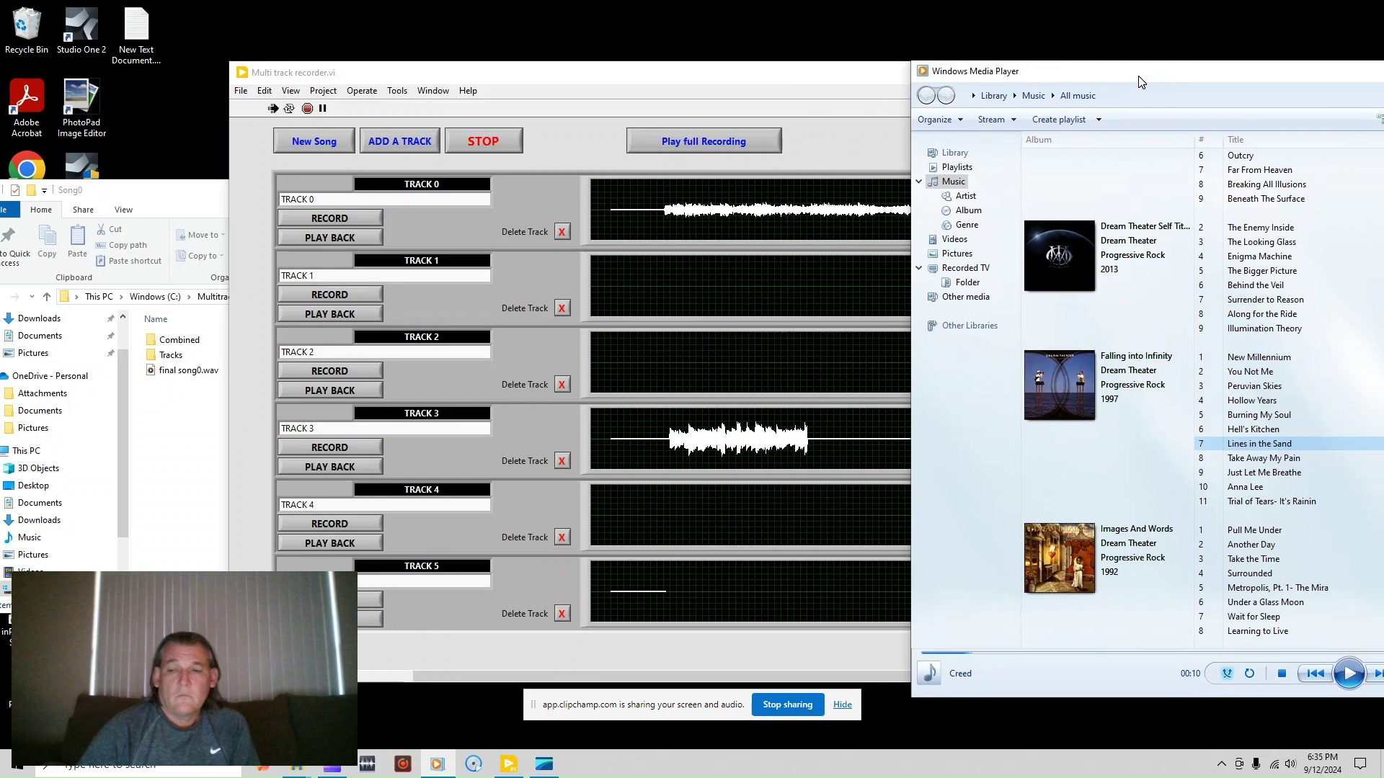
{"action": "left_click", "coordinate": [1350, 674]}
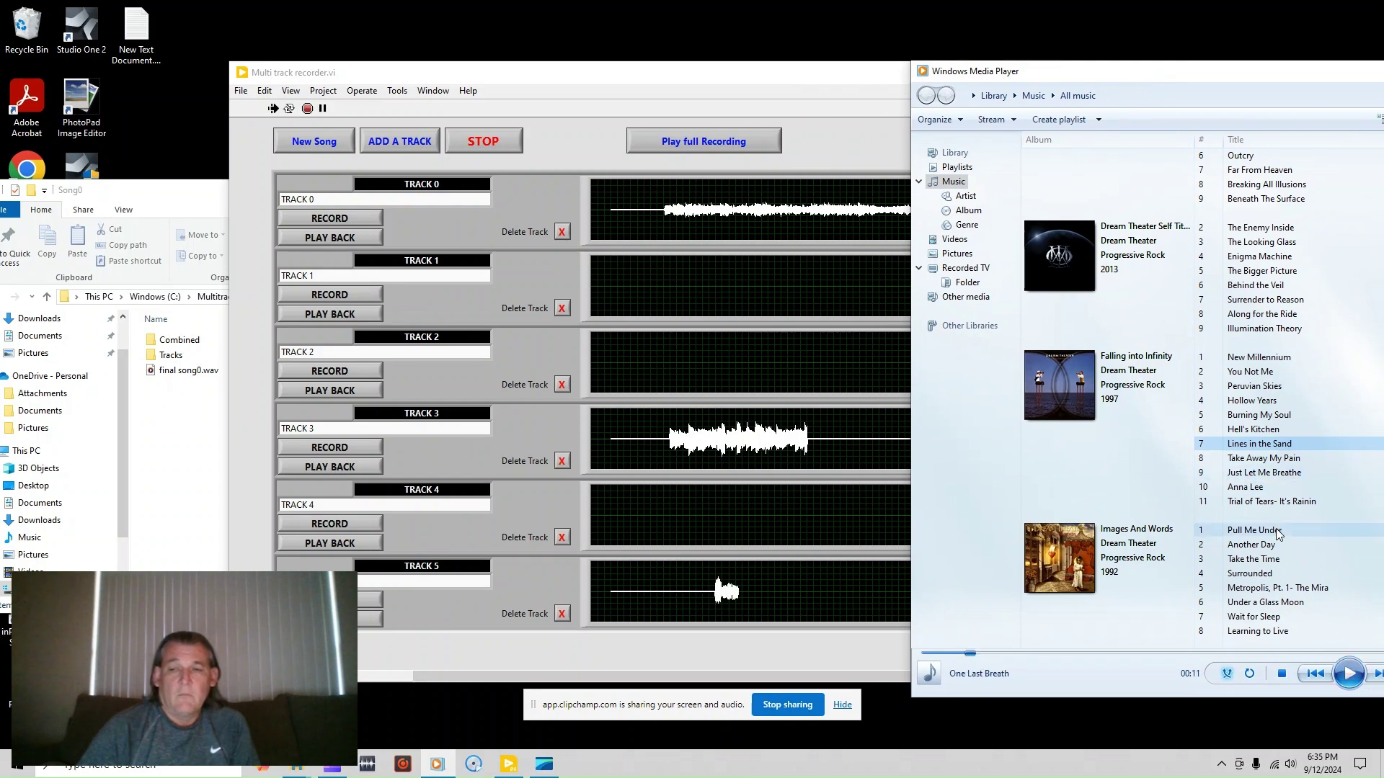
{"action": "double_click", "coordinate": [1274, 444]}
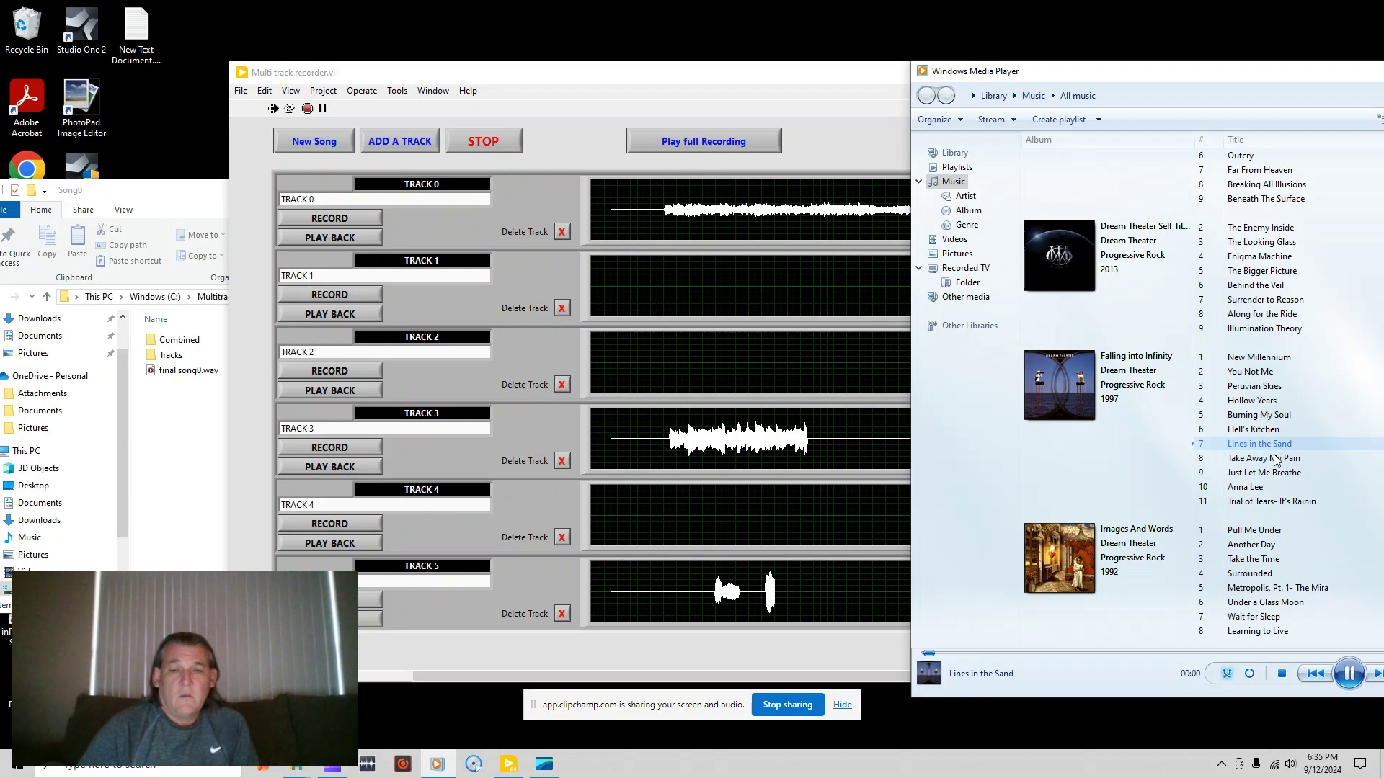
{"action": "left_click", "coordinate": [1348, 674]}
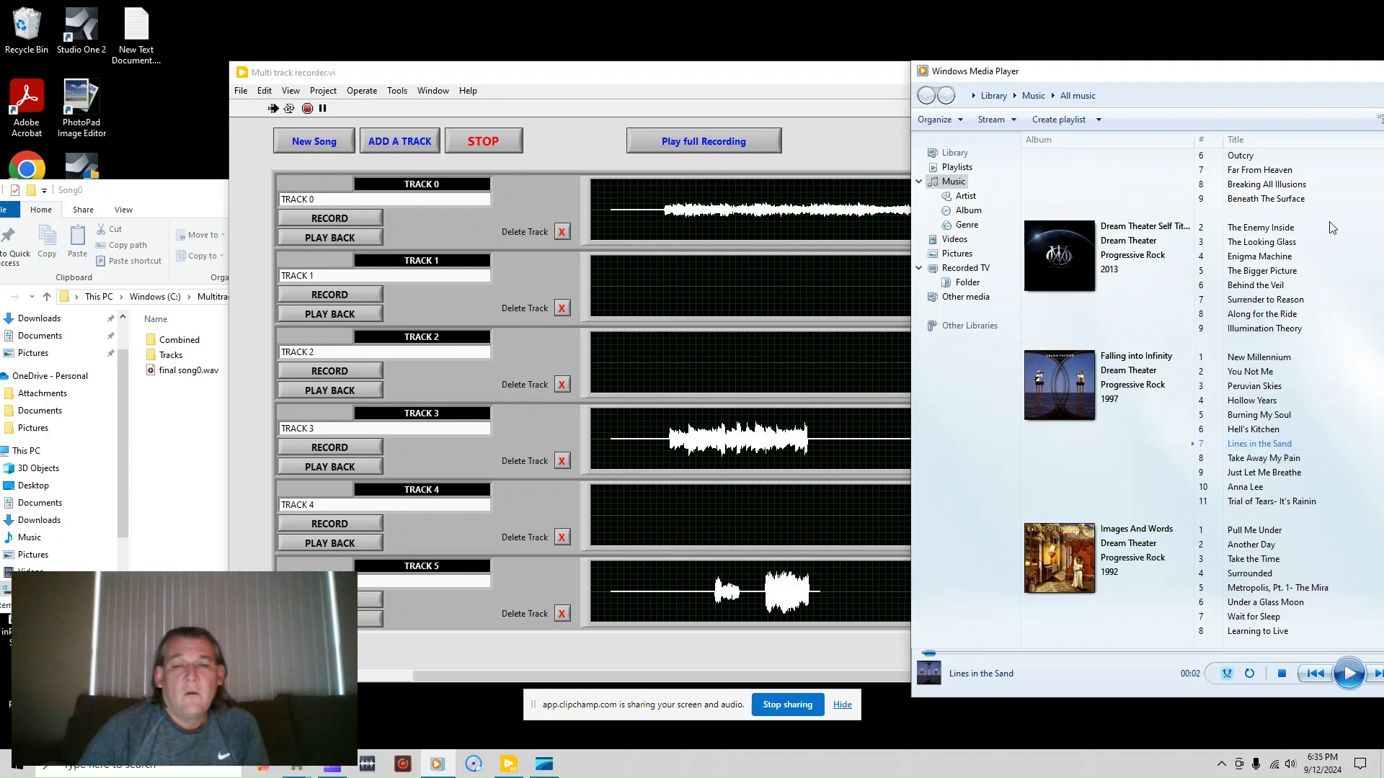
Stop recording so Track 5 keeps its waveform
{"action": "left_click", "coordinate": [820, 77]}
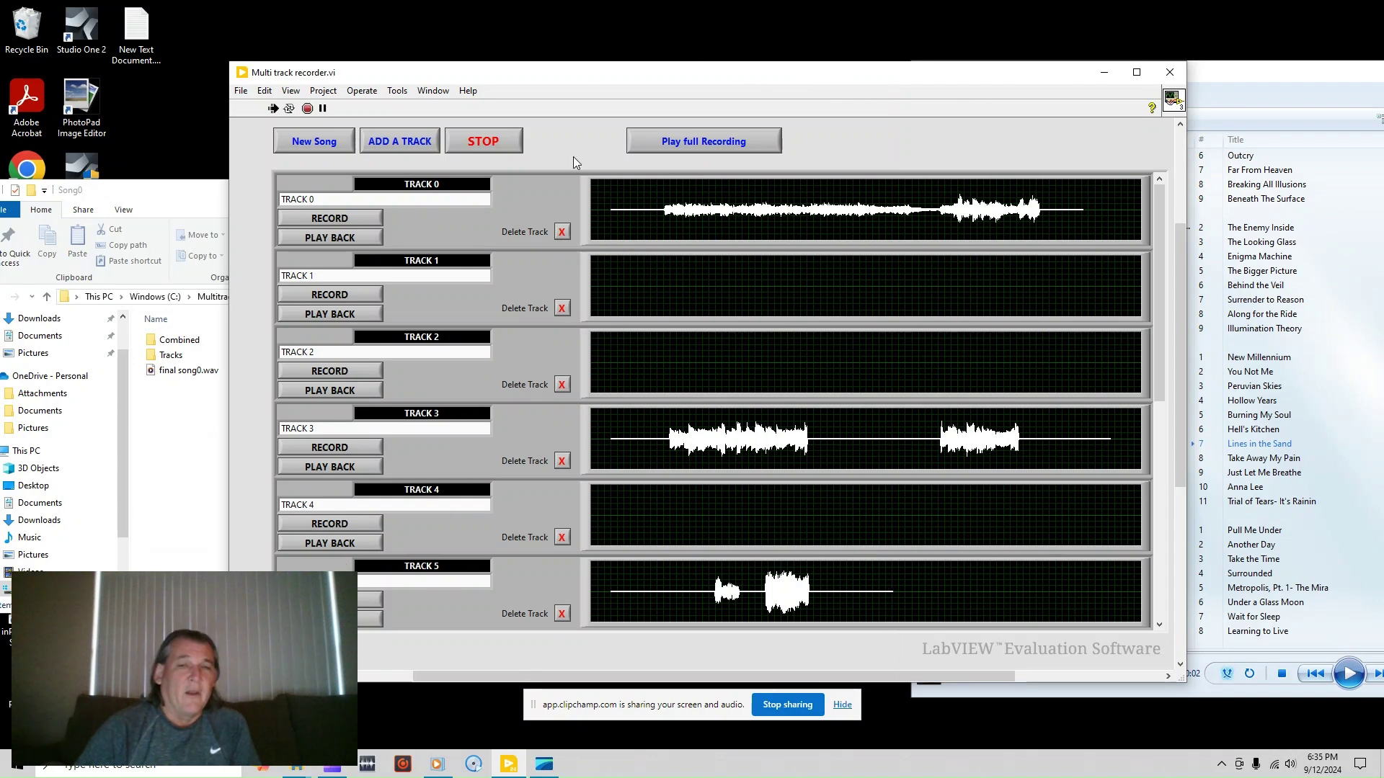
{"action": "left_click", "coordinate": [500, 140]}
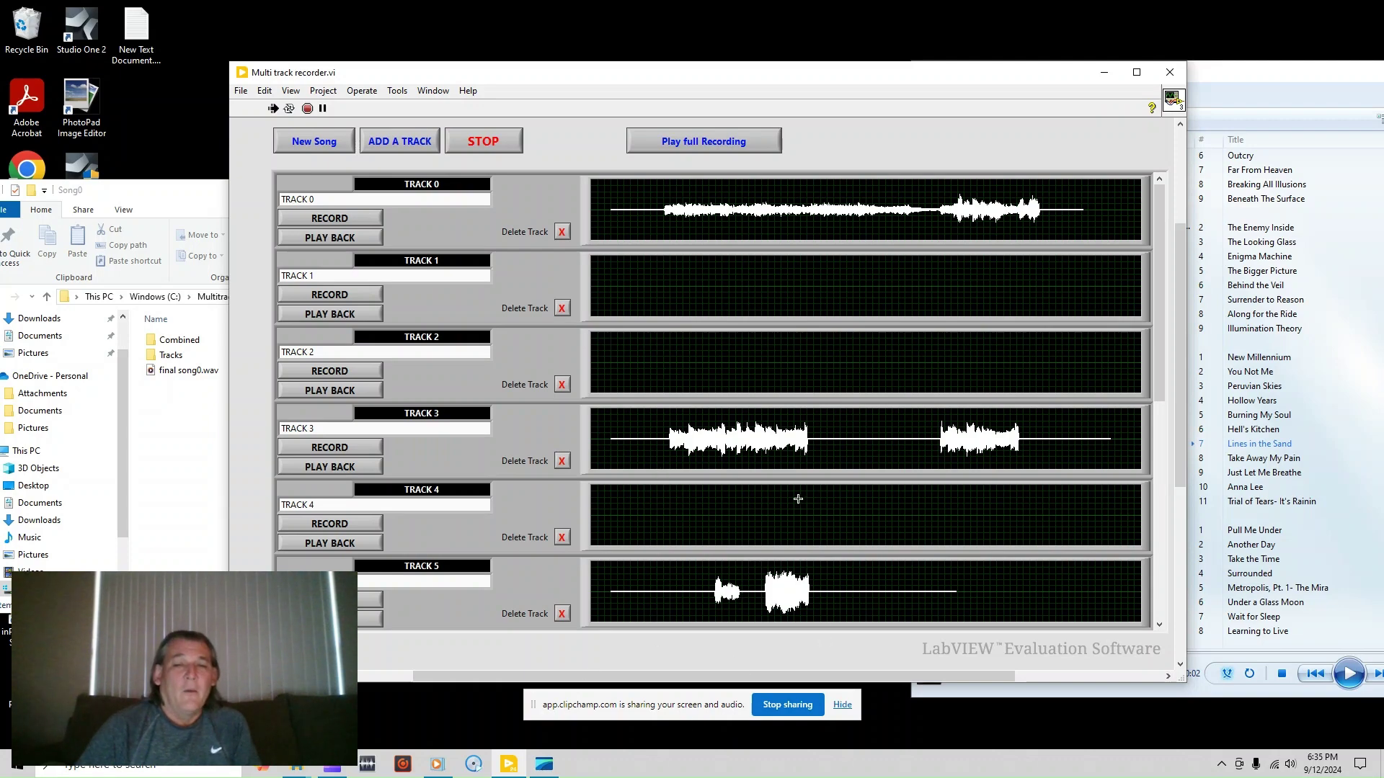
{"action": "scroll", "coordinate": [434, 541], "scroll_direction": "down", "scroll_amount": 4}
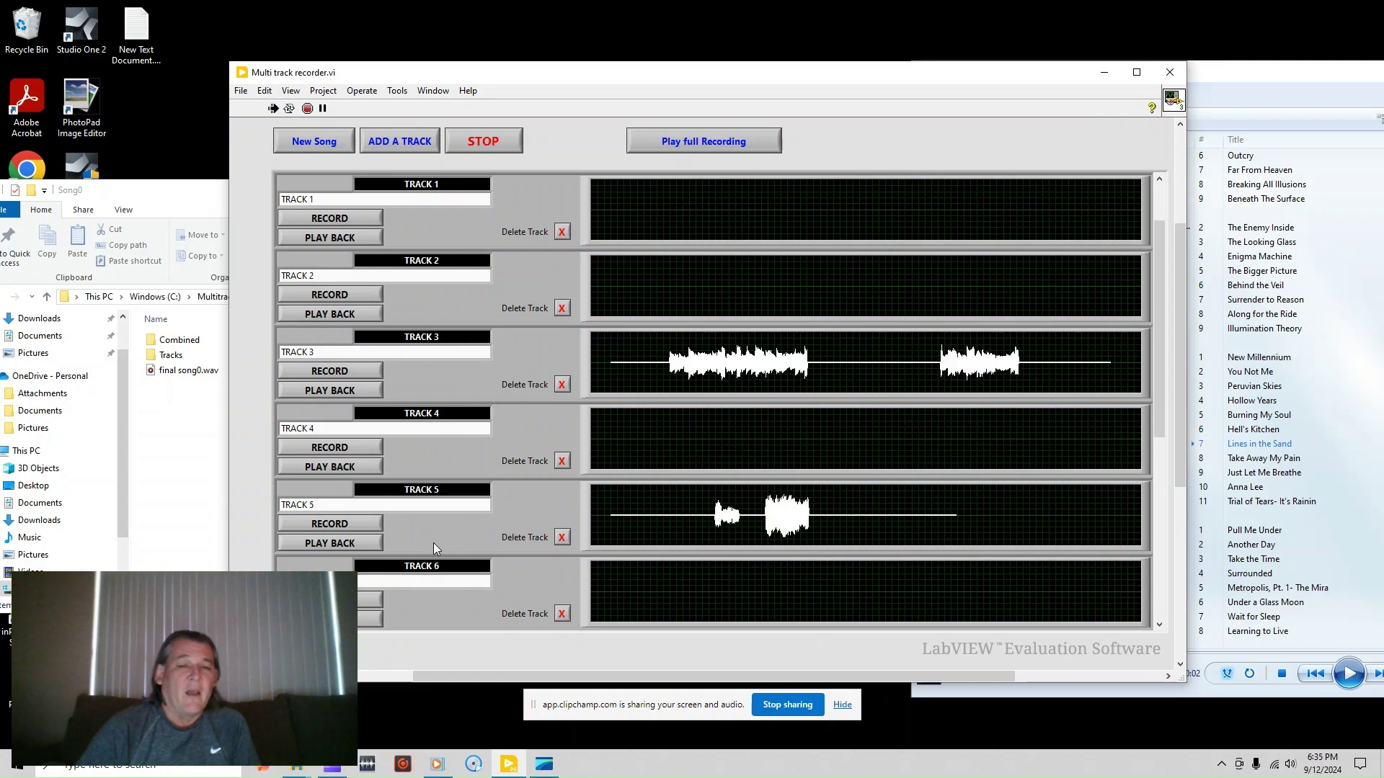
Bring Windows Media Player to the front and scroll through its music library
{"action": "left_click", "coordinate": [1275, 108]}
{"action": "scroll", "coordinate": [1153, 288], "scroll_direction": "up", "scroll_amount": 3}
{"action": "scroll", "coordinate": [1124, 443], "scroll_direction": "up", "scroll_amount": 2}
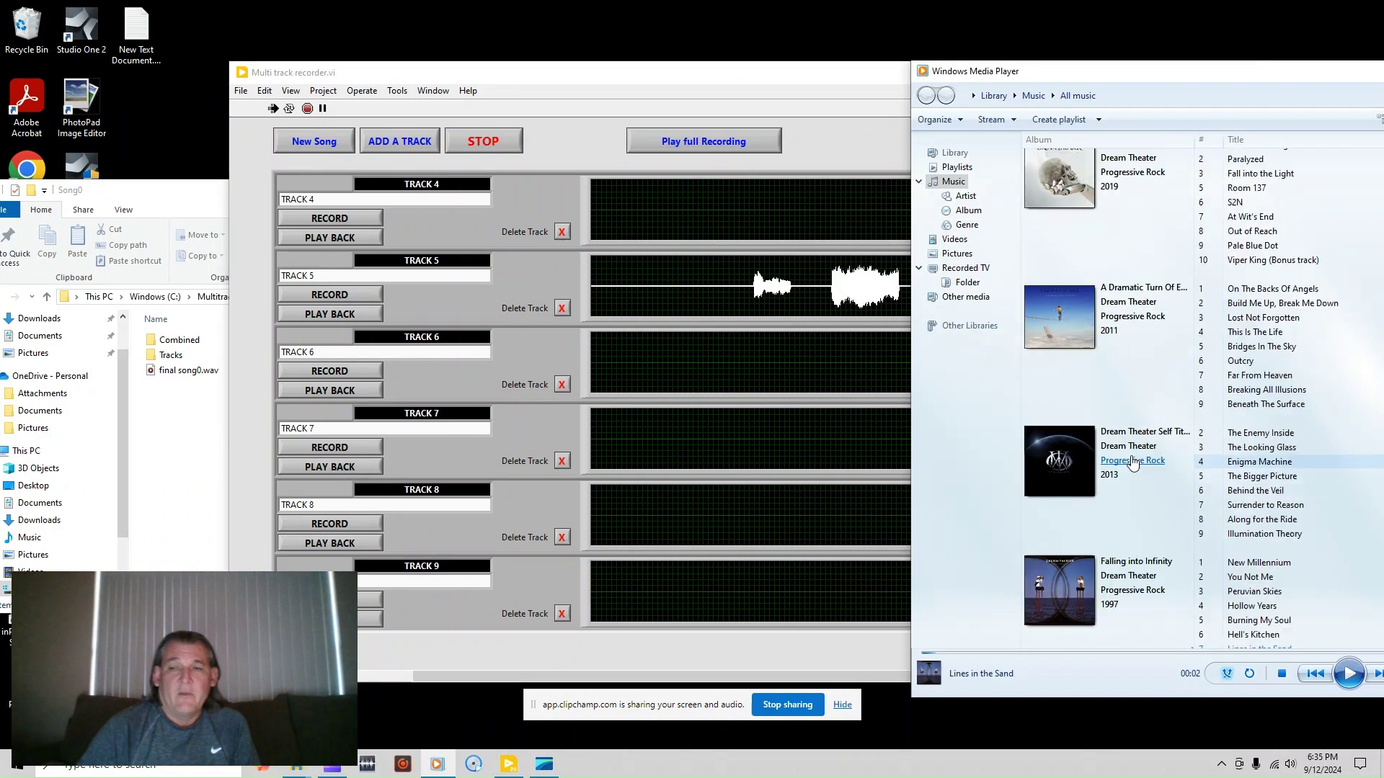
{"action": "scroll", "coordinate": [1132, 463], "scroll_direction": "up", "scroll_amount": 15}
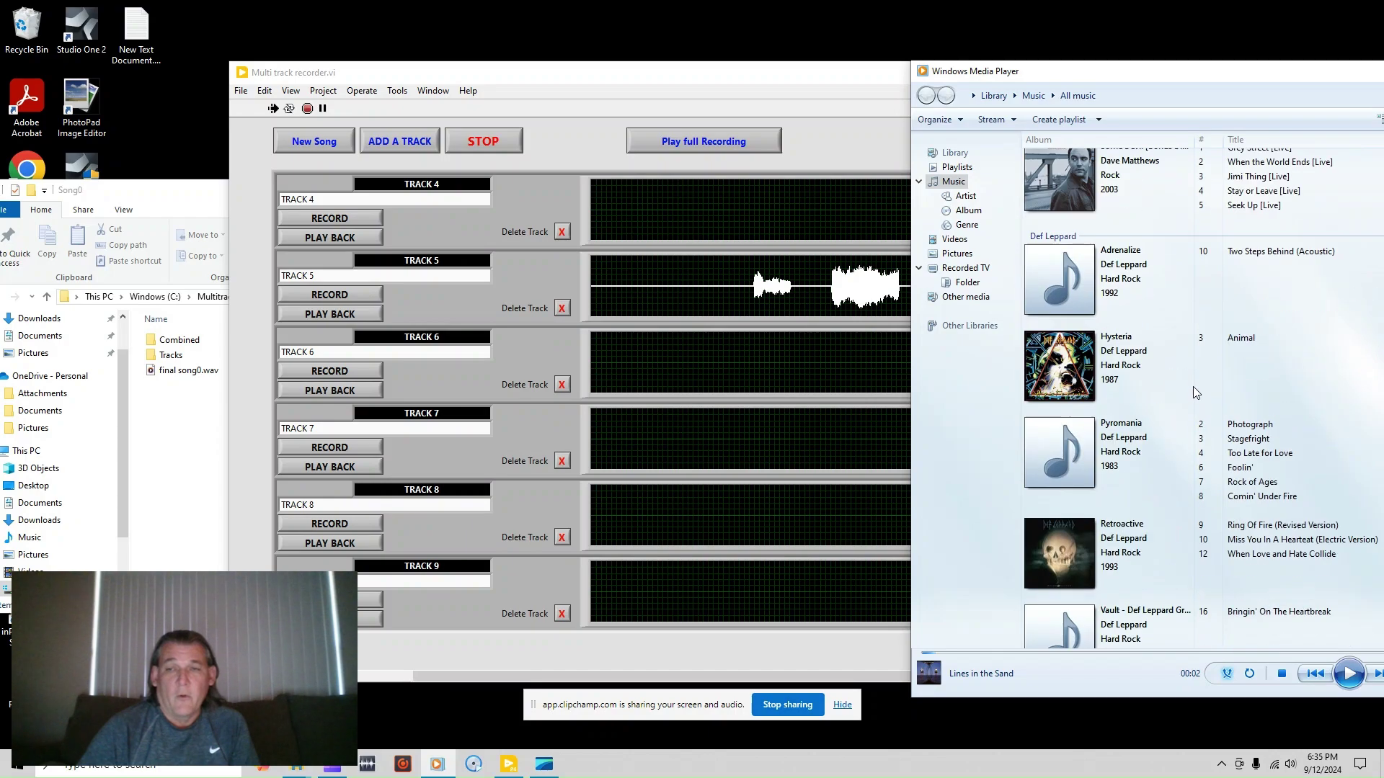
{"action": "scroll", "coordinate": [1192, 386], "scroll_direction": "up", "scroll_amount": 15}
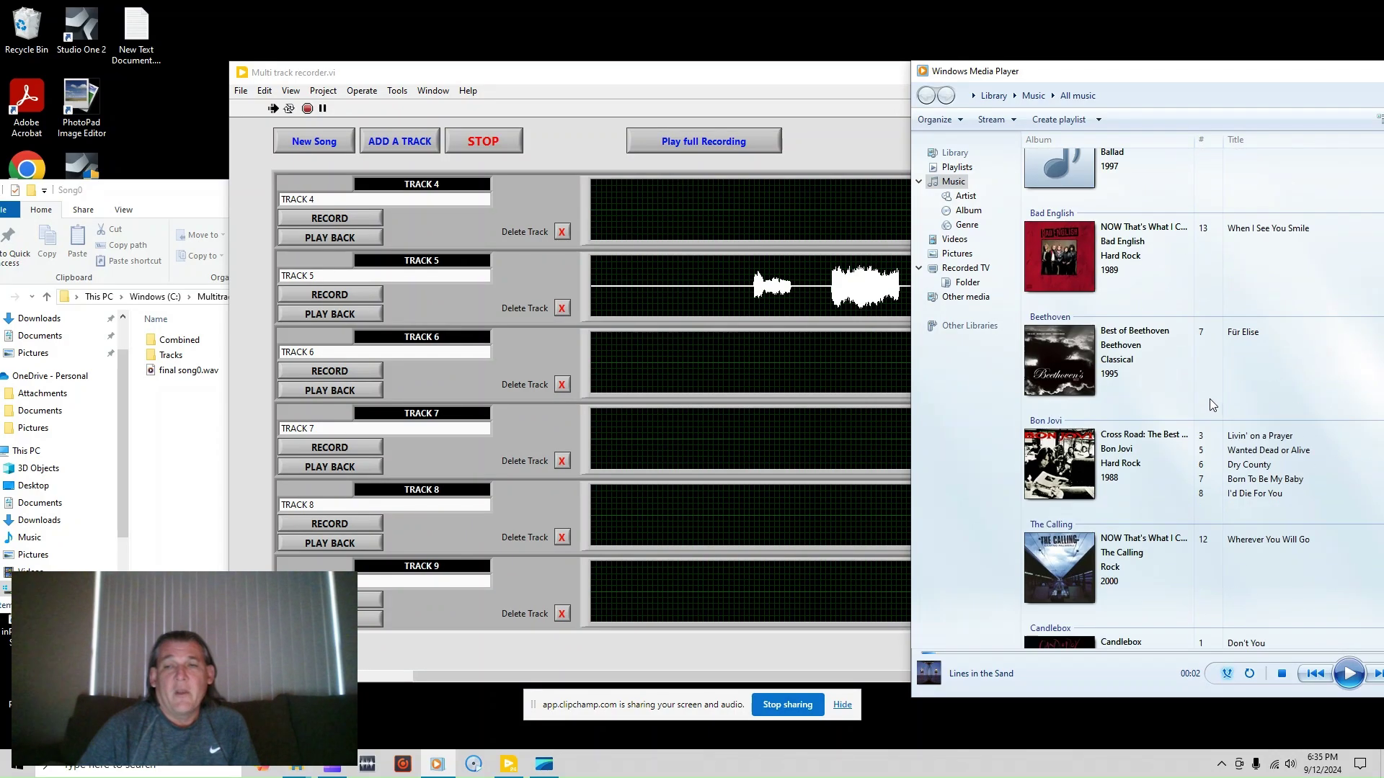
{"action": "scroll", "coordinate": [1217, 400], "scroll_direction": "up", "scroll_amount": 15}
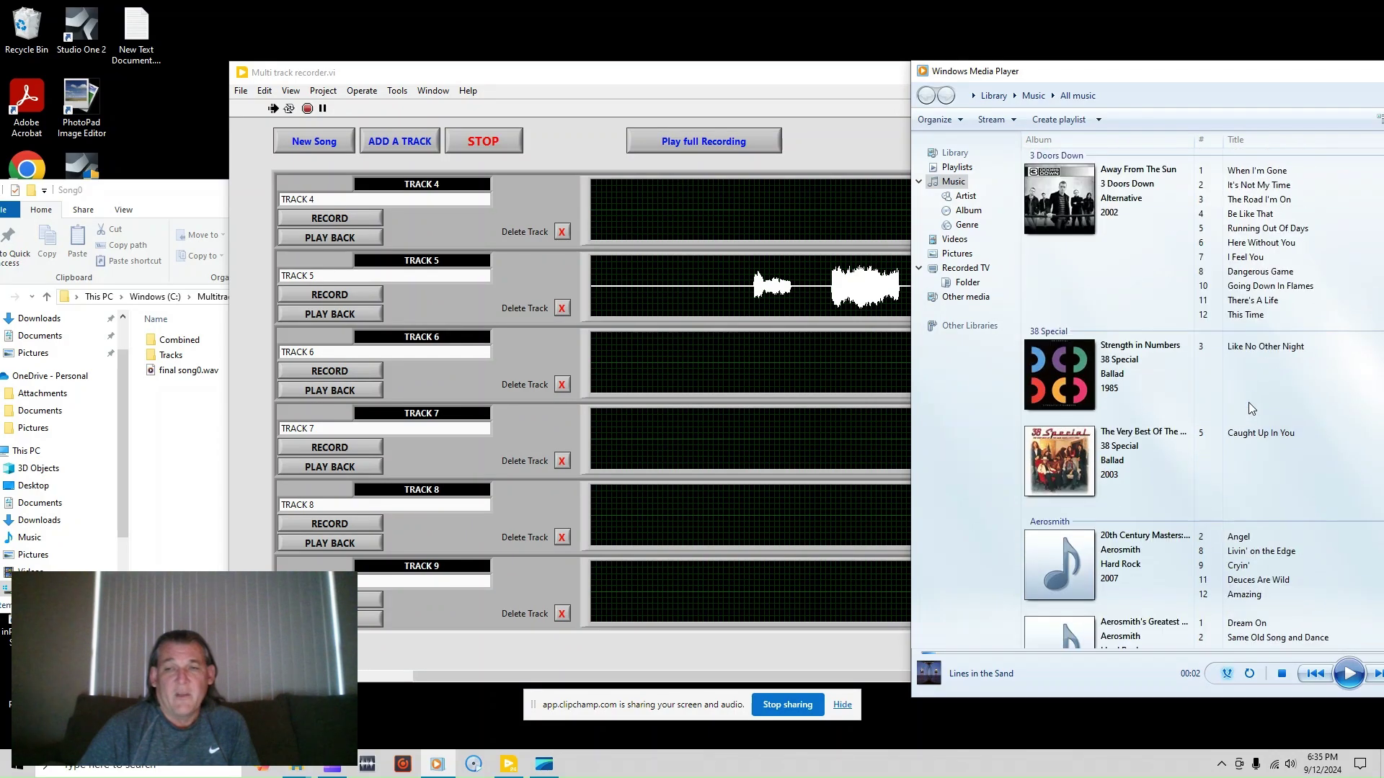
{"action": "scroll", "coordinate": [1225, 411], "scroll_direction": "down", "scroll_amount": 10}
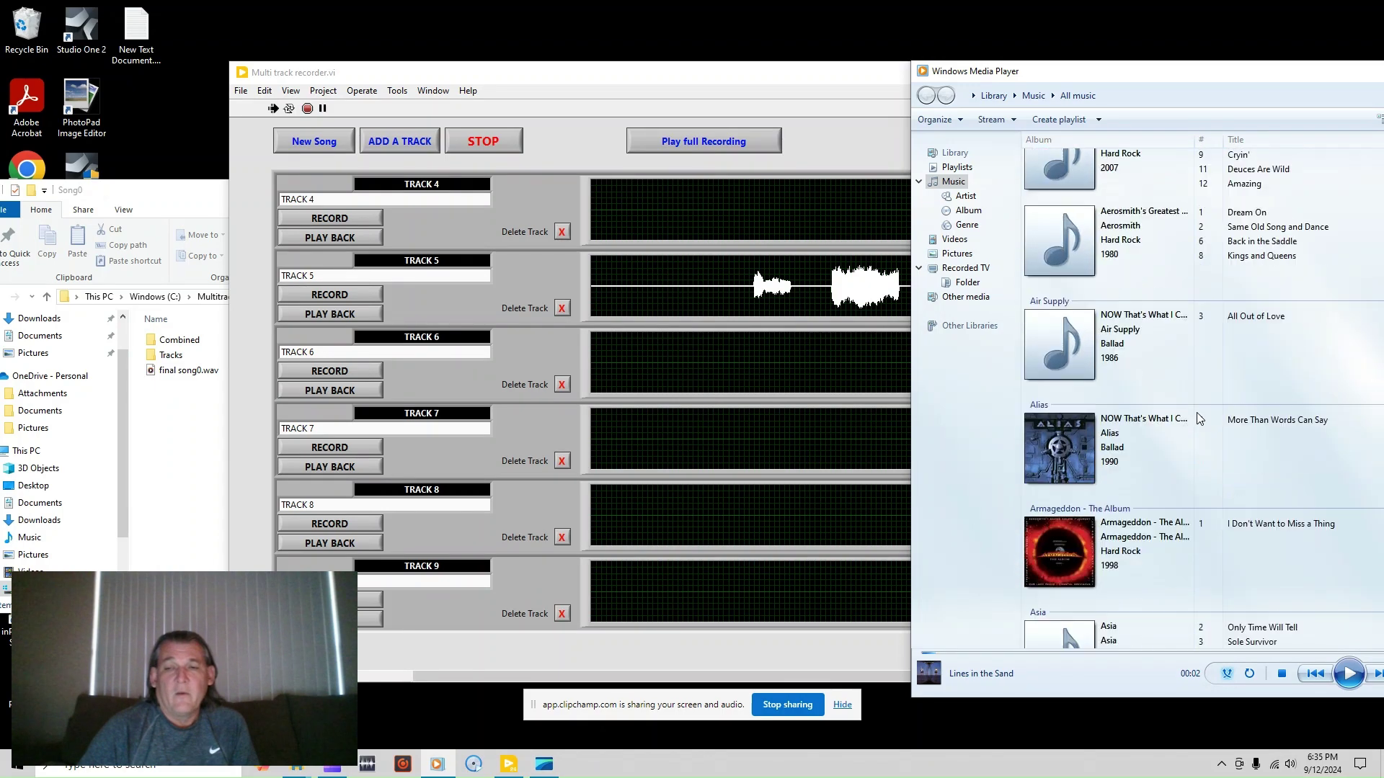
{"action": "scroll", "coordinate": [1198, 418], "scroll_direction": "down", "scroll_amount": 6}
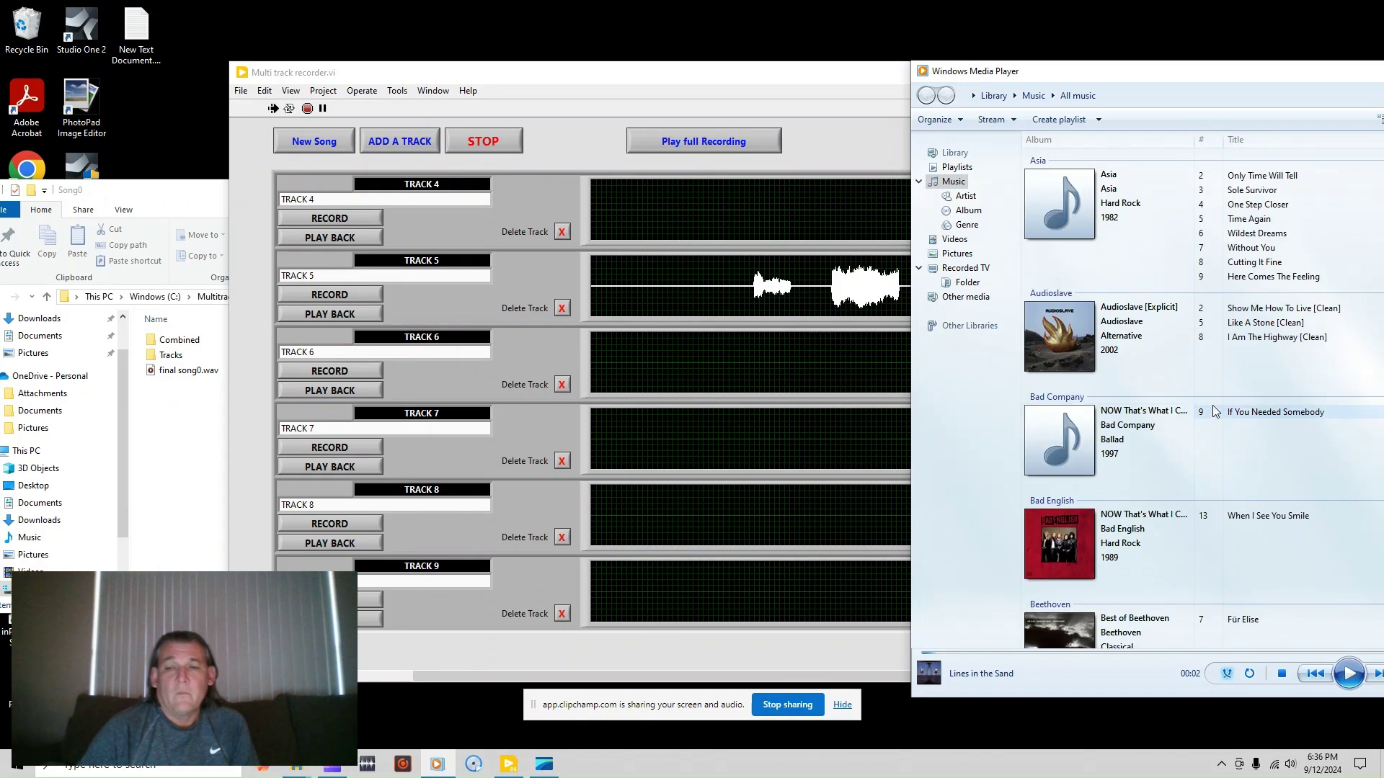
{"action": "scroll", "coordinate": [1215, 410], "scroll_direction": "down", "scroll_amount": 3}
{"action": "scroll", "coordinate": [1209, 433], "scroll_direction": "down", "scroll_amount": 2}
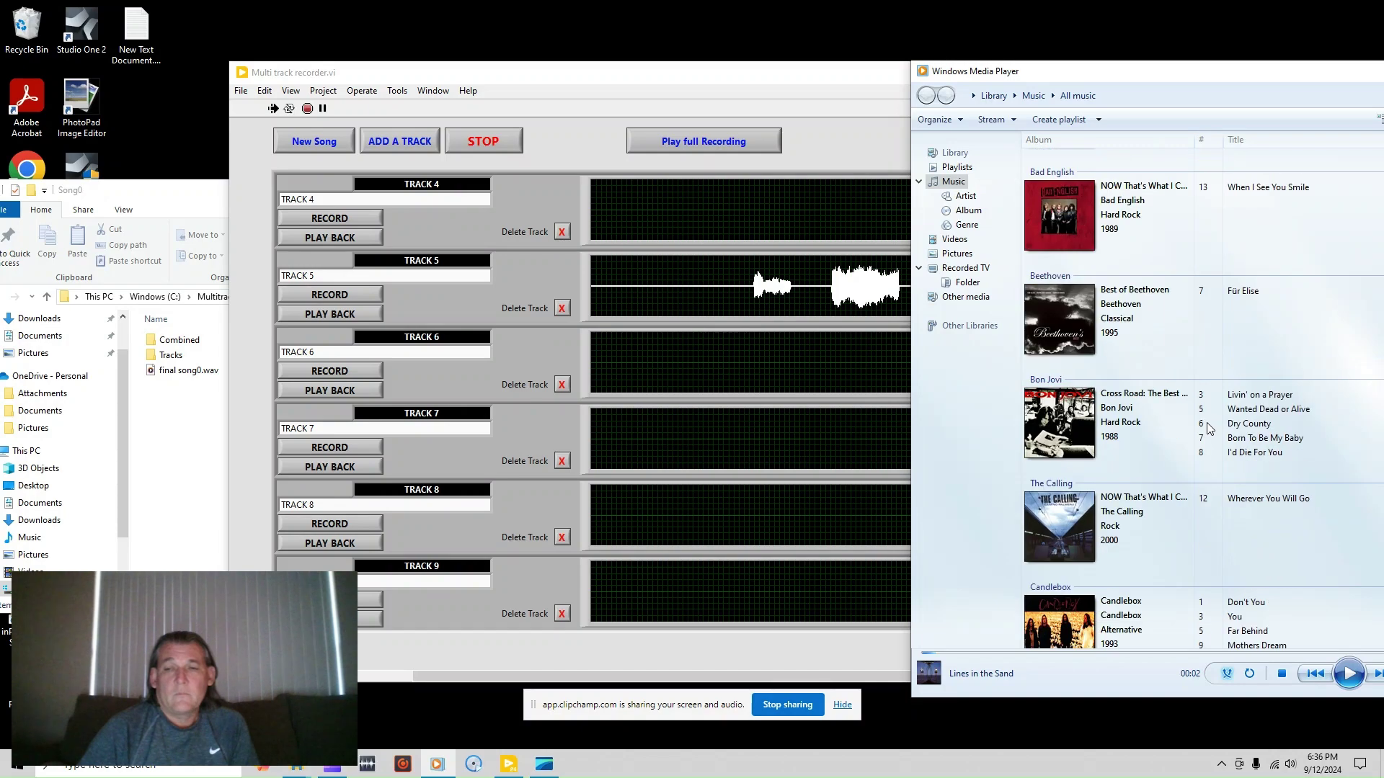
{"action": "scroll", "coordinate": [1187, 343], "scroll_direction": "down", "scroll_amount": 1}
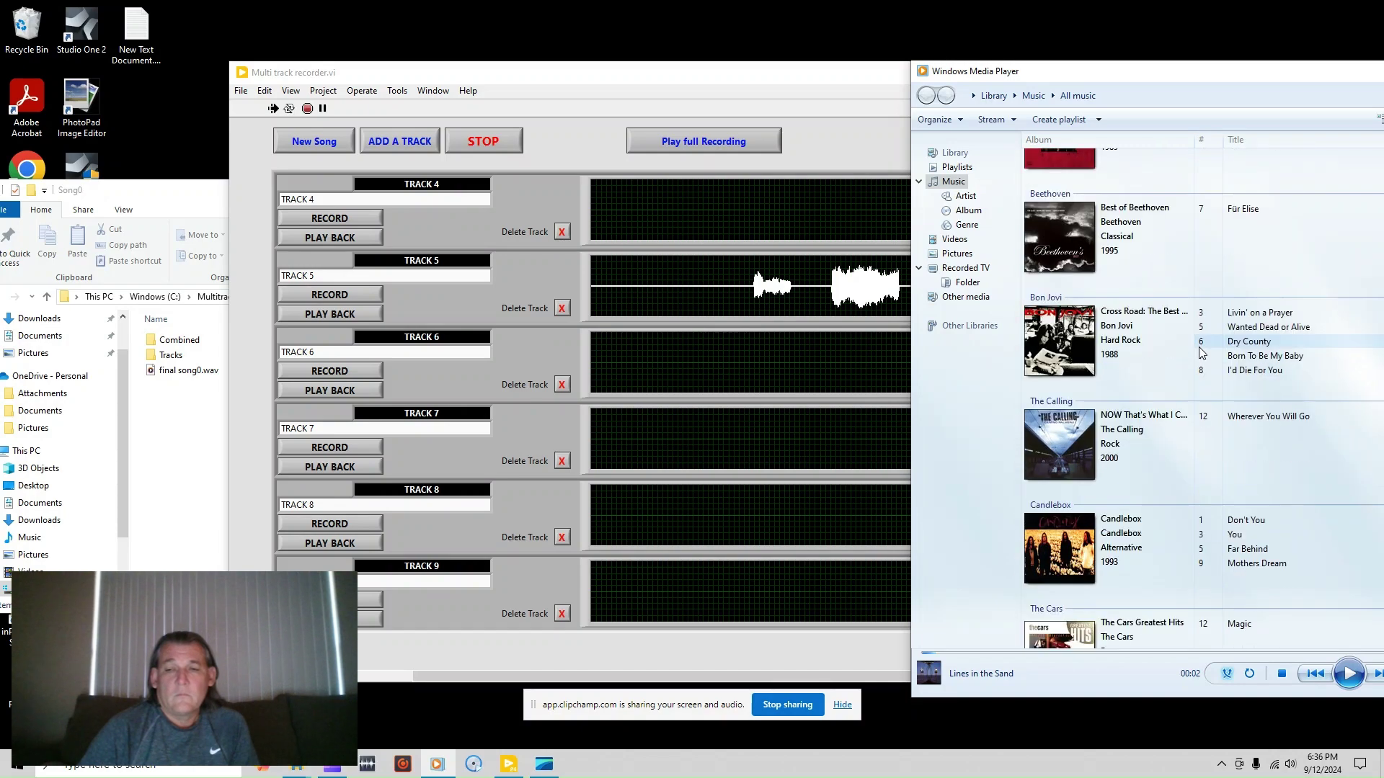
{"action": "scroll", "coordinate": [1204, 353], "scroll_direction": "up", "scroll_amount": 3}
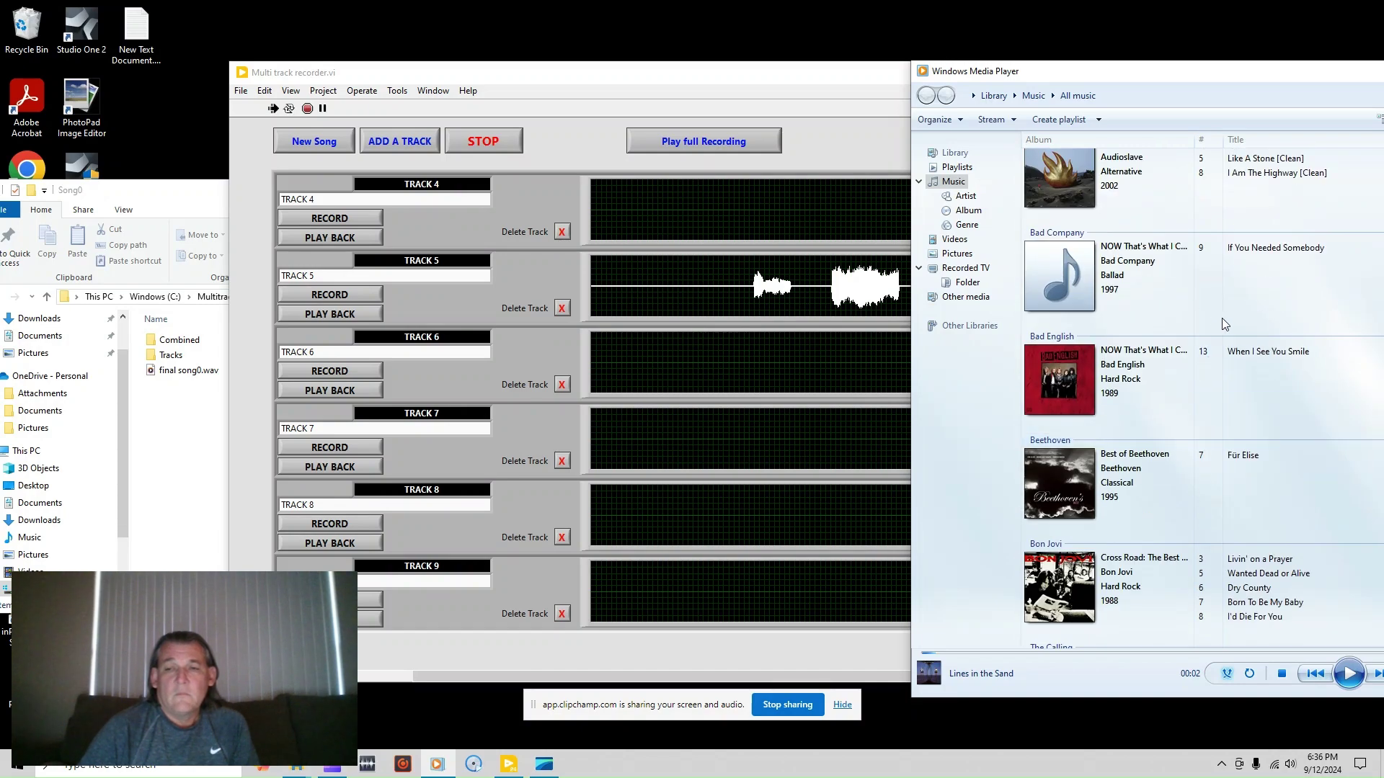
{"action": "scroll", "coordinate": [1223, 322], "scroll_direction": "up", "scroll_amount": 2}
{"action": "scroll", "coordinate": [1236, 353], "scroll_direction": "down", "scroll_amount": 12}
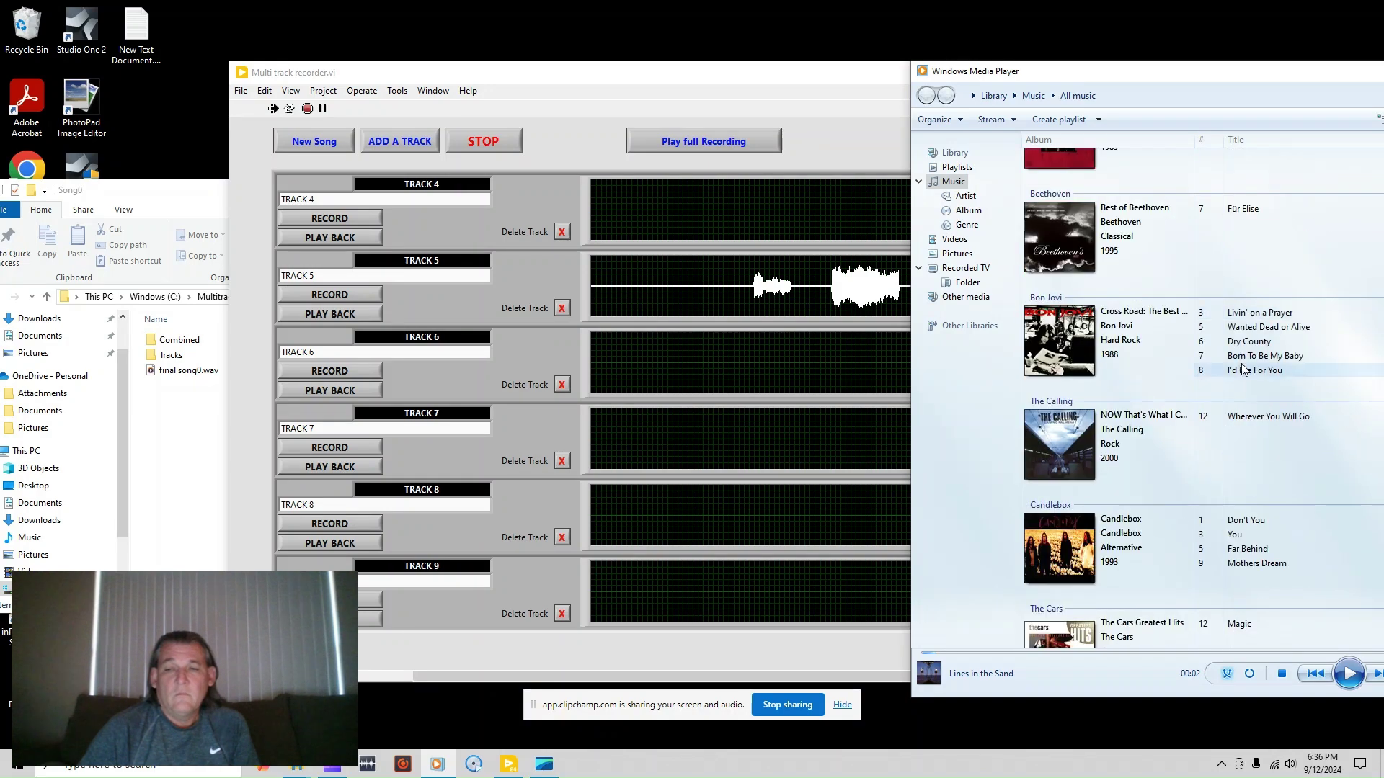
{"action": "scroll", "coordinate": [1234, 369], "scroll_direction": "down", "scroll_amount": 8}
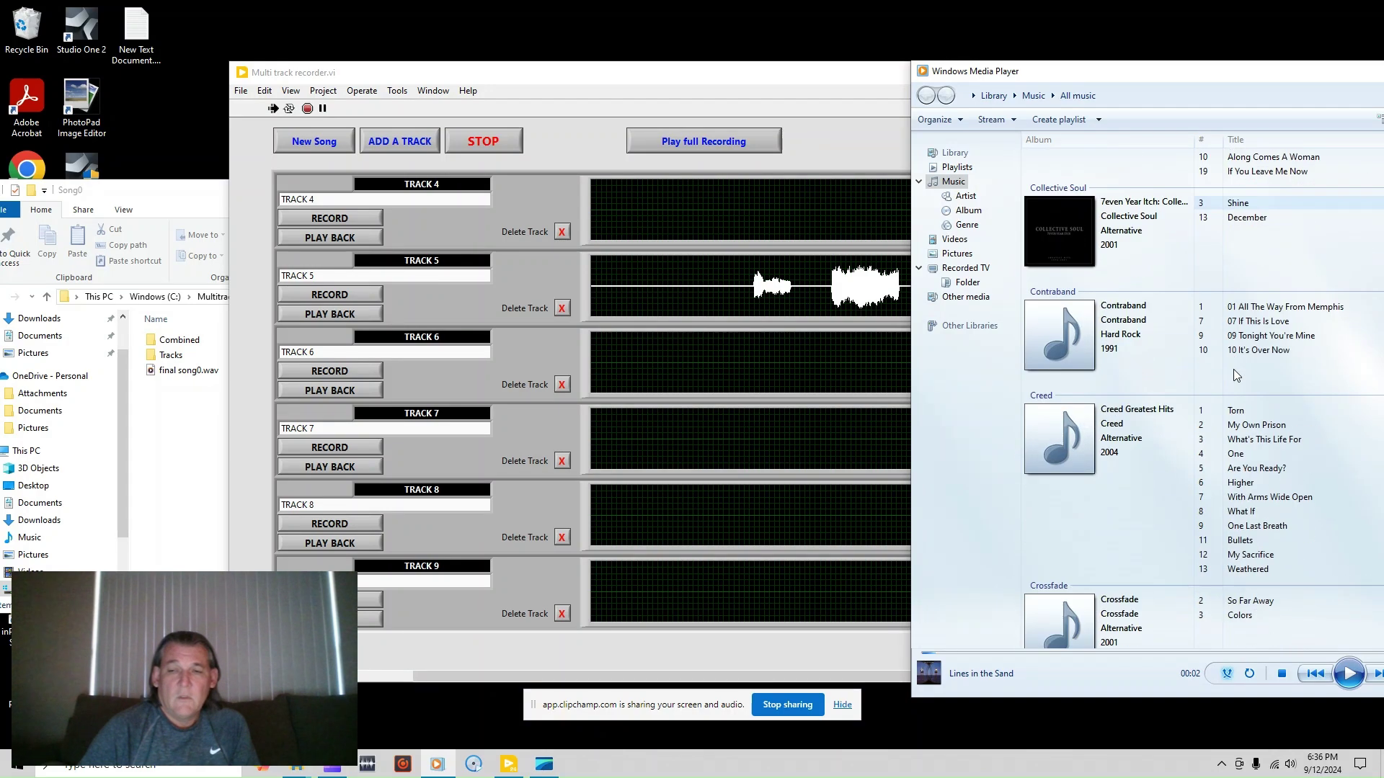
{"action": "scroll", "coordinate": [1232, 369], "scroll_direction": "up", "scroll_amount": 3}
{"action": "scroll", "coordinate": [1218, 332], "scroll_direction": "down", "scroll_amount": 4}
{"action": "left_click_drag", "start_coordinate": [1223, 78], "coordinate": [1003, 78]}
{"action": "scroll", "coordinate": [1011, 384], "scroll_direction": "down", "scroll_amount": 3}
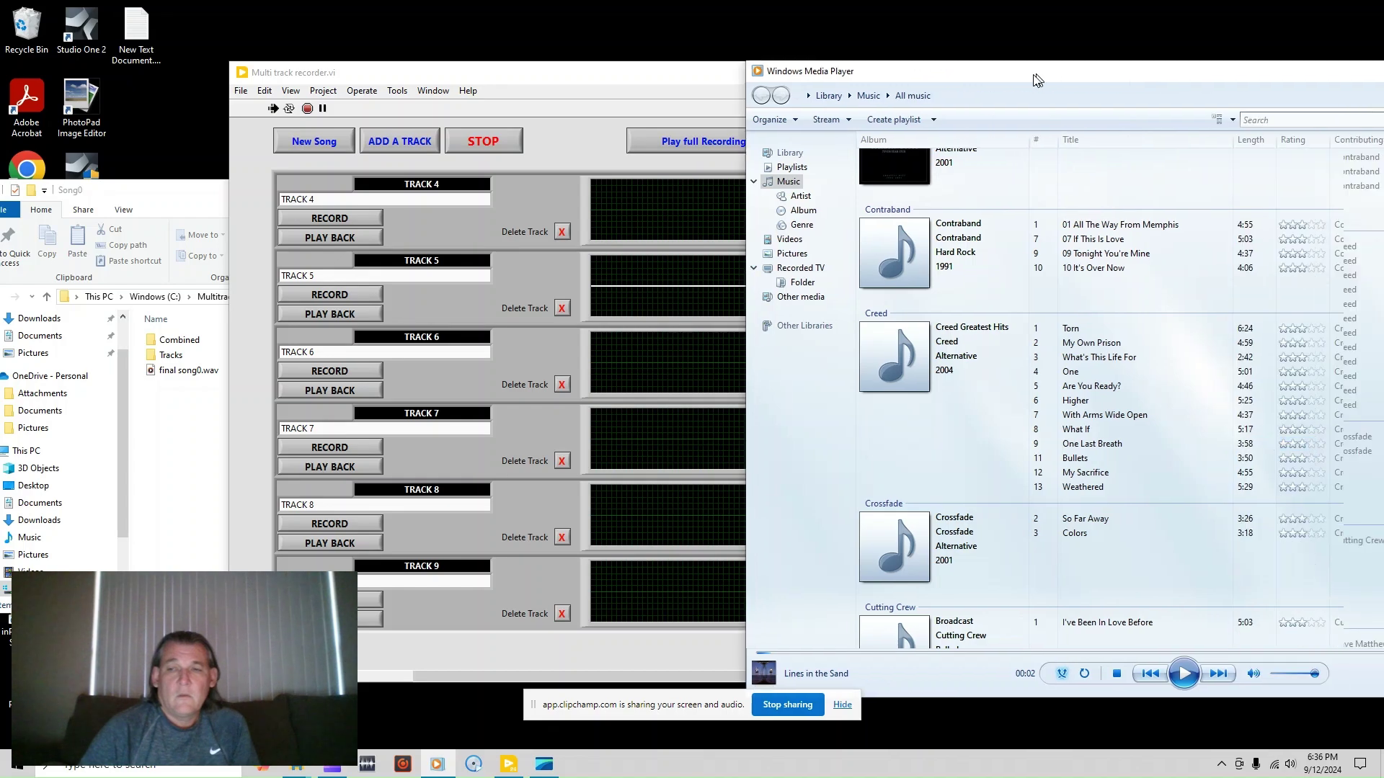
{"action": "scroll", "coordinate": [1012, 404], "scroll_direction": "down", "scroll_amount": 10}
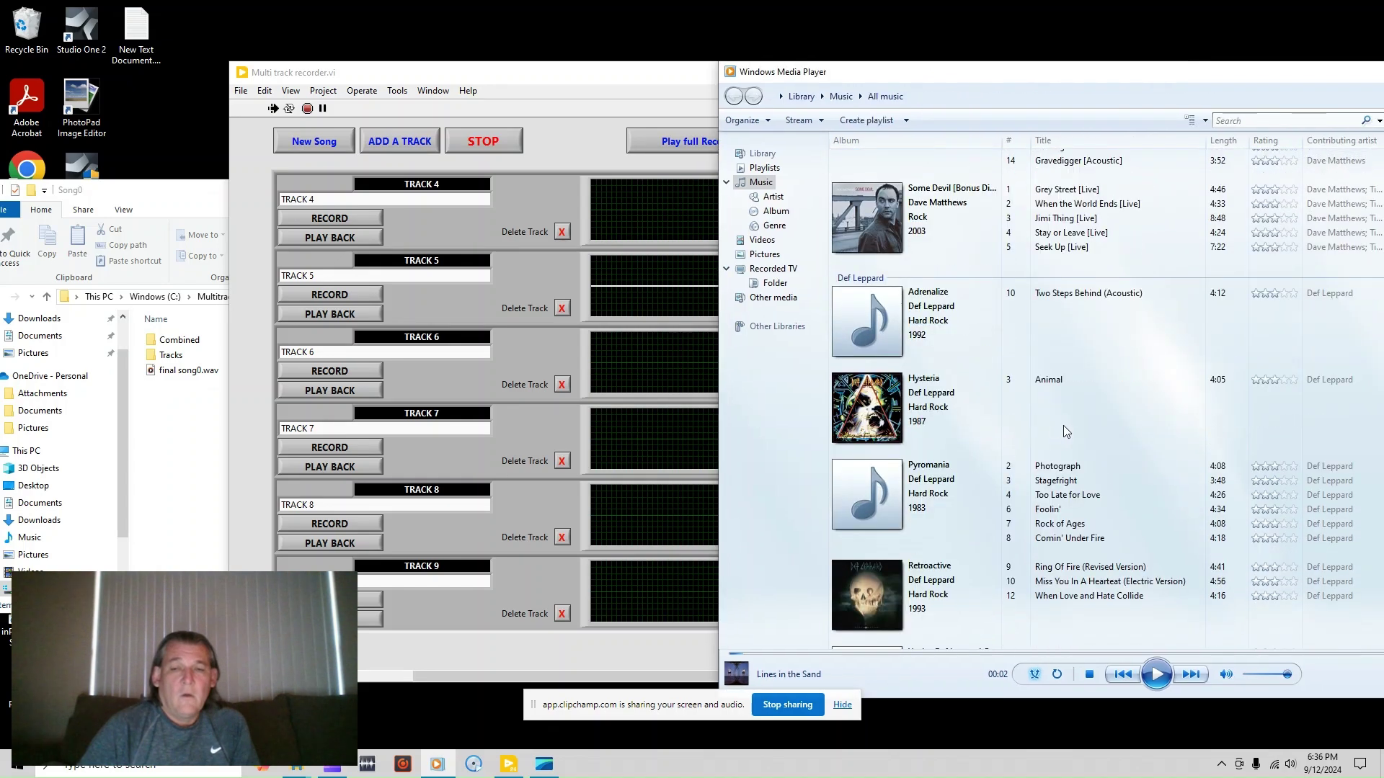
{"action": "scroll", "coordinate": [1059, 432], "scroll_direction": "up", "scroll_amount": 15}
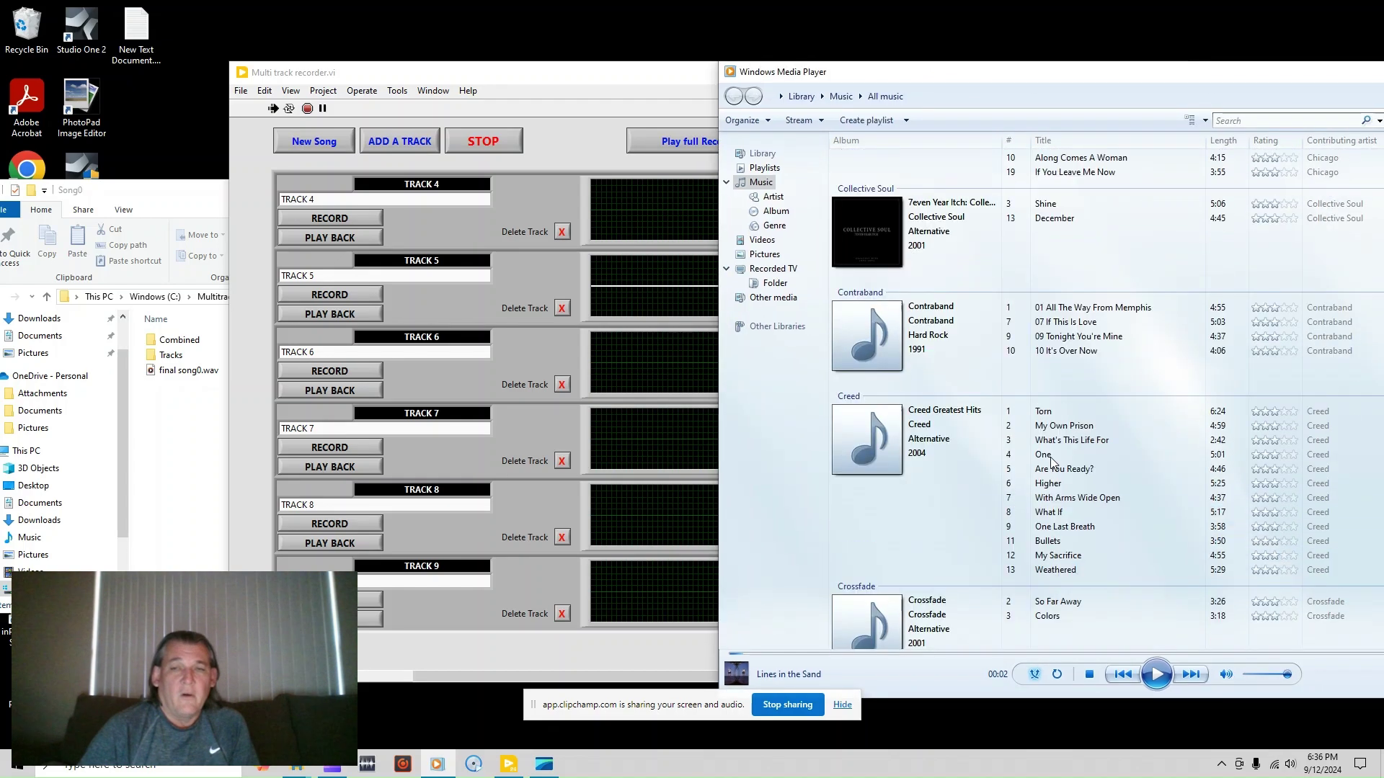
{"action": "scroll", "coordinate": [1038, 447], "scroll_direction": "up", "scroll_amount": 6}
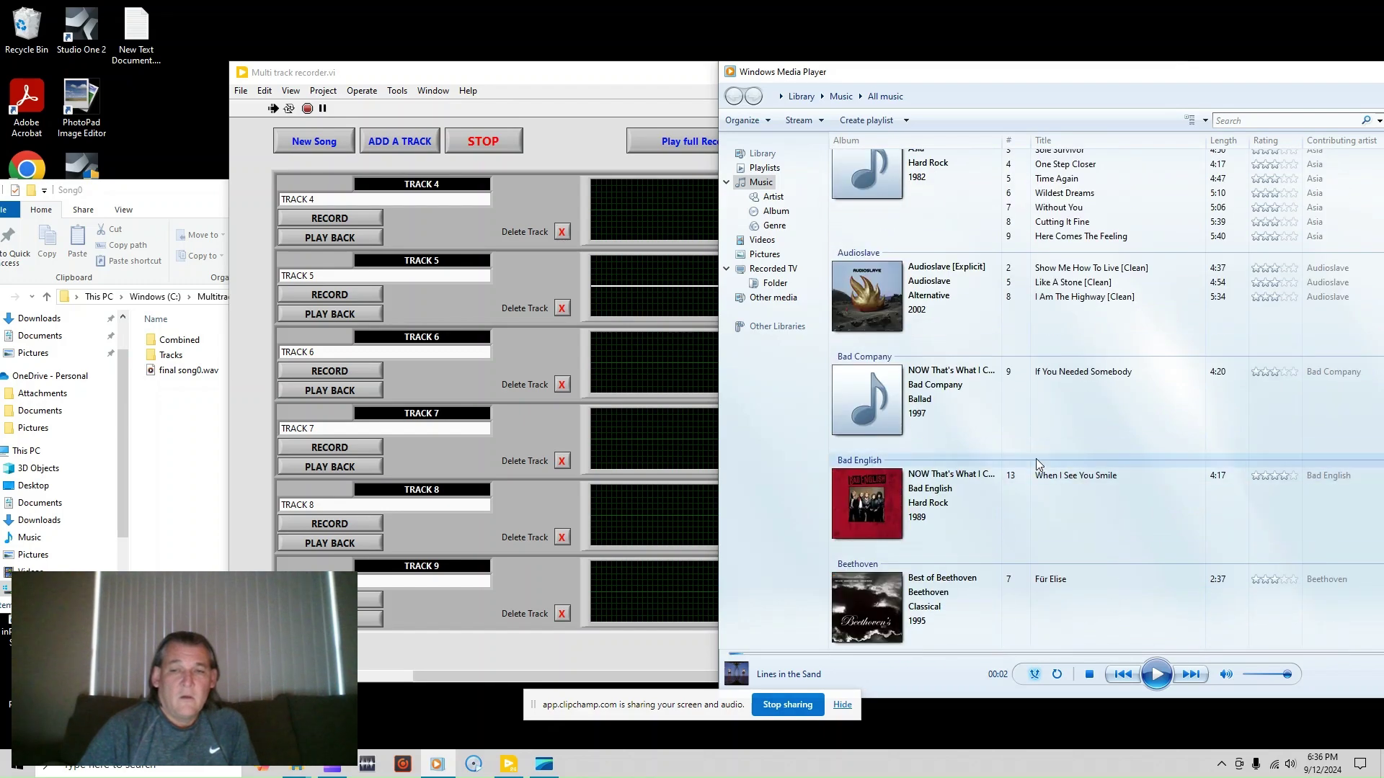
{"action": "scroll", "coordinate": [1023, 446], "scroll_direction": "up", "scroll_amount": 10}
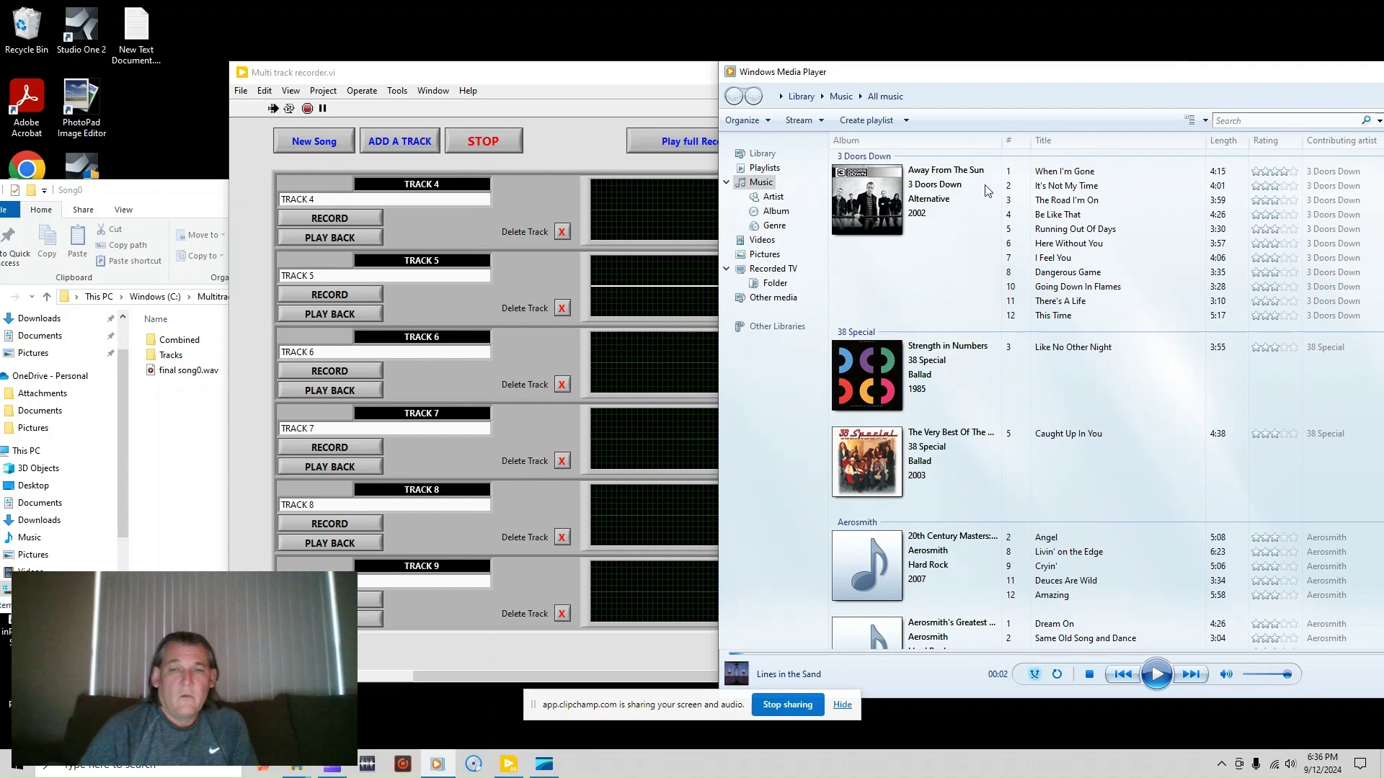
Play Beethoven's Für Elise (2:37) from the Classical genre, then switch back to the LabVIEW recorder
{"action": "left_click", "coordinate": [776, 224]}
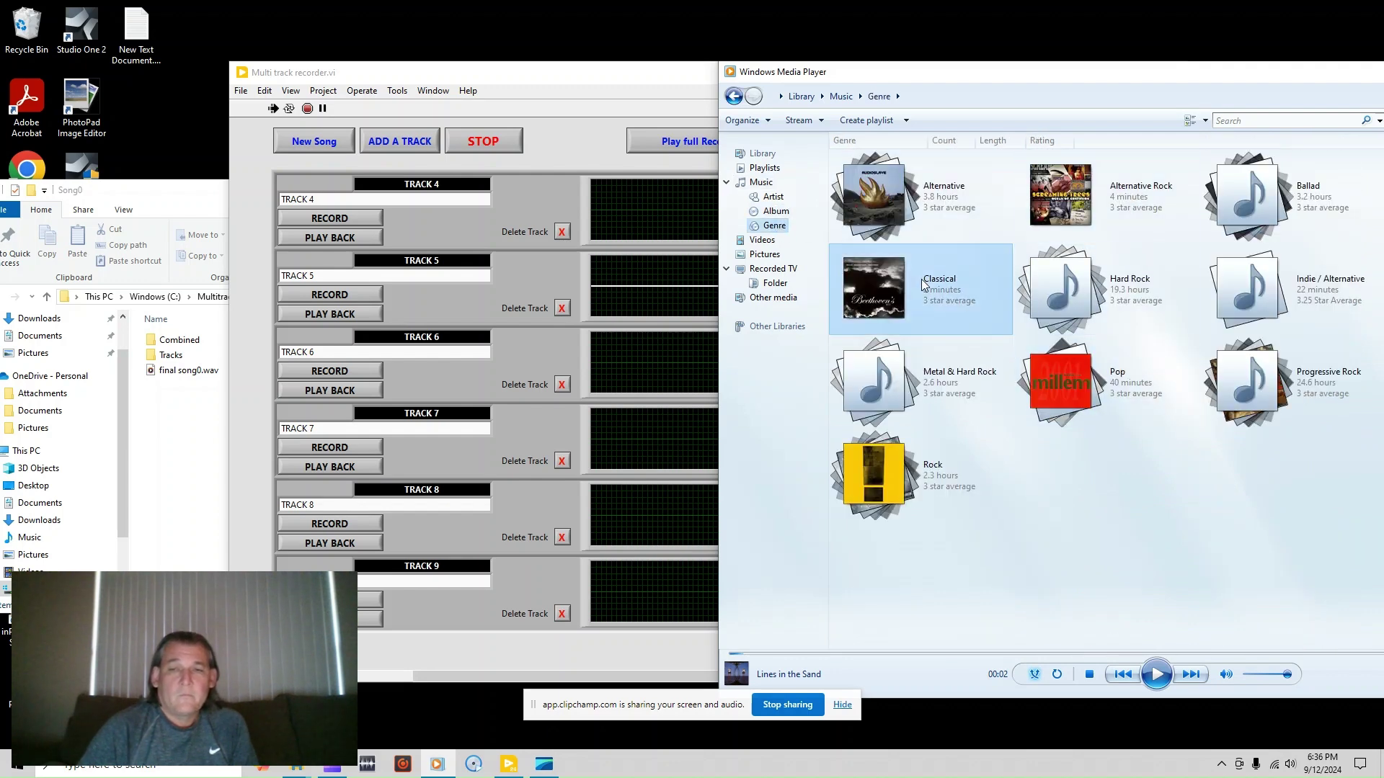
{"action": "double_click", "coordinate": [923, 285]}
{"action": "double_click", "coordinate": [1067, 173]}
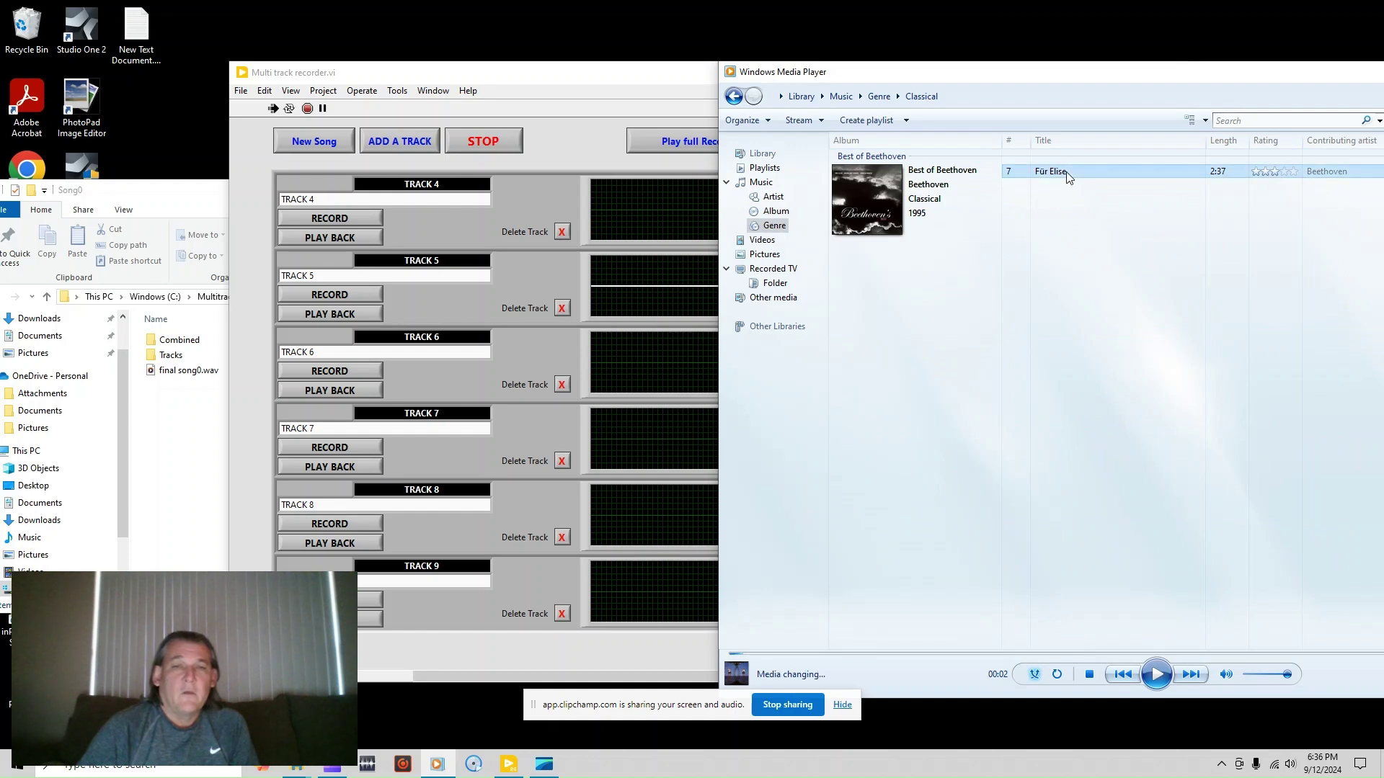
{"action": "left_click", "coordinate": [587, 76]}
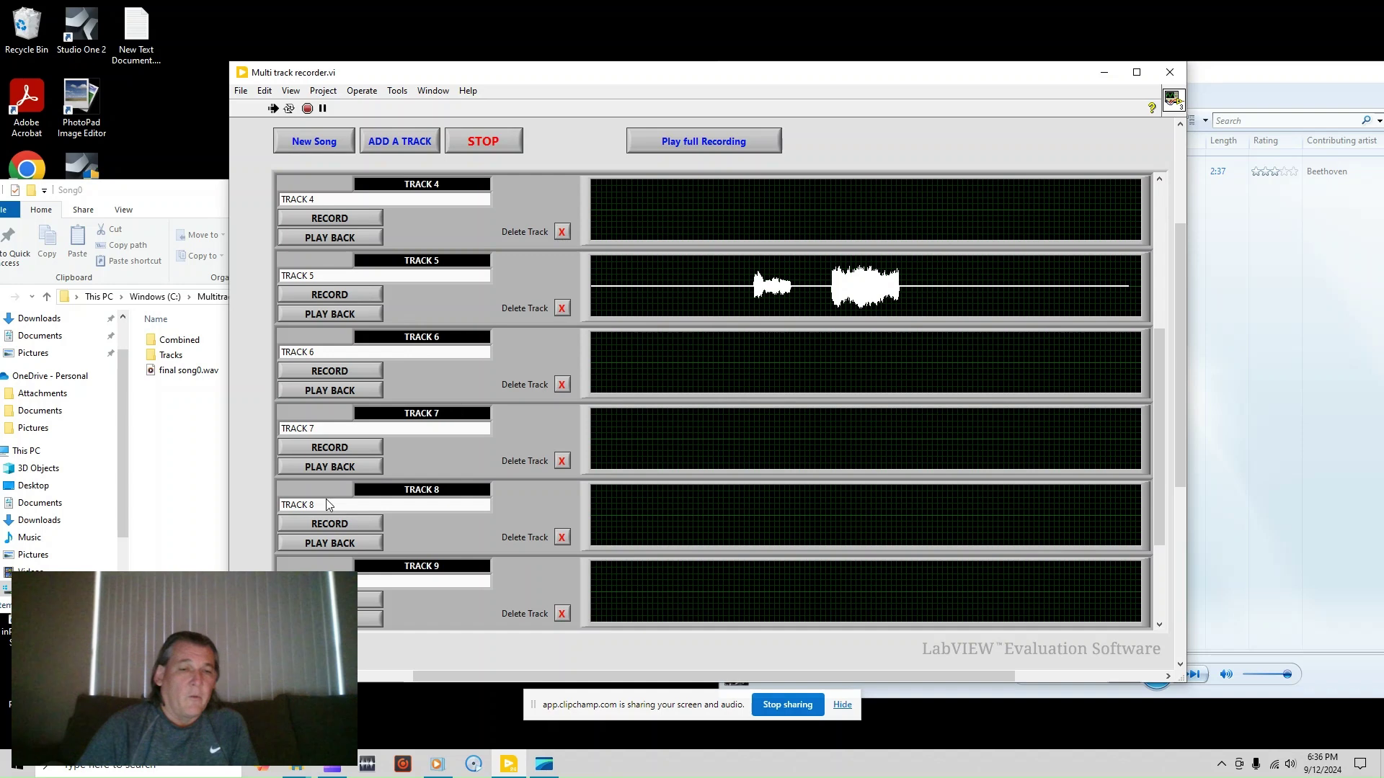
Record the playing Für Elise onto Track 9, stop it, and bring Media Player back into view
{"action": "left_click", "coordinate": [357, 598]}
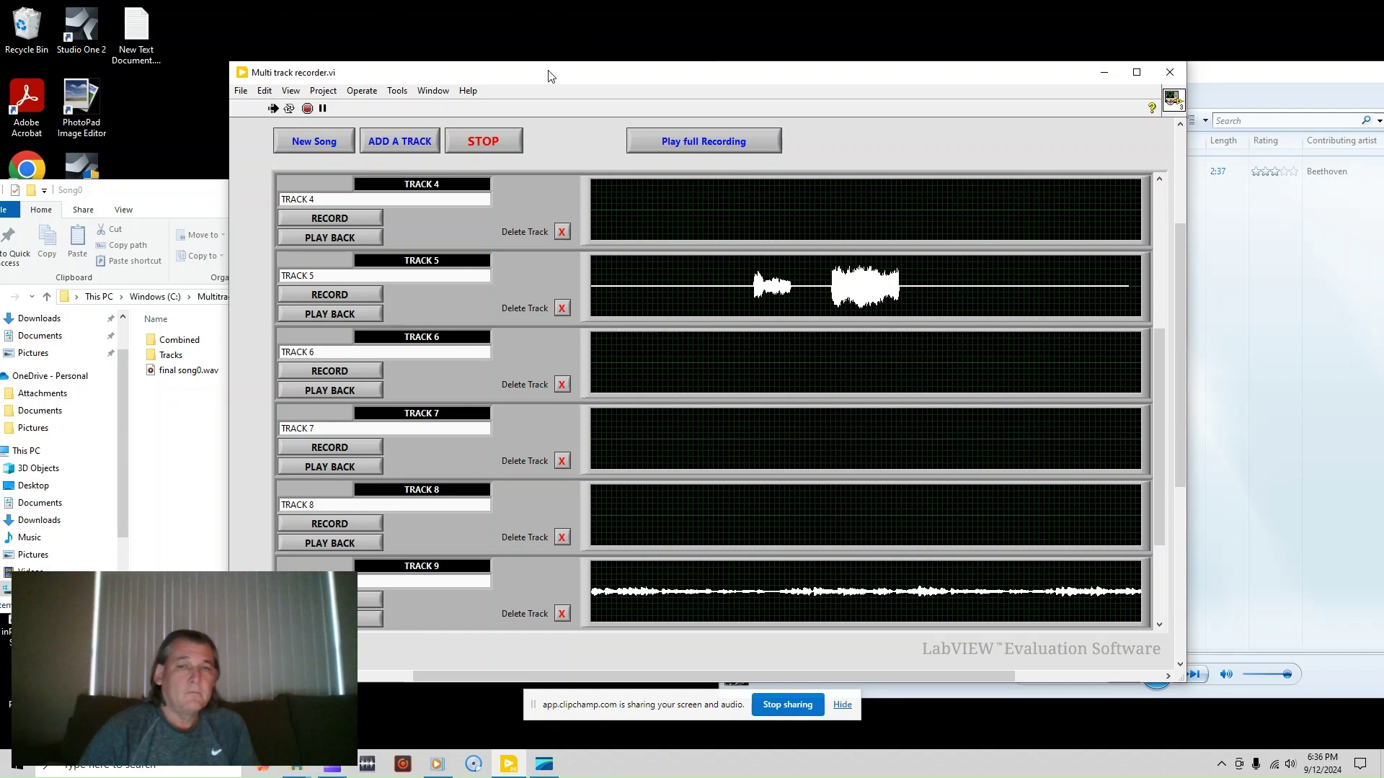
{"action": "left_click", "coordinate": [492, 143]}
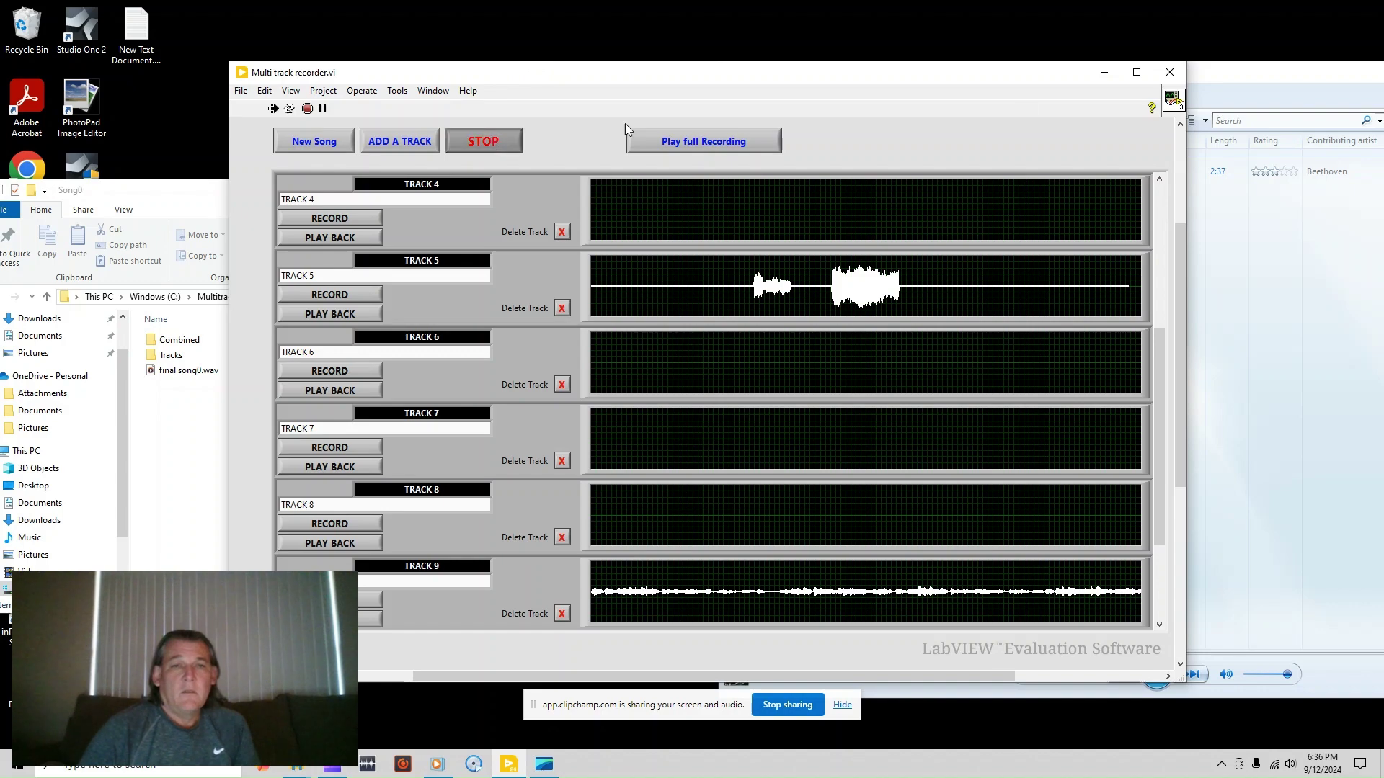
{"action": "left_click_drag", "start_coordinate": [1338, 73], "coordinate": [1261, 104]}
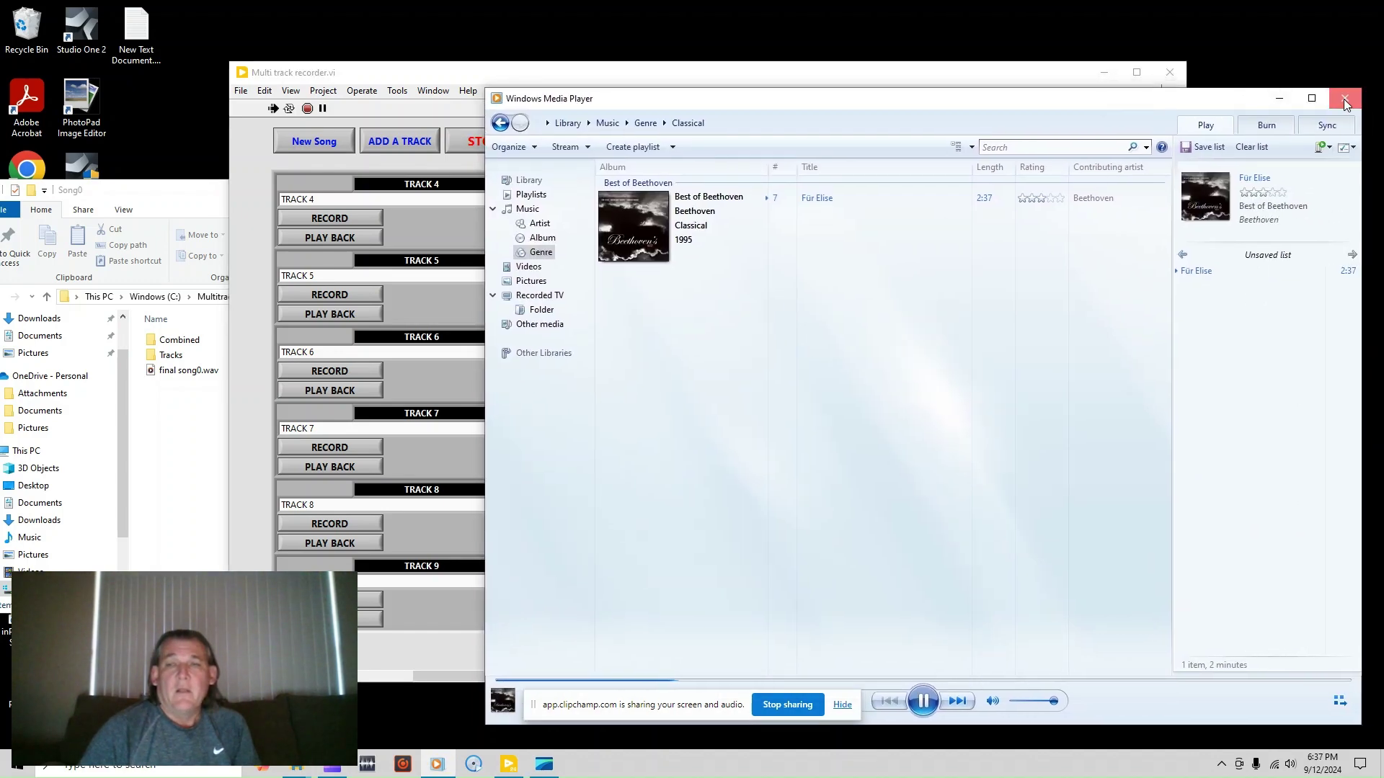
Close Media Player, then play back the Track 0 recording and close its player
{"action": "left_click", "coordinate": [1280, 99]}
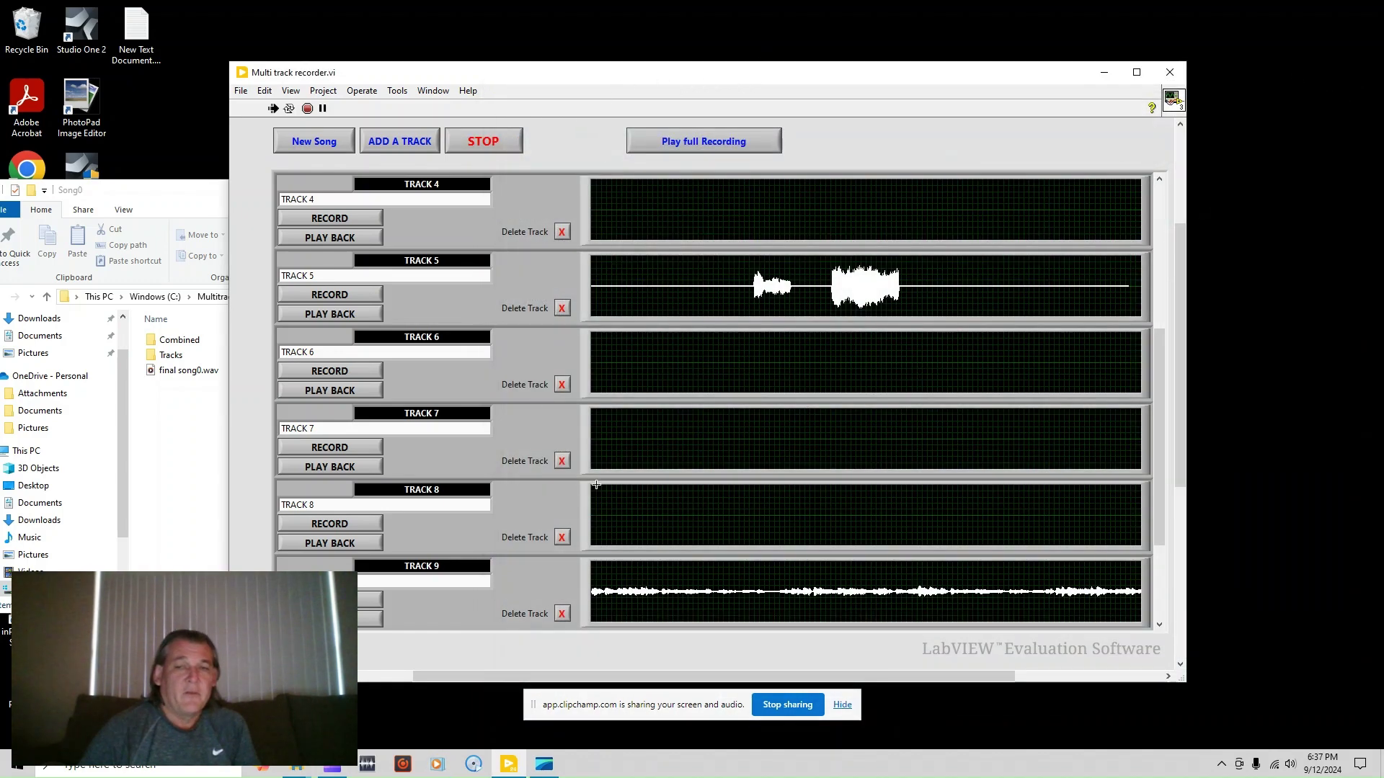
{"action": "scroll", "coordinate": [491, 448], "scroll_direction": "up", "scroll_amount": 1}
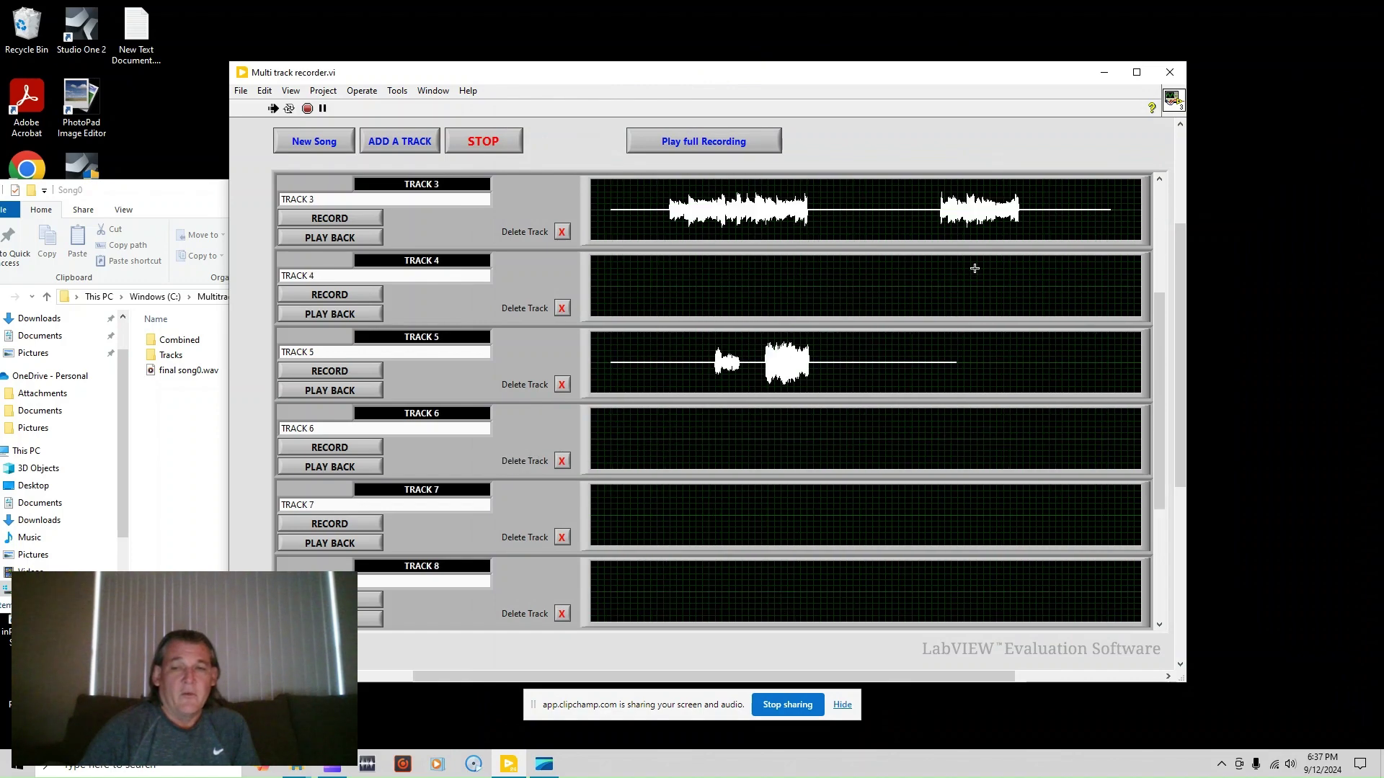
{"action": "scroll", "coordinate": [974, 268], "scroll_direction": "up", "scroll_amount": 2}
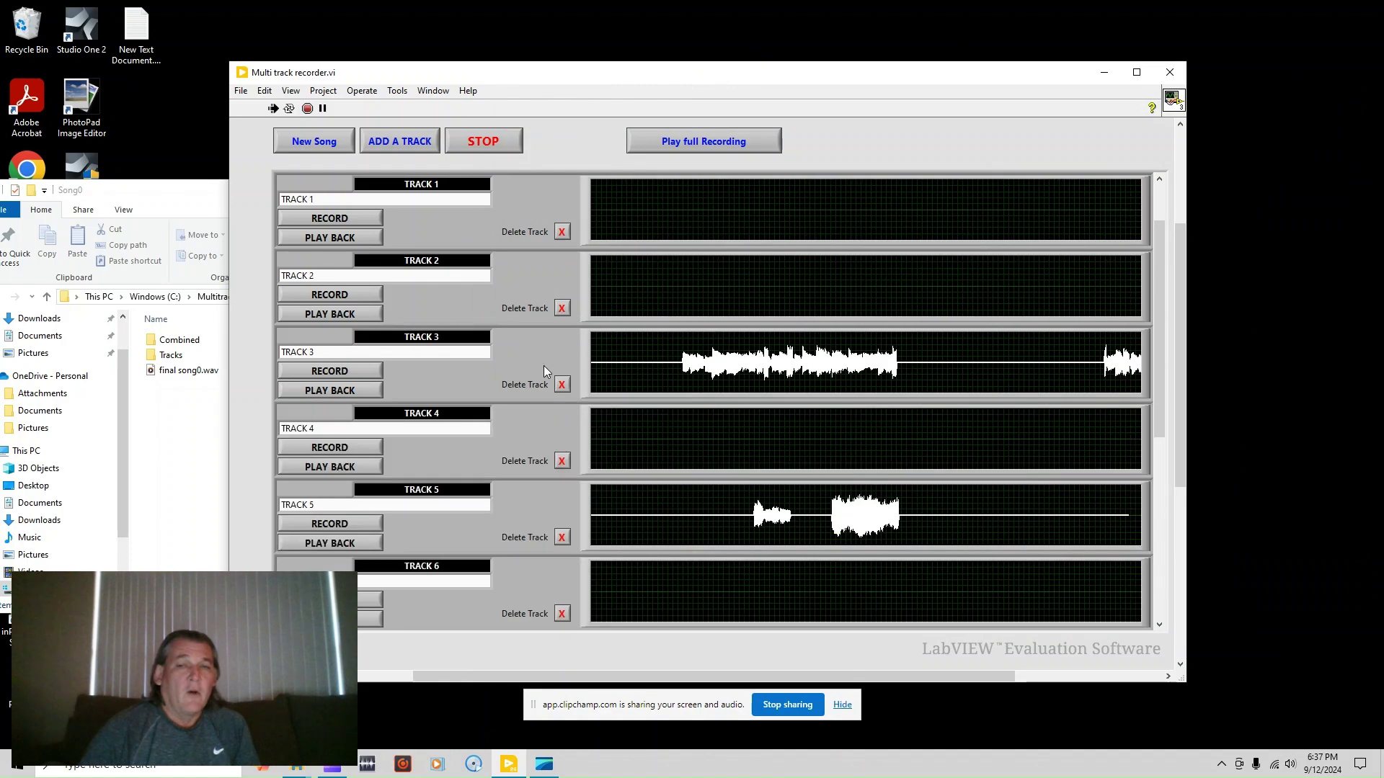
{"action": "scroll", "coordinate": [543, 365], "scroll_direction": "up", "scroll_amount": 1}
{"action": "left_click", "coordinate": [349, 236]}
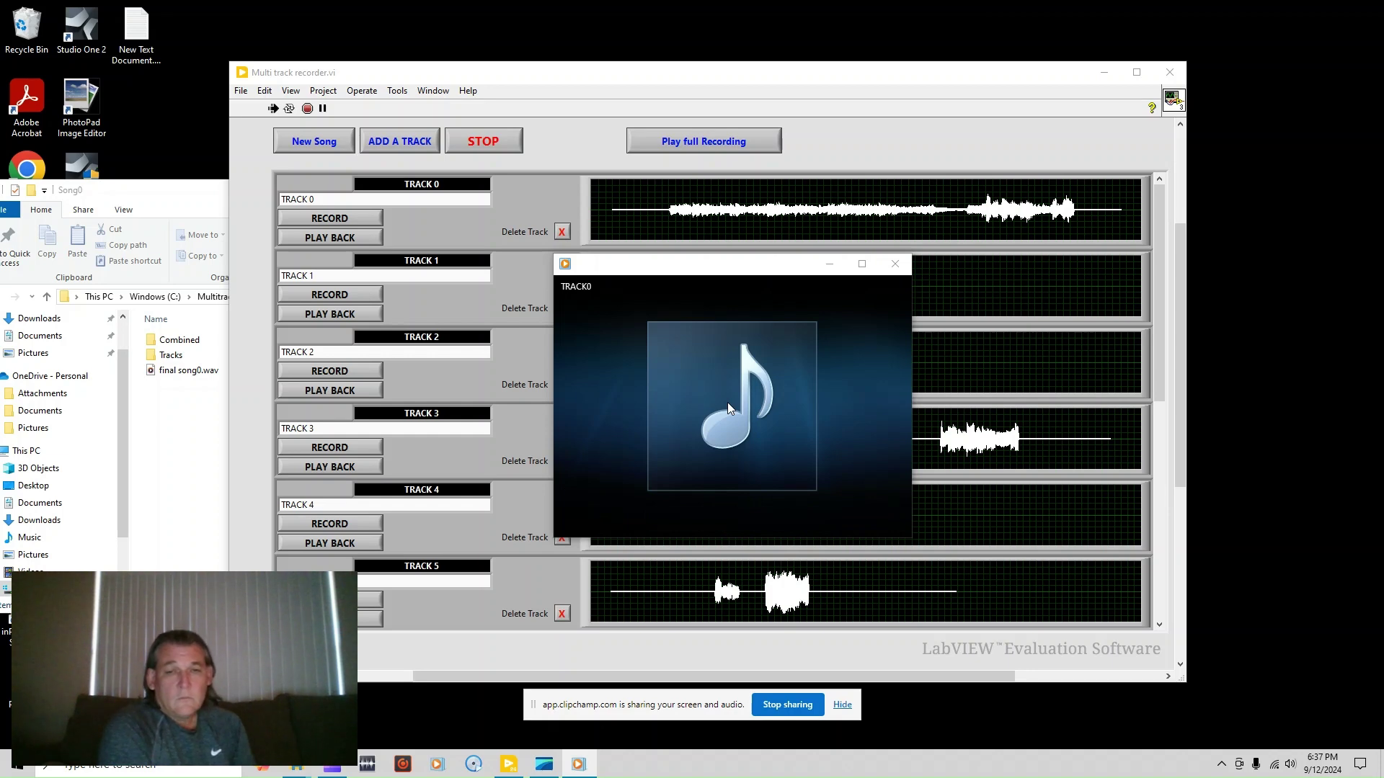
{"action": "mouse_move", "coordinate": [771, 331]}
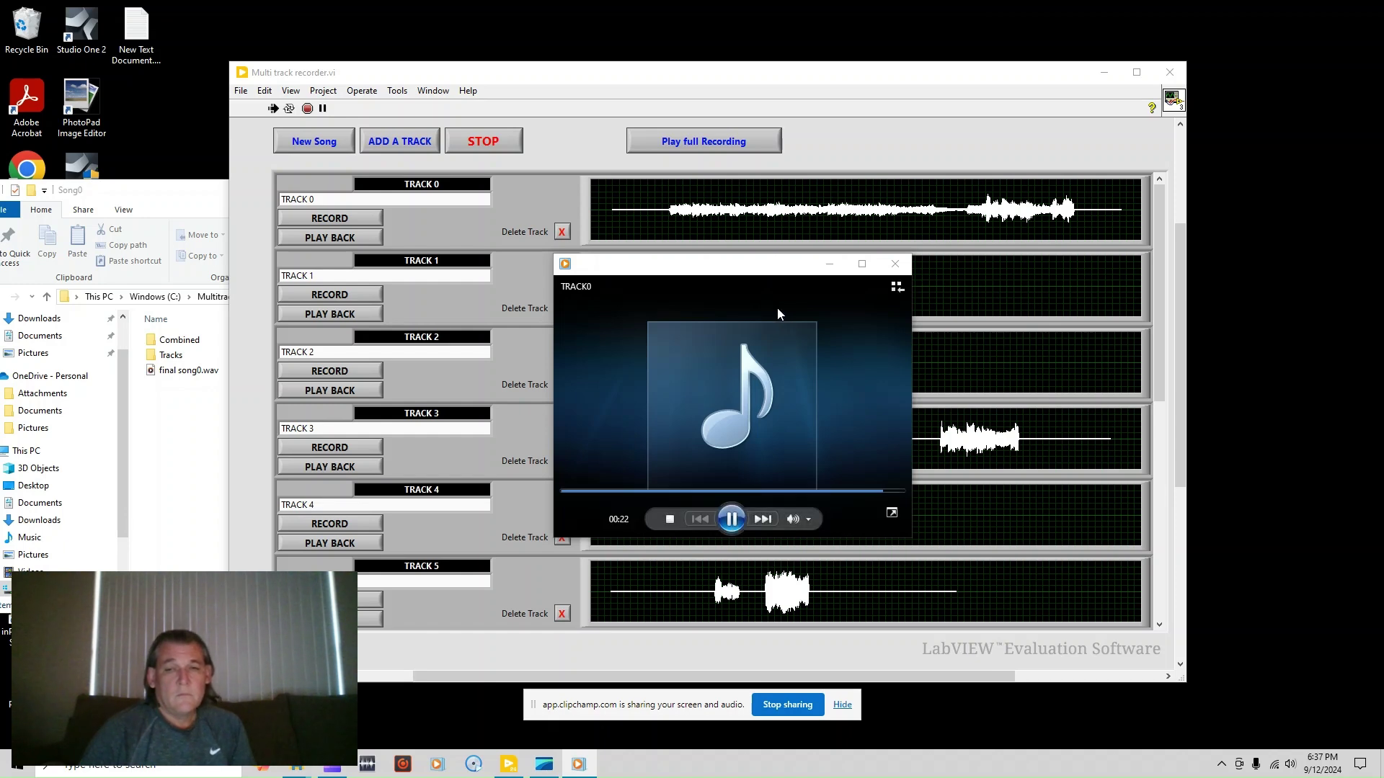
{"action": "left_click", "coordinate": [893, 264]}
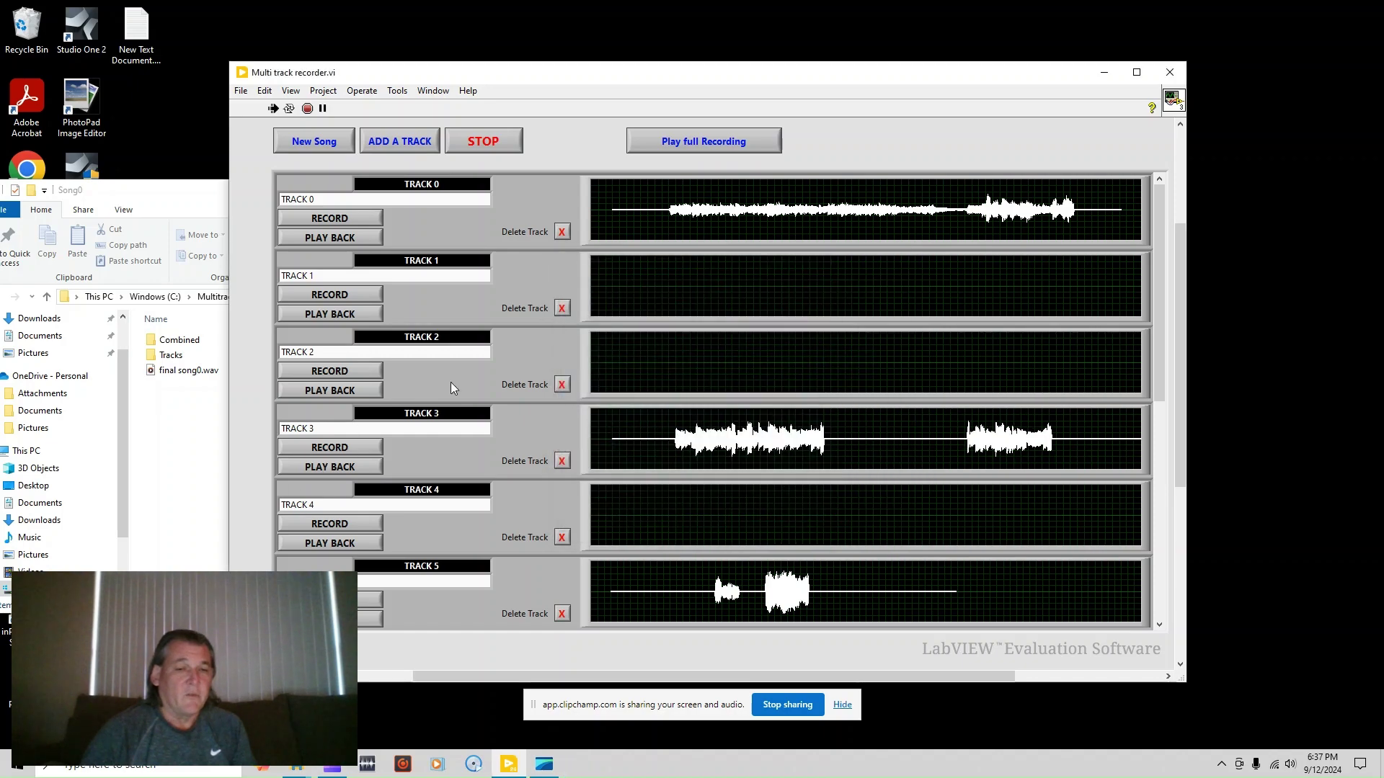
Play back the Track 3 recording in a player moved to the left
{"action": "left_click", "coordinate": [358, 468]}
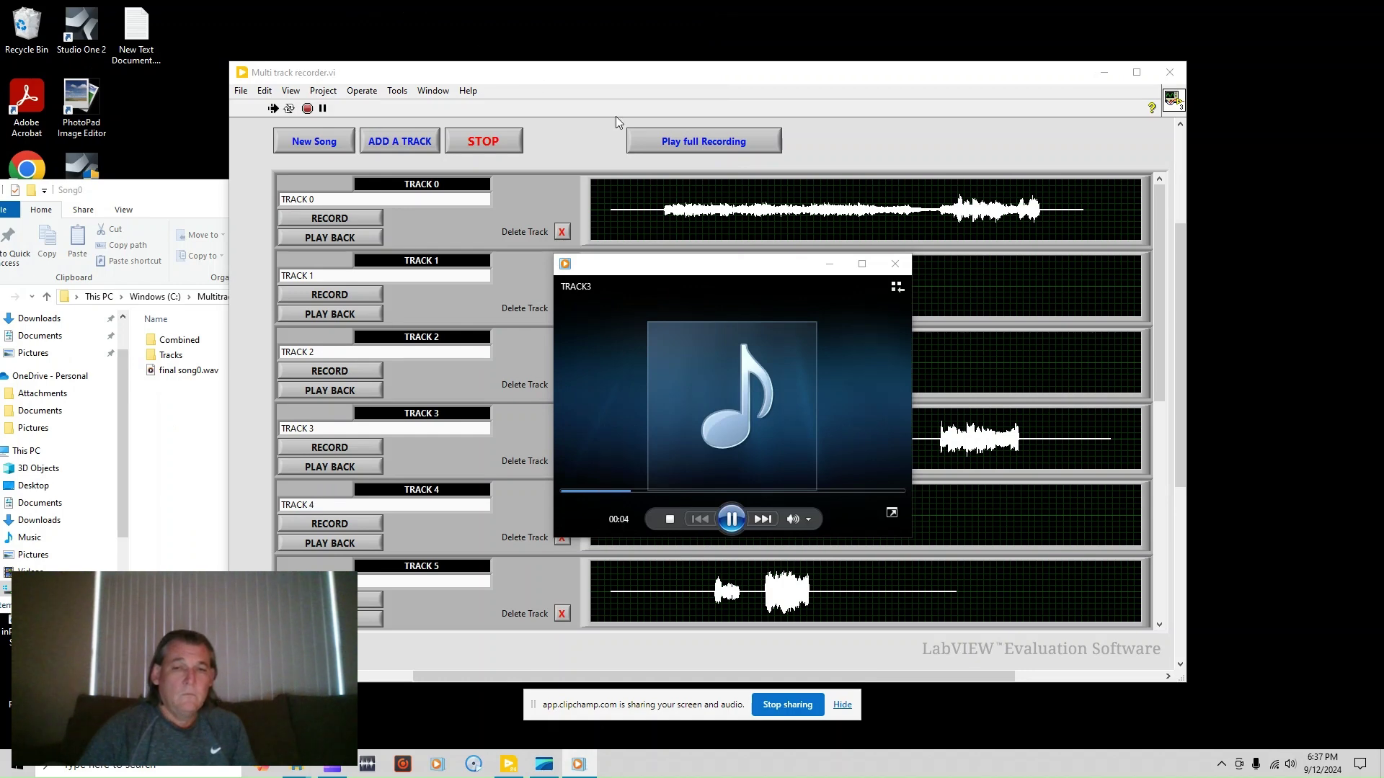
{"action": "left_click_drag", "start_coordinate": [722, 272], "coordinate": [476, 262]}
{"action": "mouse_move", "coordinate": [509, 405]}
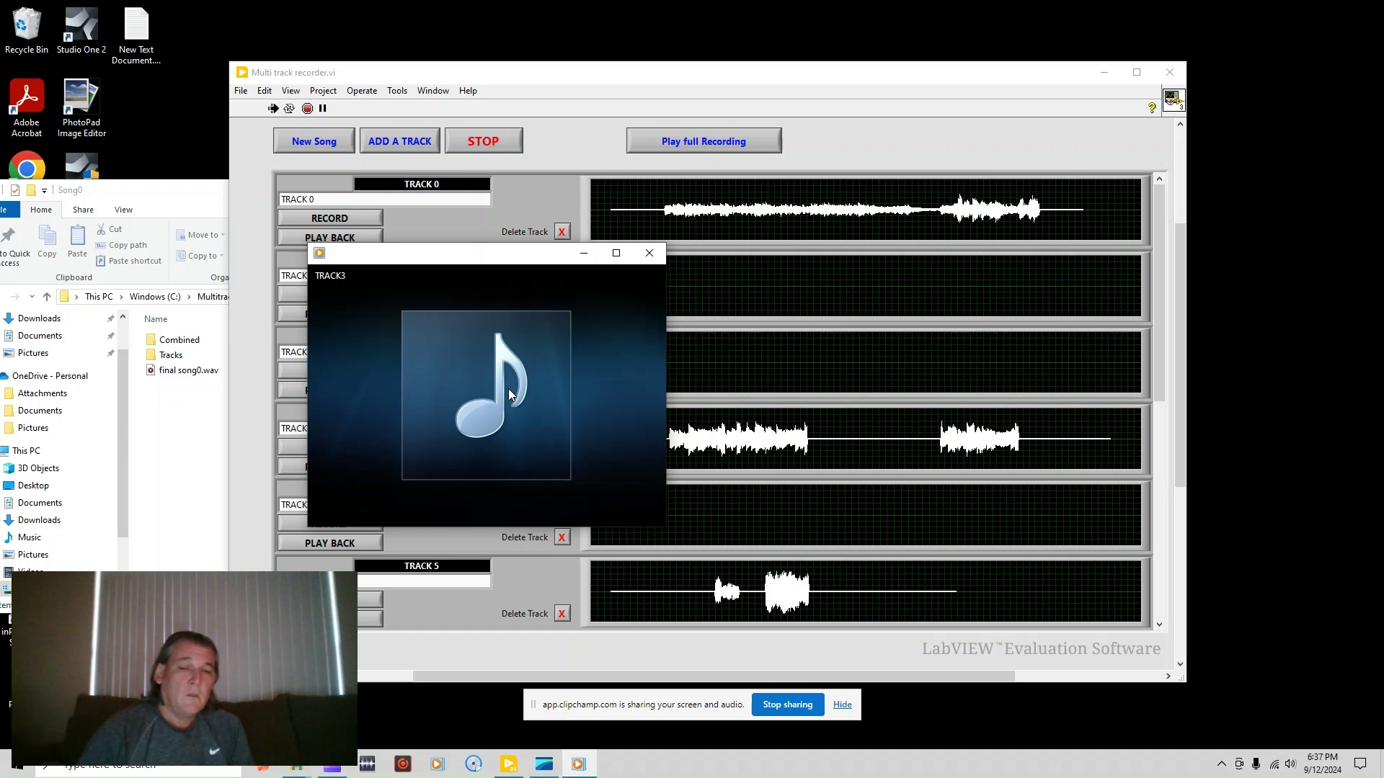
{"action": "mouse_move", "coordinate": [492, 371]}
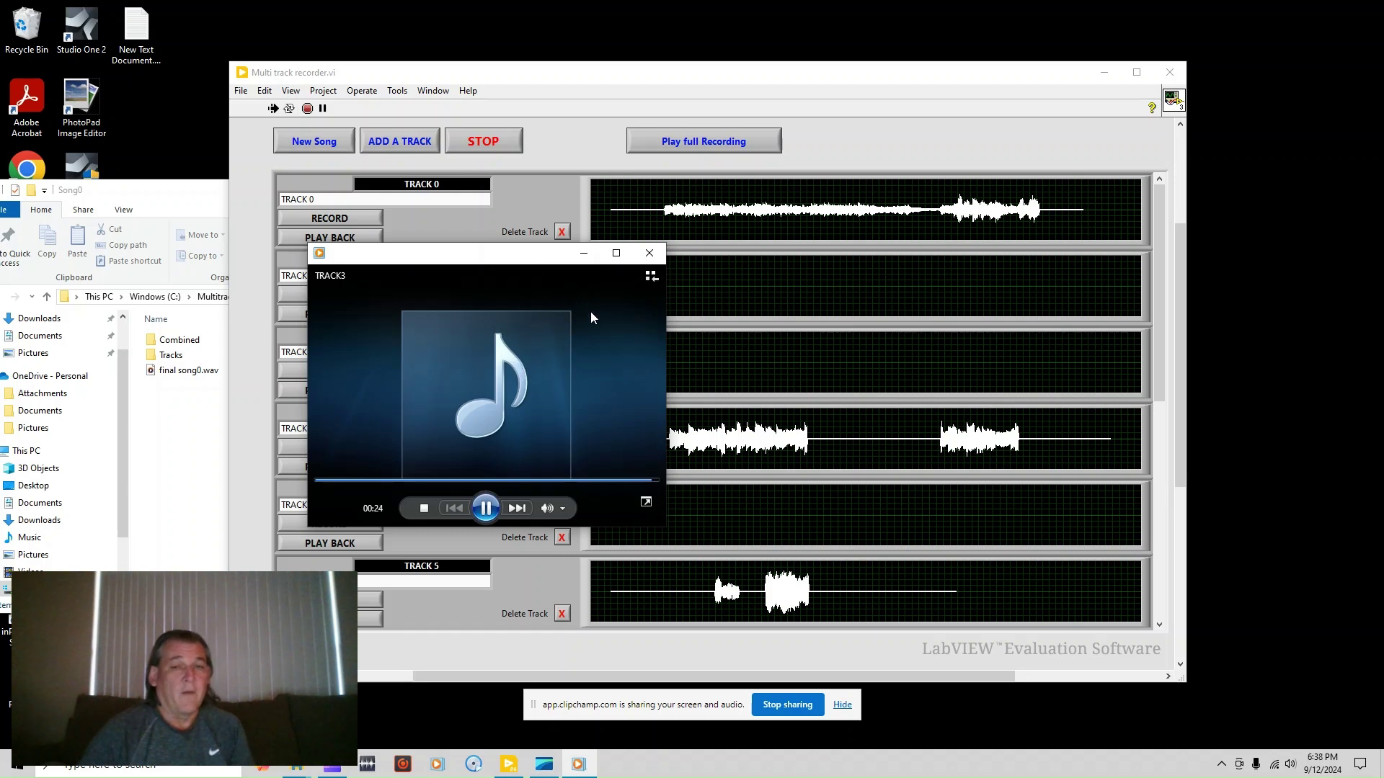
Close the Track 3 player, then play back Track 5 and close its player
{"action": "left_click", "coordinate": [650, 253]}
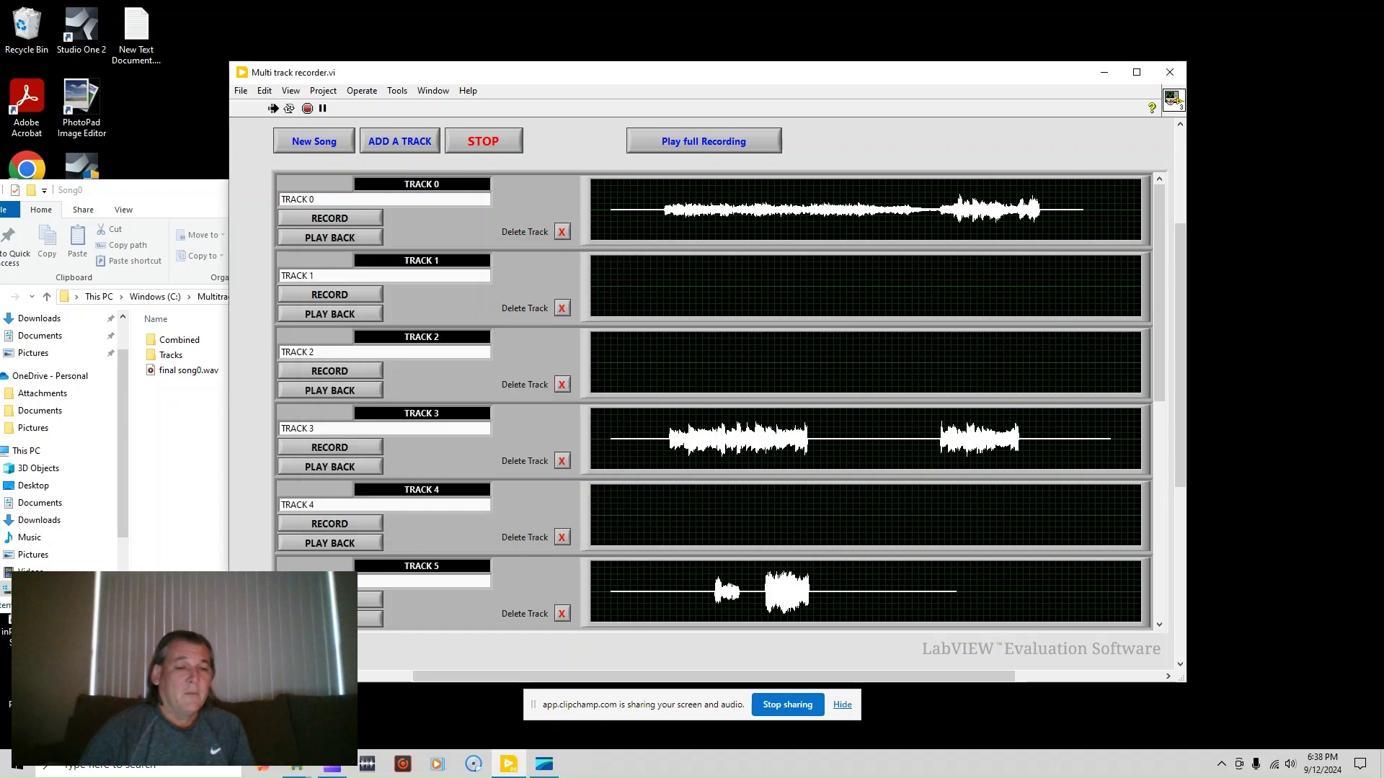
{"action": "scroll", "coordinate": [513, 374], "scroll_direction": "down", "scroll_amount": 2}
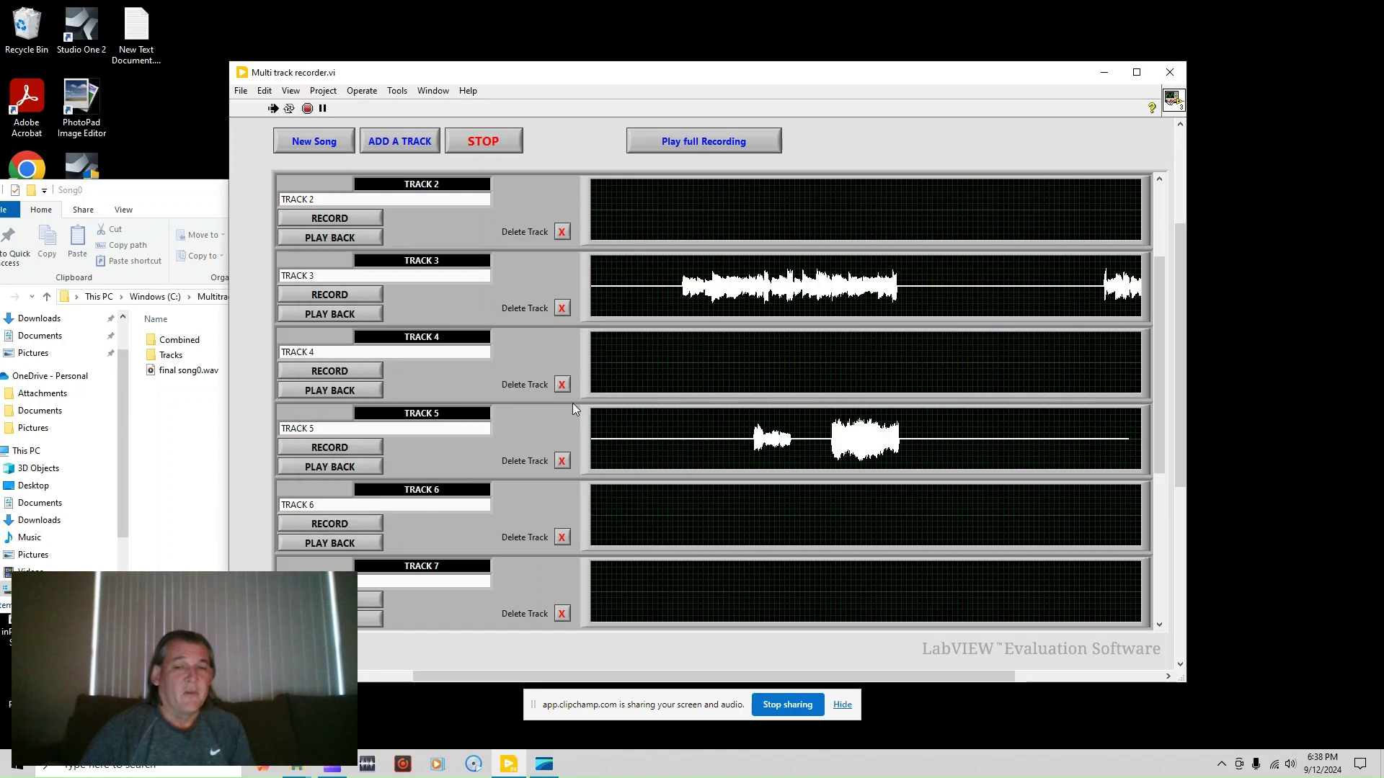
{"action": "left_click", "coordinate": [360, 465]}
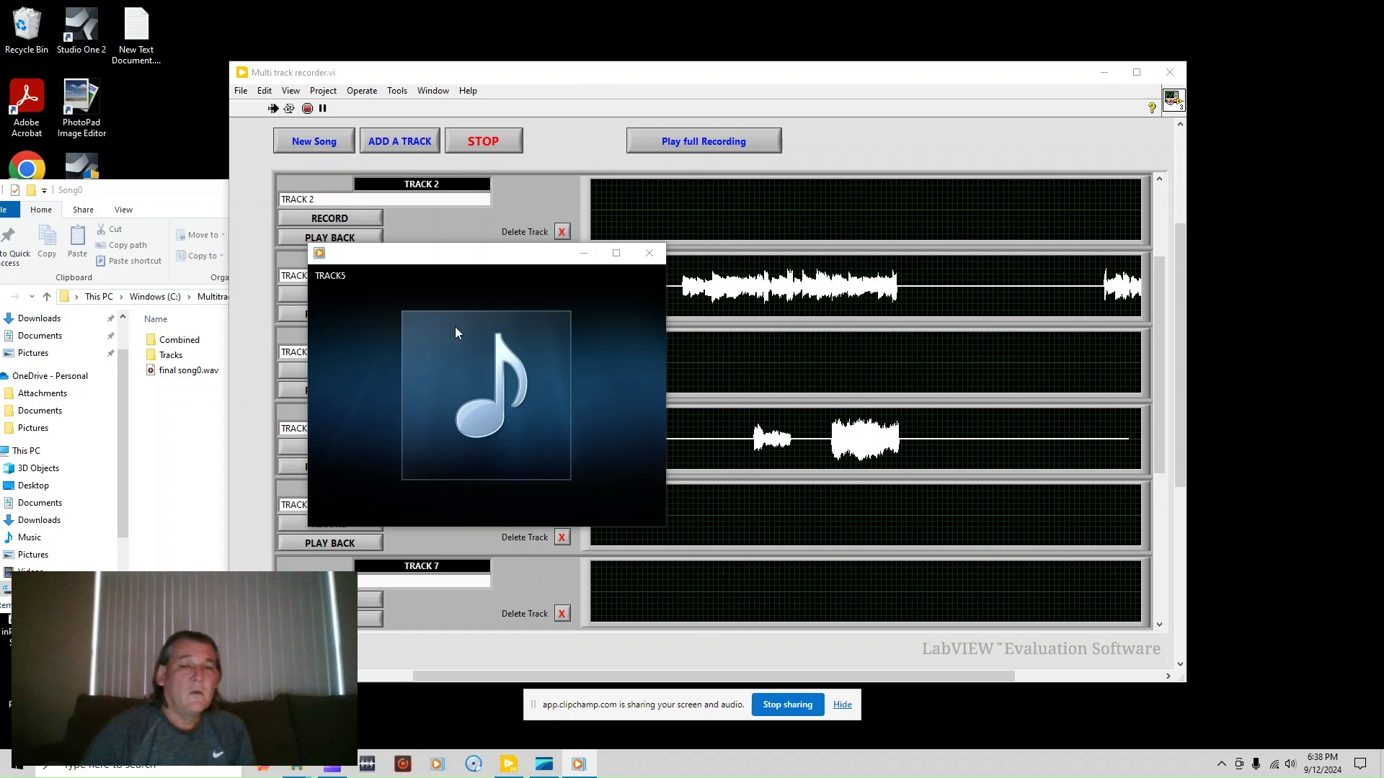
{"action": "left_click", "coordinate": [649, 253]}
Play back the Track 9 recording, close its player, and return to the top of the recorder
{"action": "scroll", "coordinate": [701, 349], "scroll_direction": "down", "scroll_amount": 4}
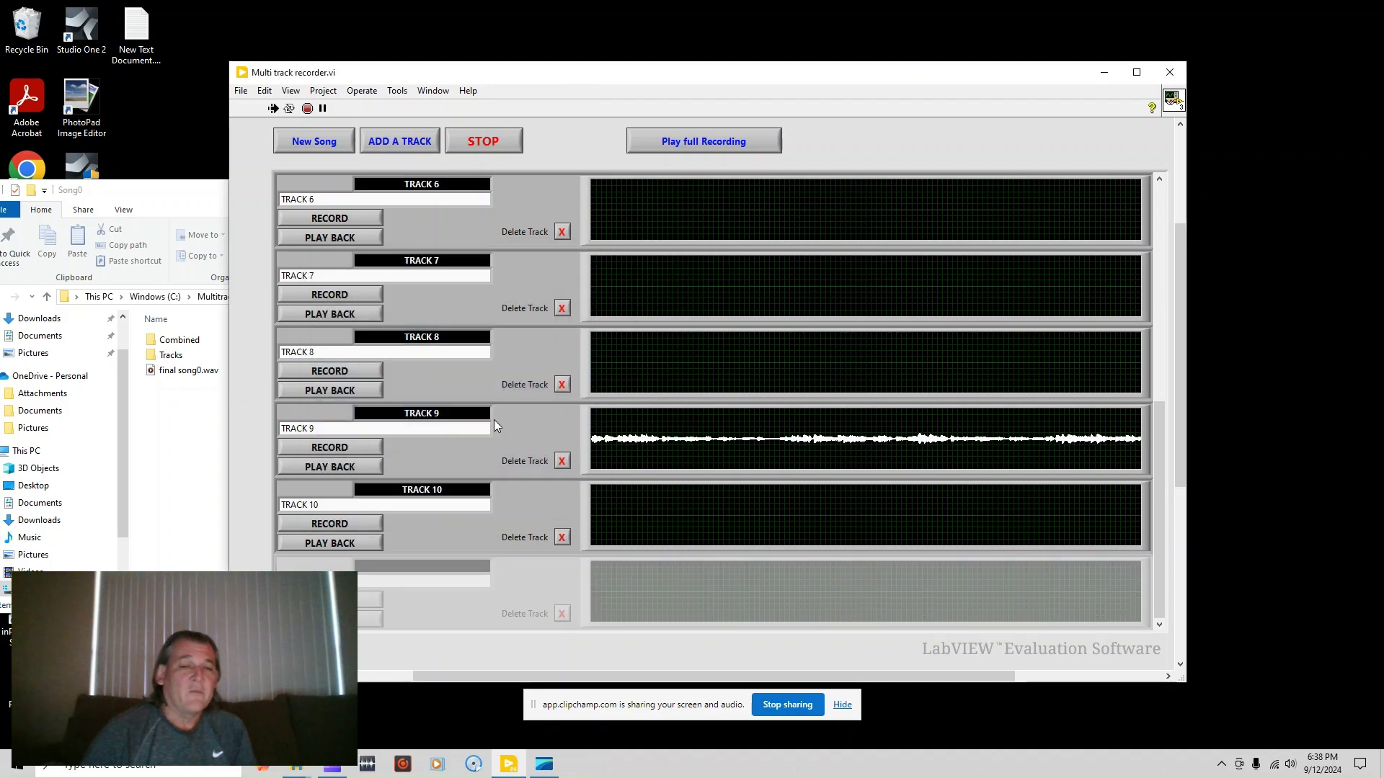
{"action": "left_click", "coordinate": [353, 465]}
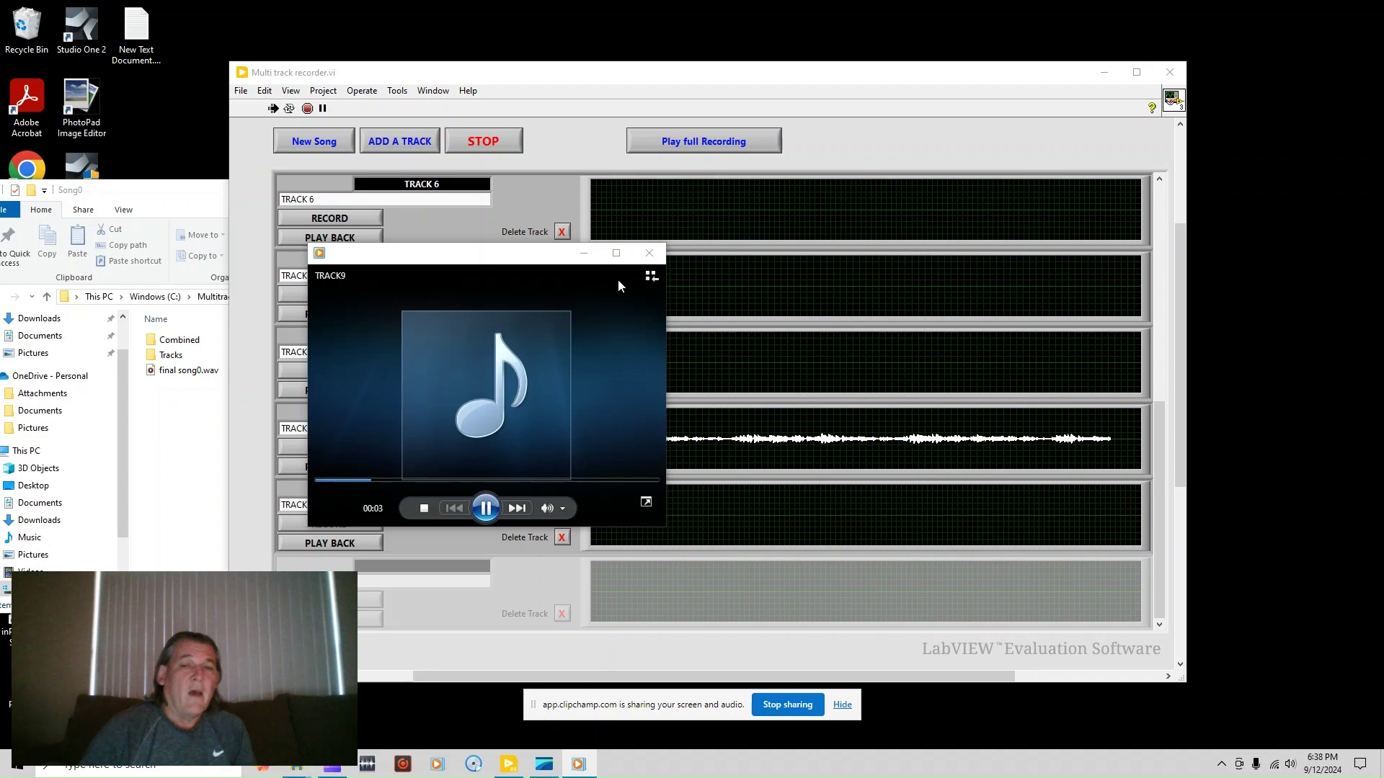
{"action": "left_click", "coordinate": [649, 253]}
{"action": "scroll", "coordinate": [541, 404], "scroll_direction": "up", "scroll_amount": 2}
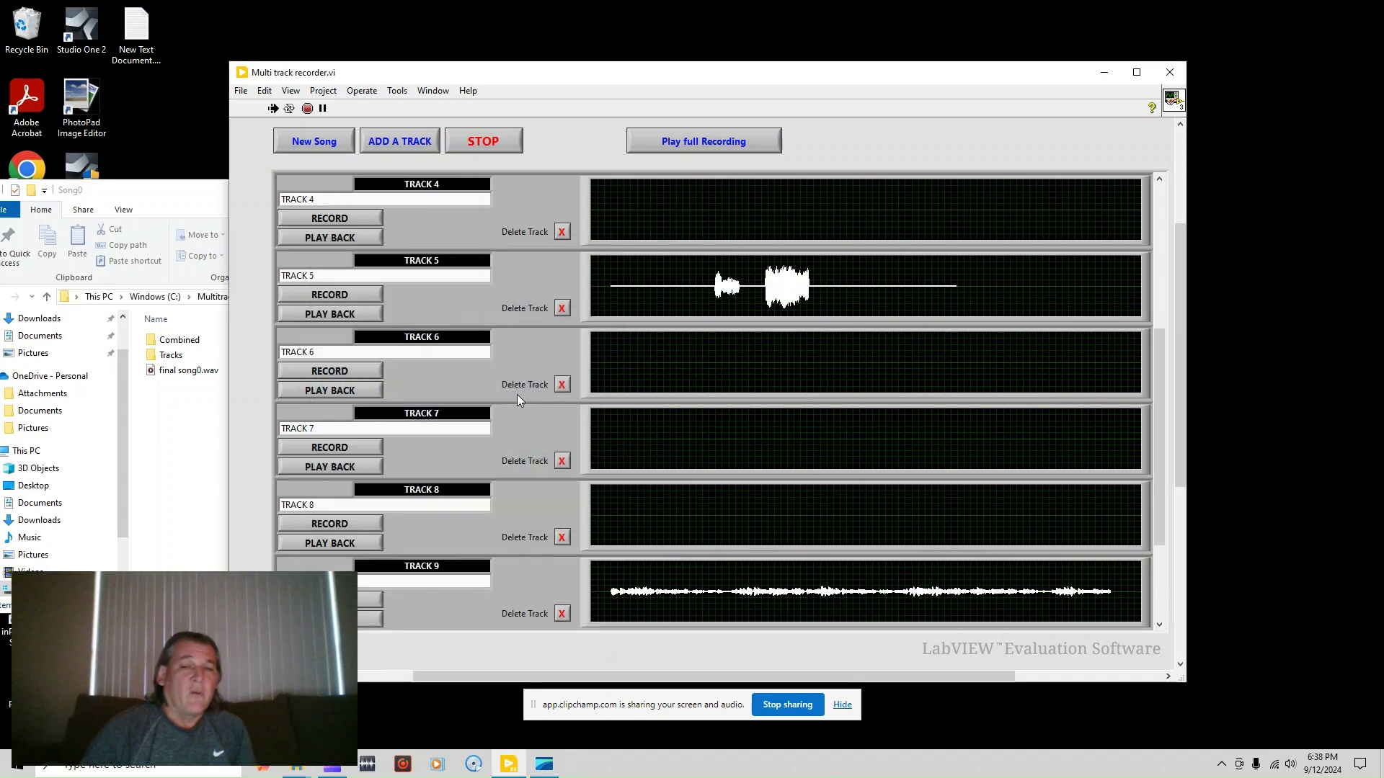
{"action": "scroll", "coordinate": [516, 395], "scroll_direction": "up", "scroll_amount": 4}
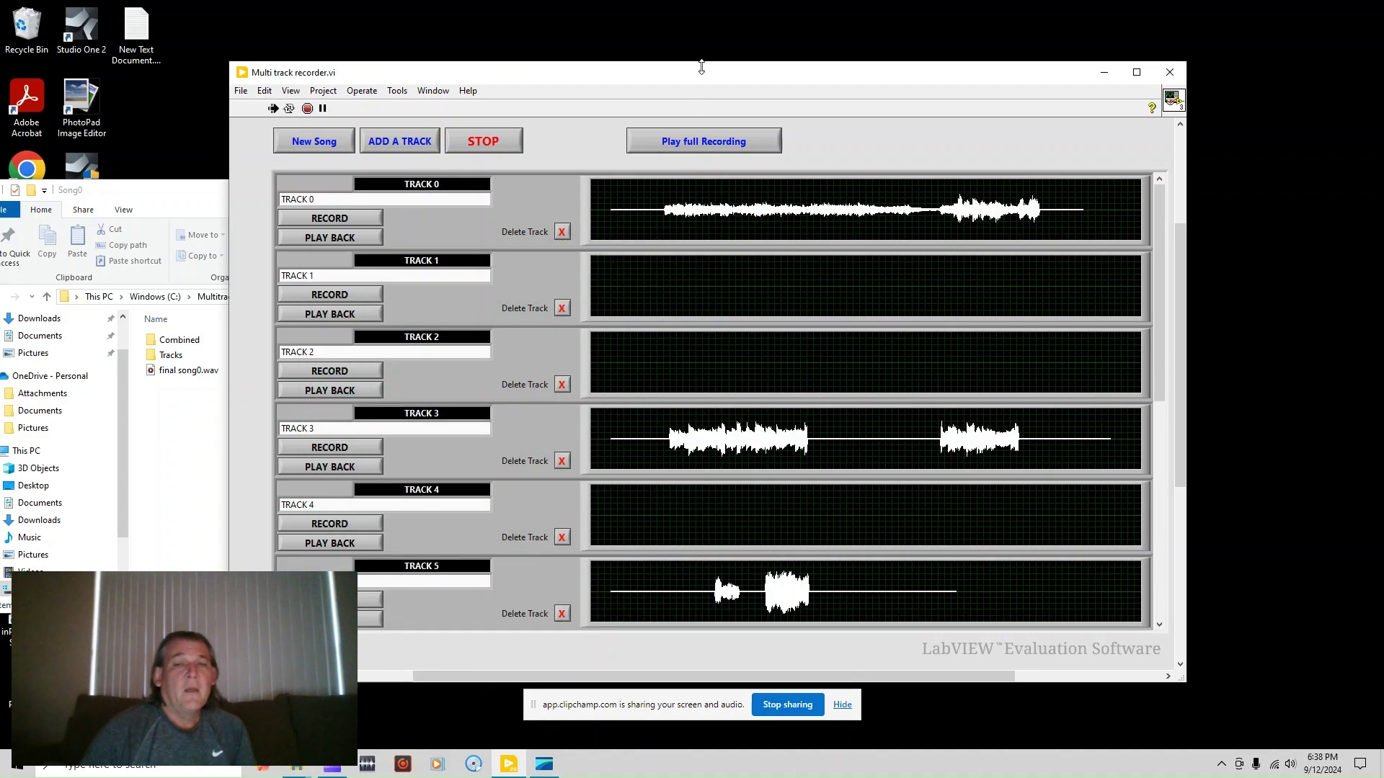
Play the full recording mix, final song0, to the end and close its player
{"action": "left_click", "coordinate": [713, 142]}
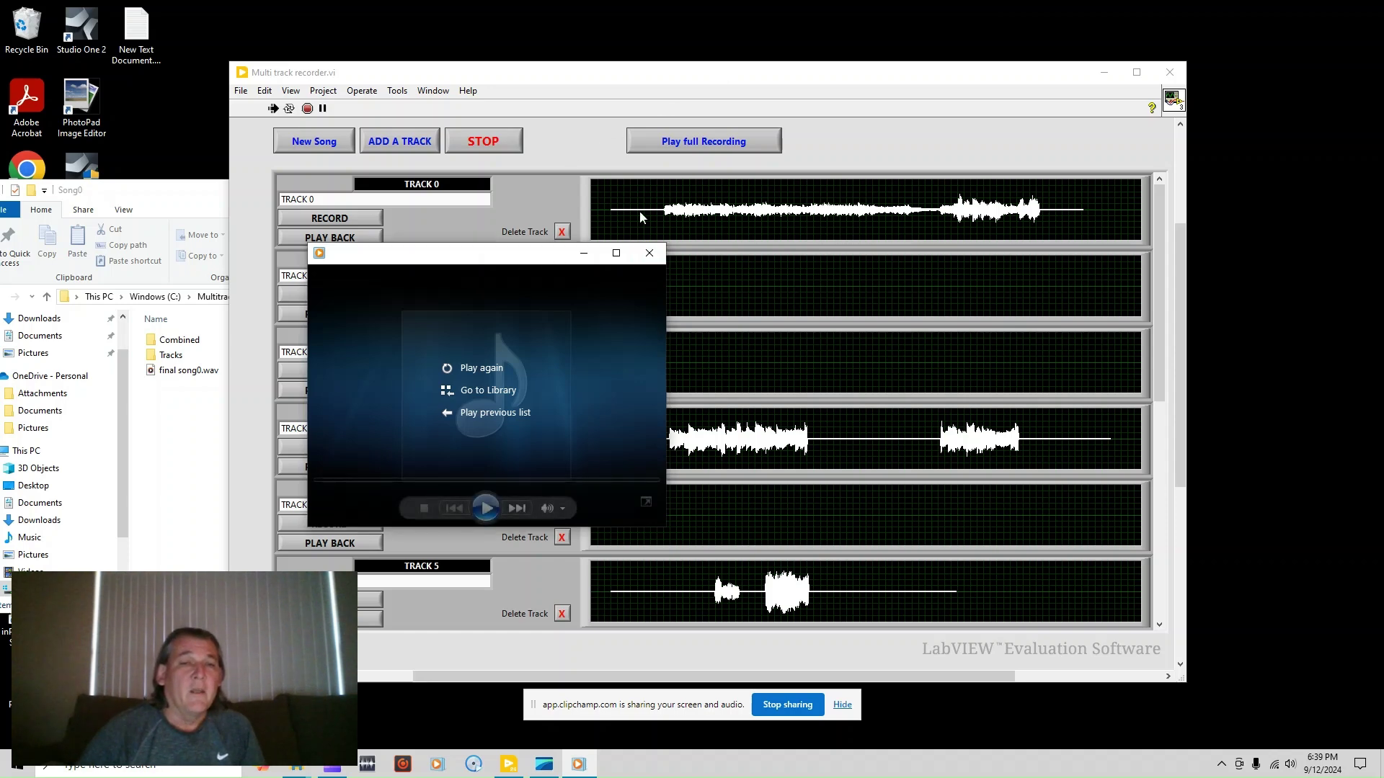
{"action": "left_click", "coordinate": [649, 253]}
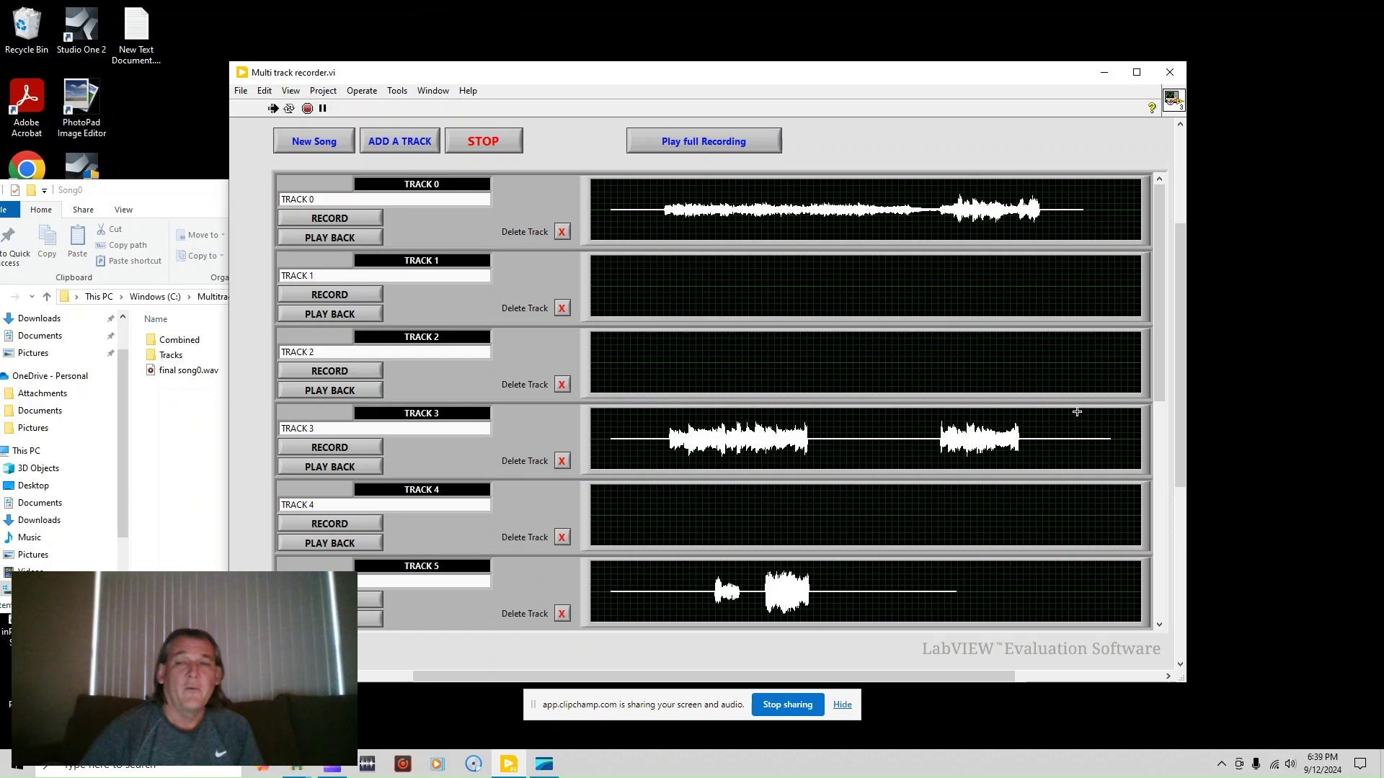
Add thirteen empty tracks, Track 11 through Track 23, to the recorder
{"action": "scroll", "coordinate": [620, 352], "scroll_direction": "down", "scroll_amount": 9}
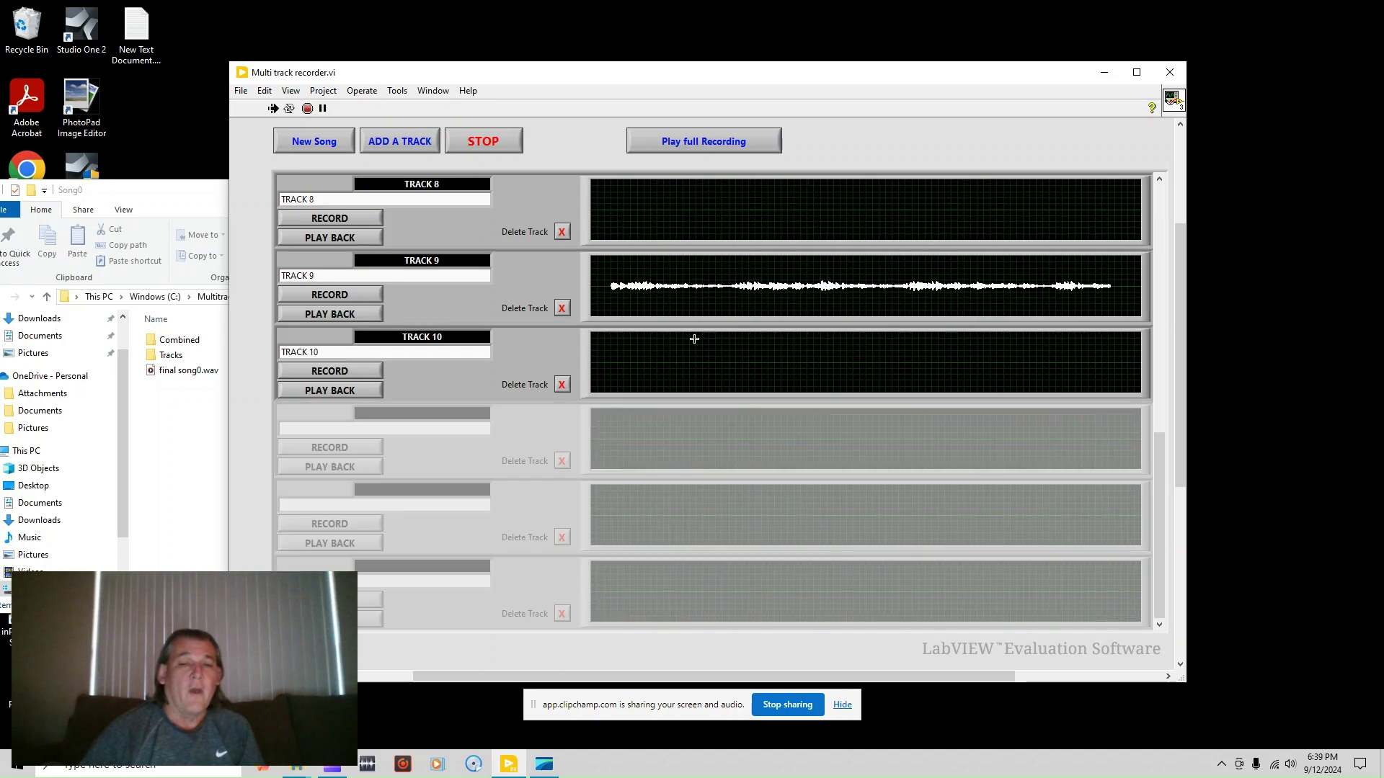
{"action": "left_click", "coordinate": [420, 140]}
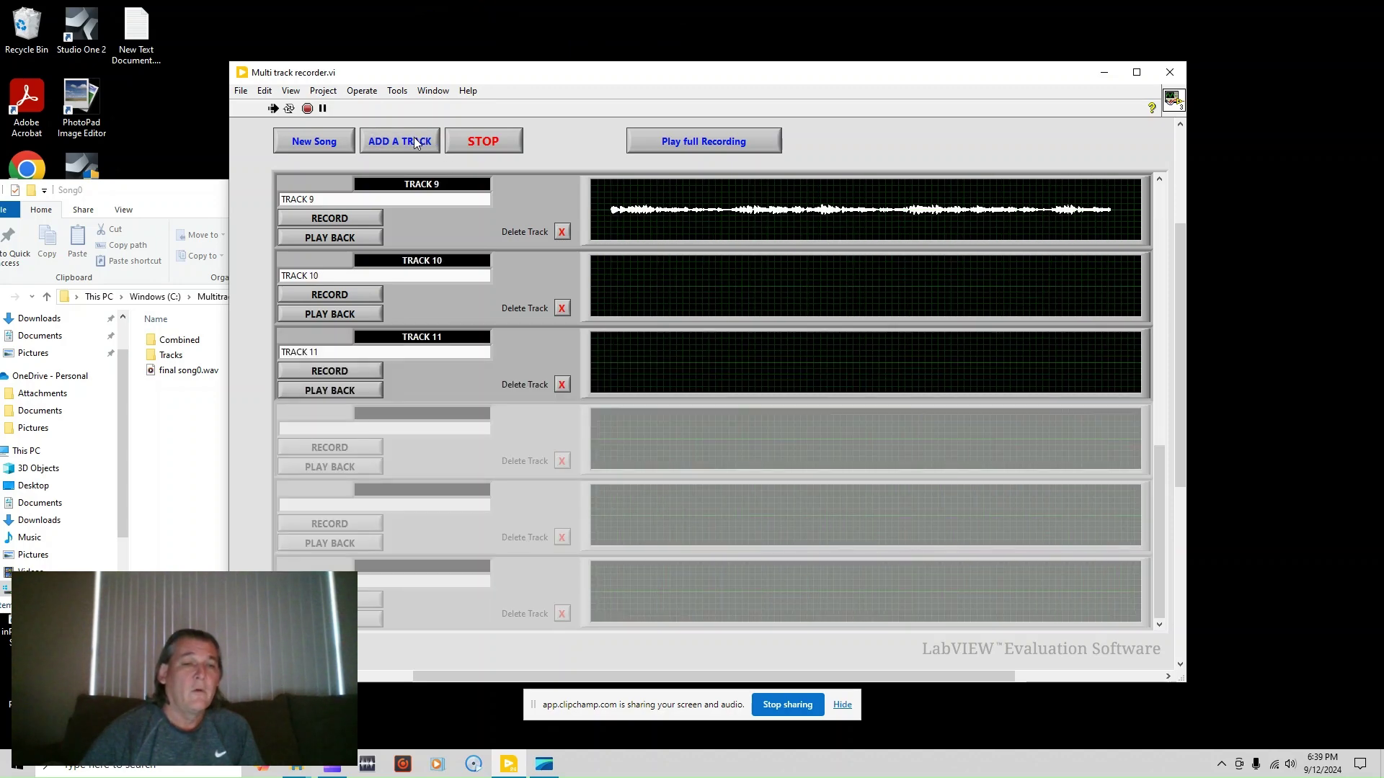
{"action": "left_click", "coordinate": [420, 141]}
{"action": "left_click", "coordinate": [418, 142]}
{"action": "left_click", "coordinate": [417, 142]}
{"action": "left_click", "coordinate": [416, 142]}
{"action": "left_click", "coordinate": [416, 142]}
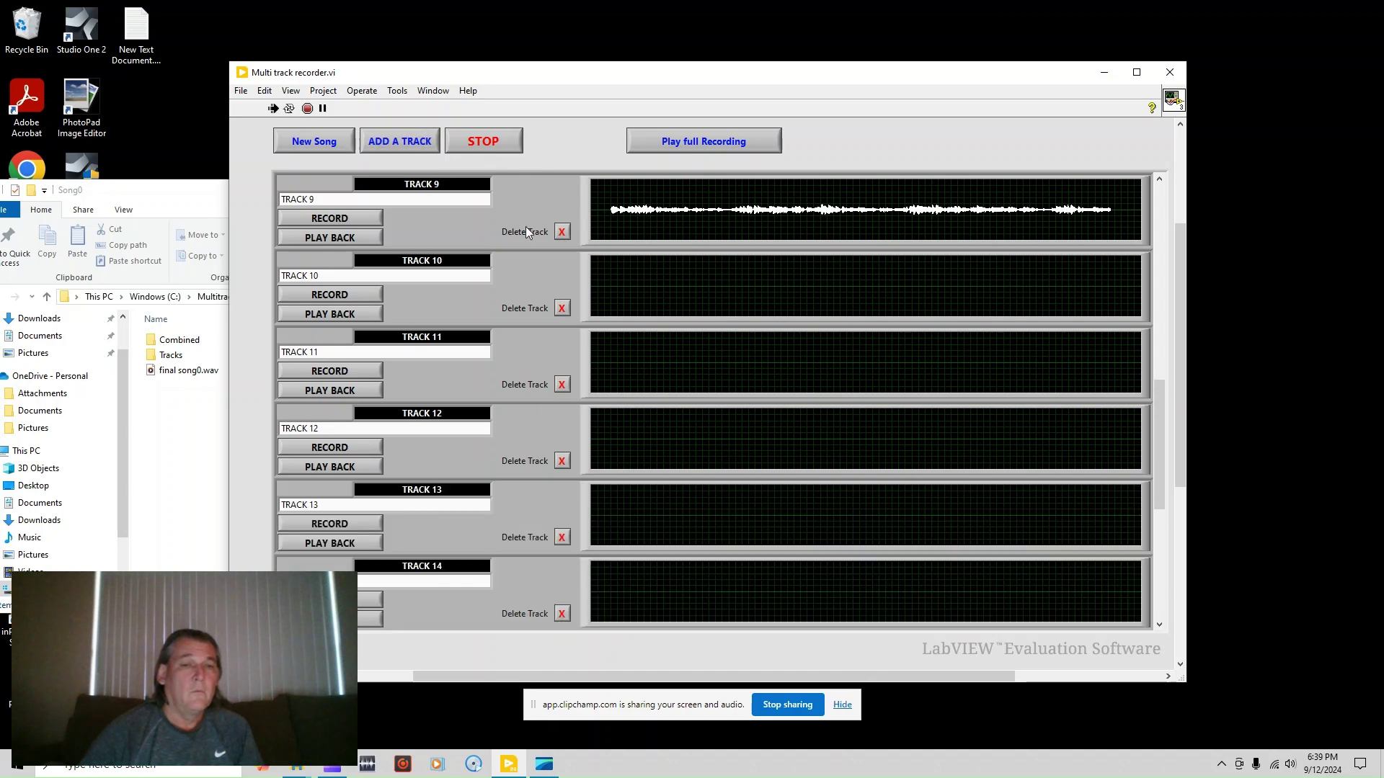
{"action": "left_click", "coordinate": [416, 142]}
{"action": "left_click", "coordinate": [416, 141]}
{"action": "left_click", "coordinate": [406, 141]}
{"action": "left_click", "coordinate": [406, 141]}
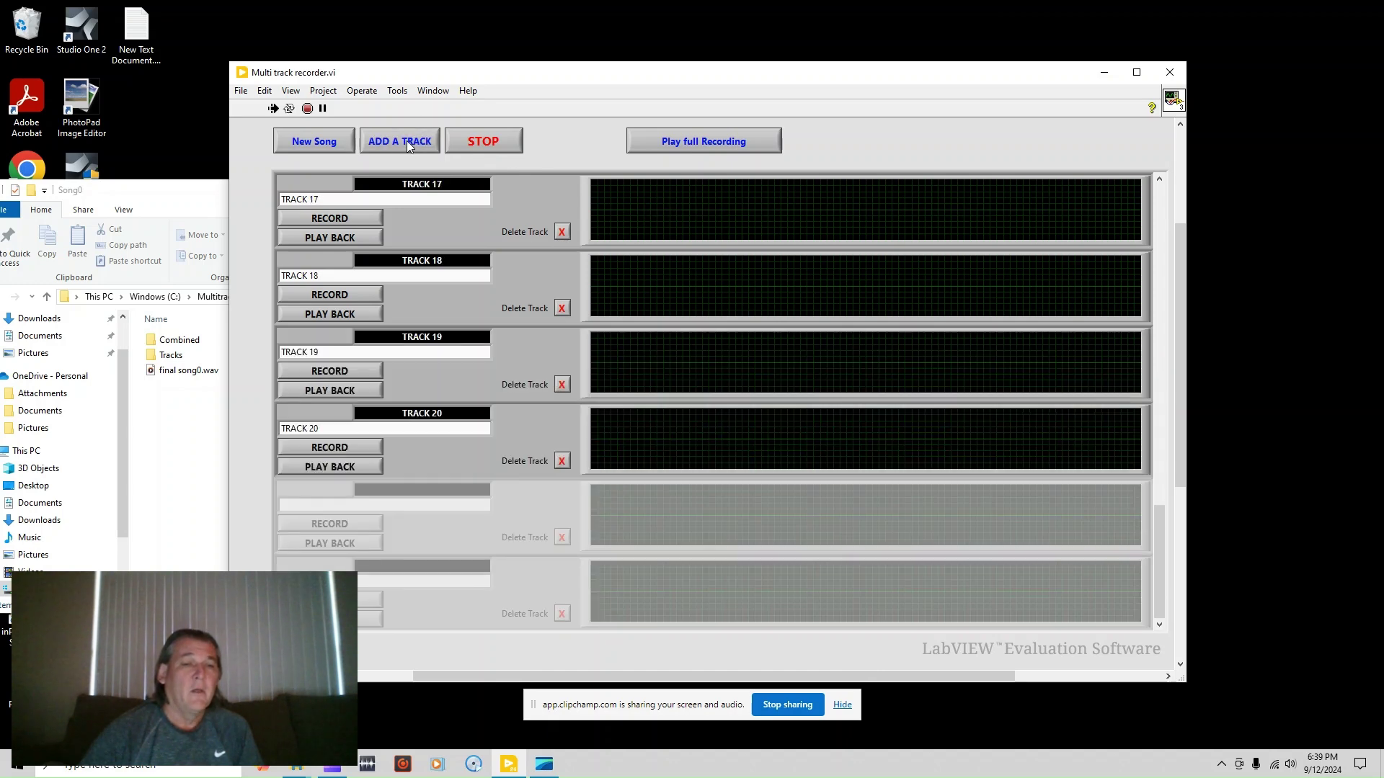
{"action": "left_click", "coordinate": [408, 141]}
{"action": "left_click", "coordinate": [415, 139]}
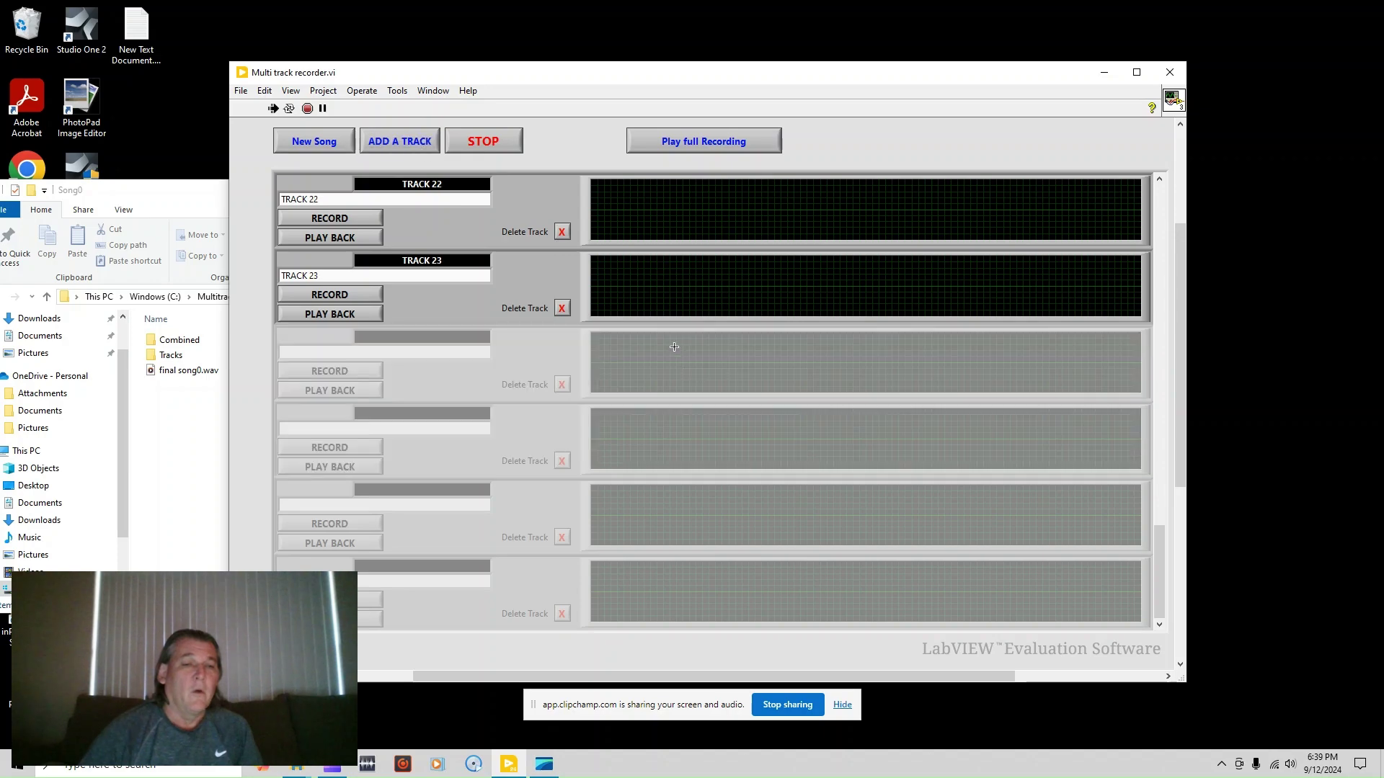
{"action": "left_click", "coordinate": [415, 139]}
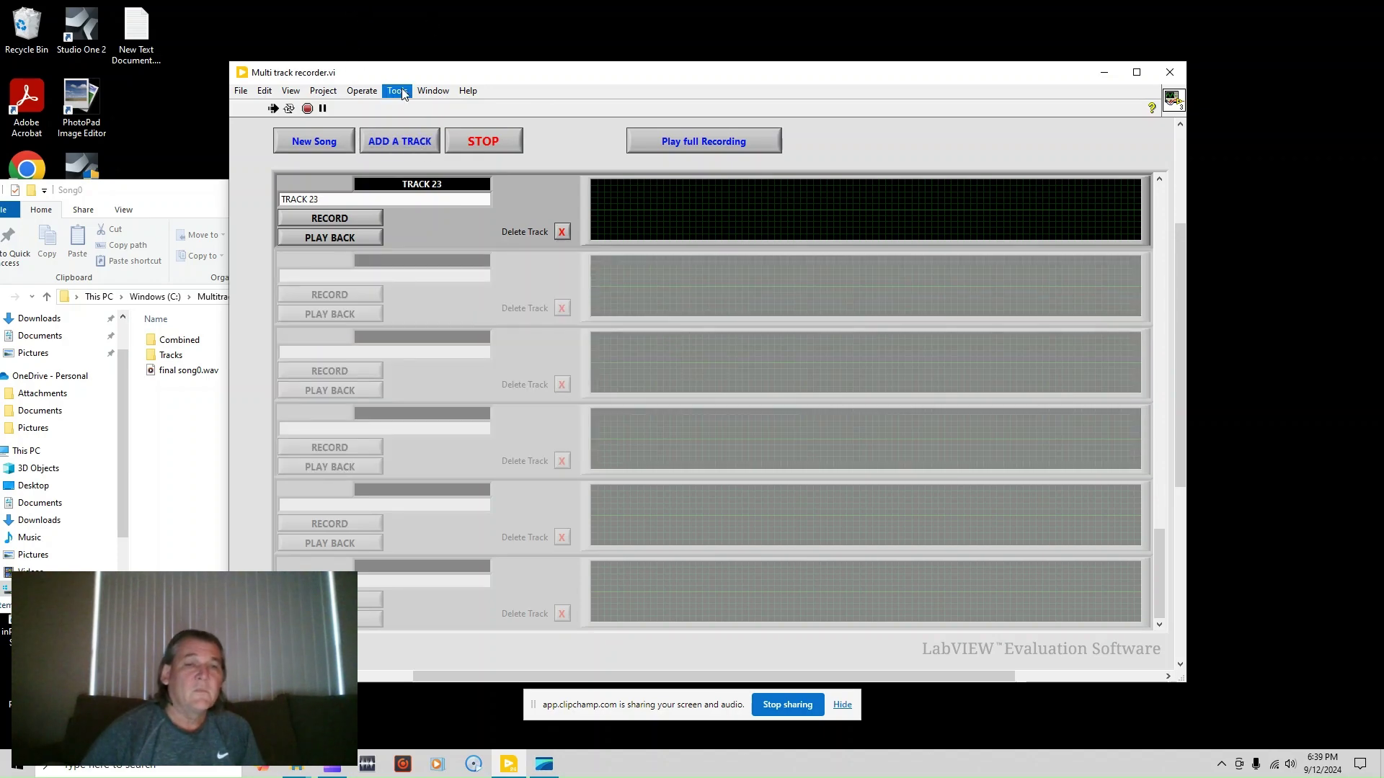